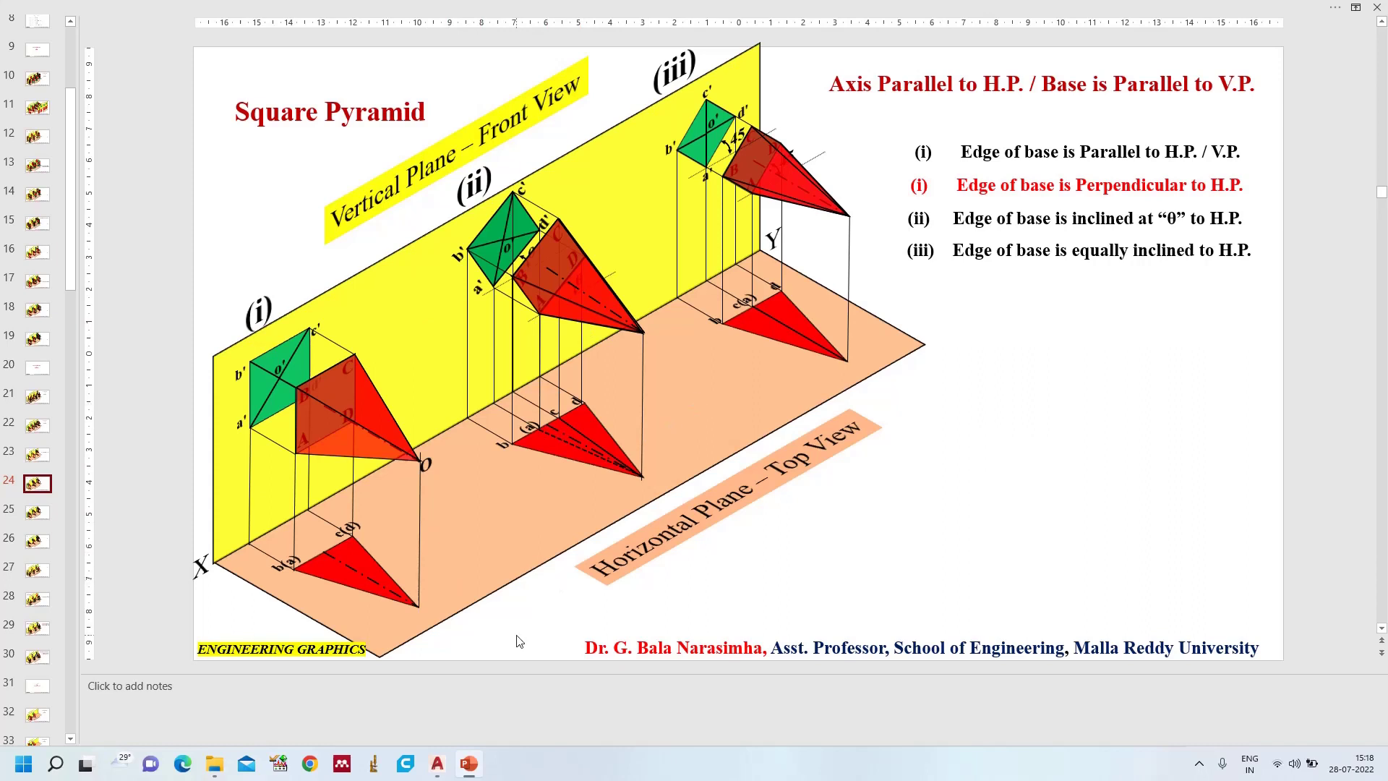
- Switch to AutoCAD to read the square pyramid problem statement, and return to the illustration slide in PowerPoint
mouse_move(431, 754)
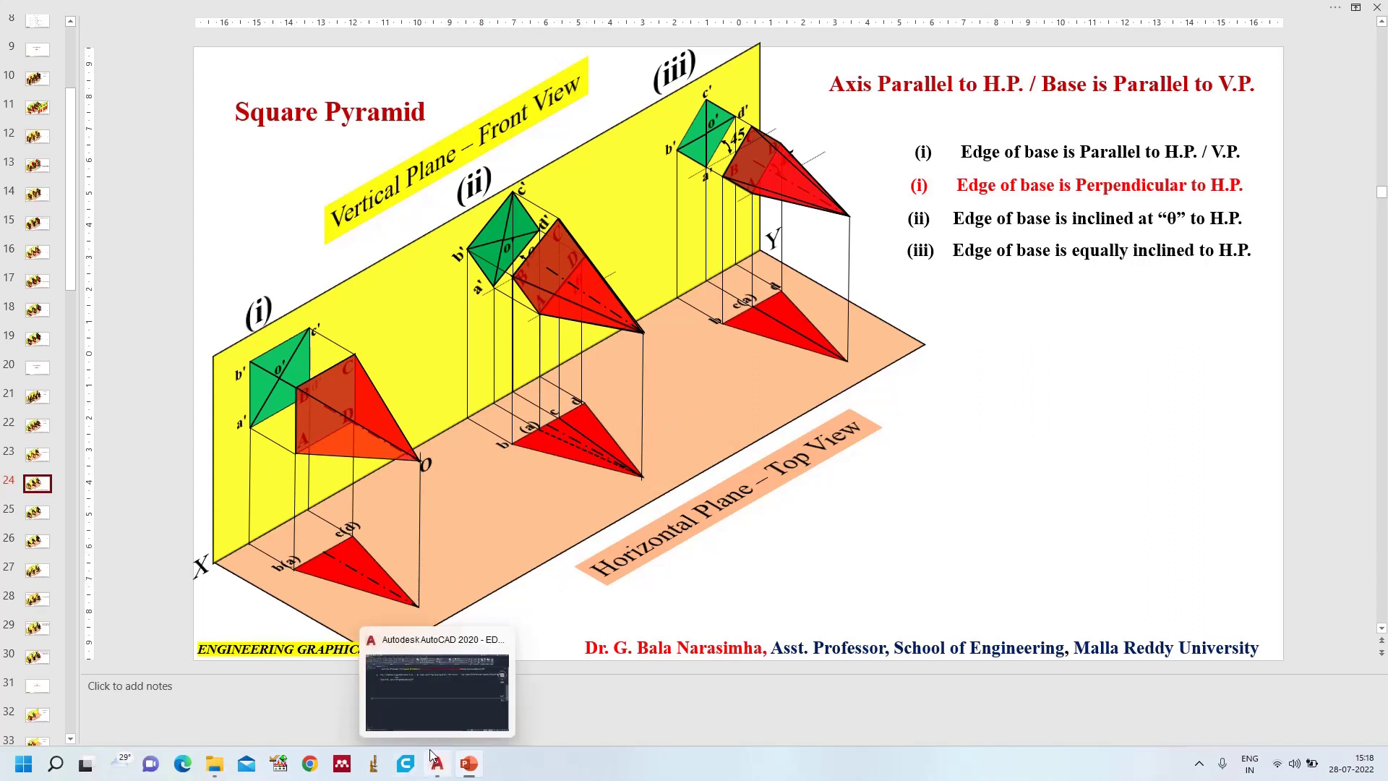
left_click(437, 764)
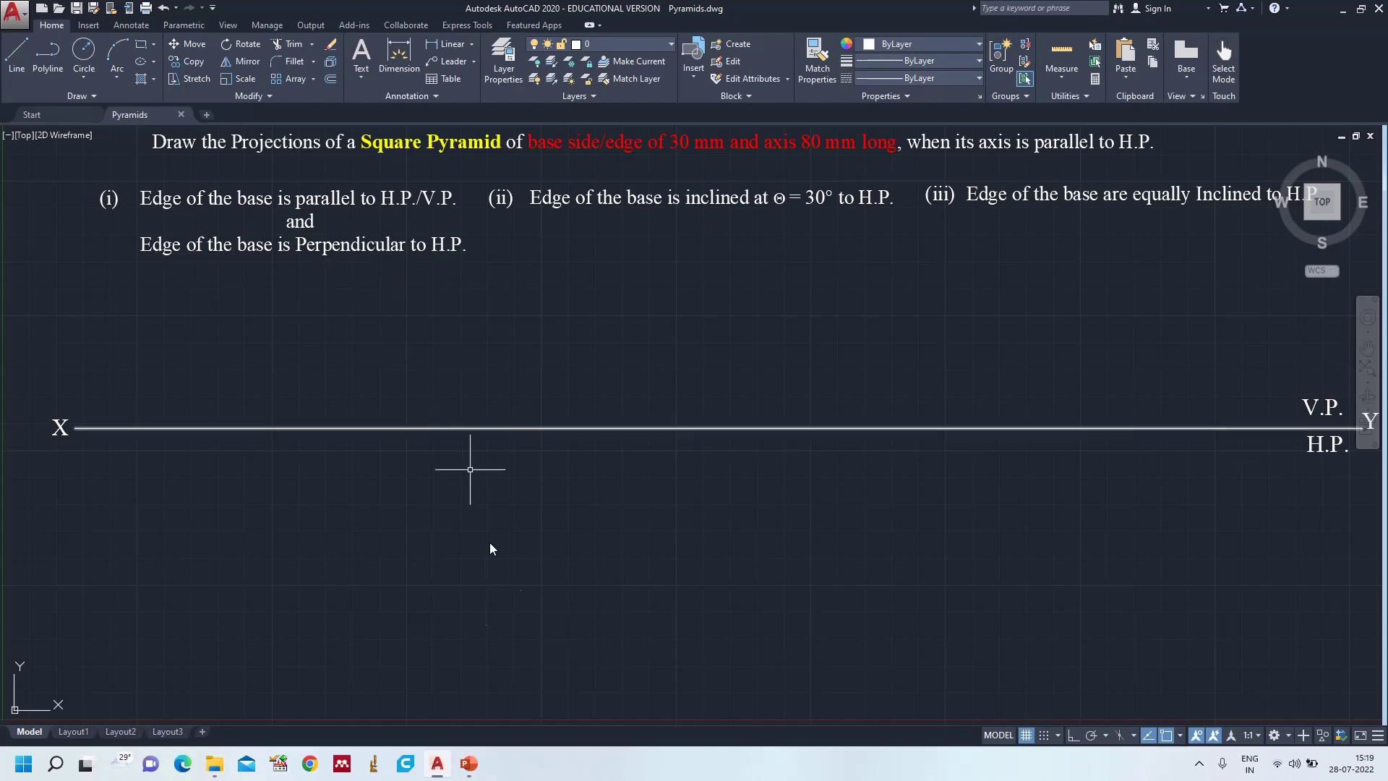
left_click(468, 764)
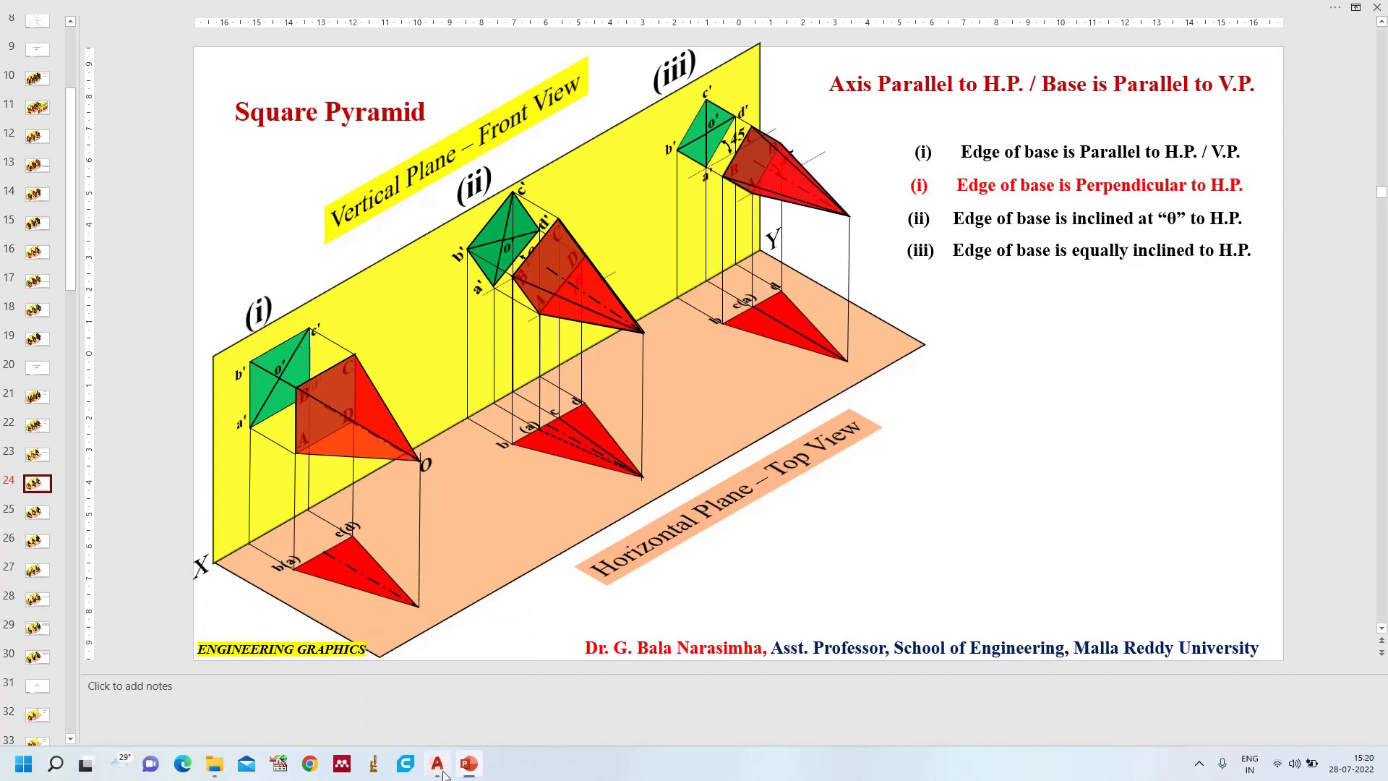
- Switch to AutoCAD and draw a square polygon by edge, 30 mm per side with Ortho on, above the XY line under case (i)
mouse_move(444, 771)
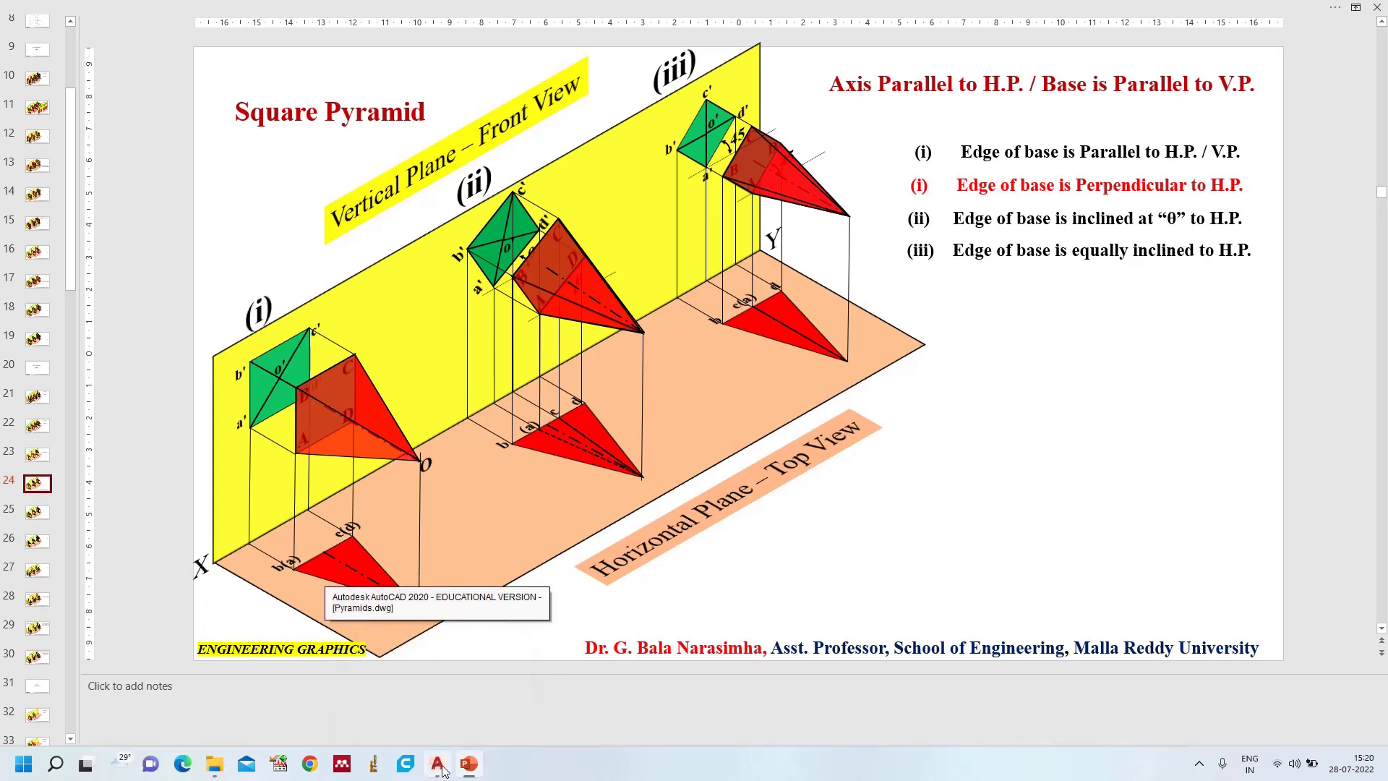
left_click(364, 652)
type("p")
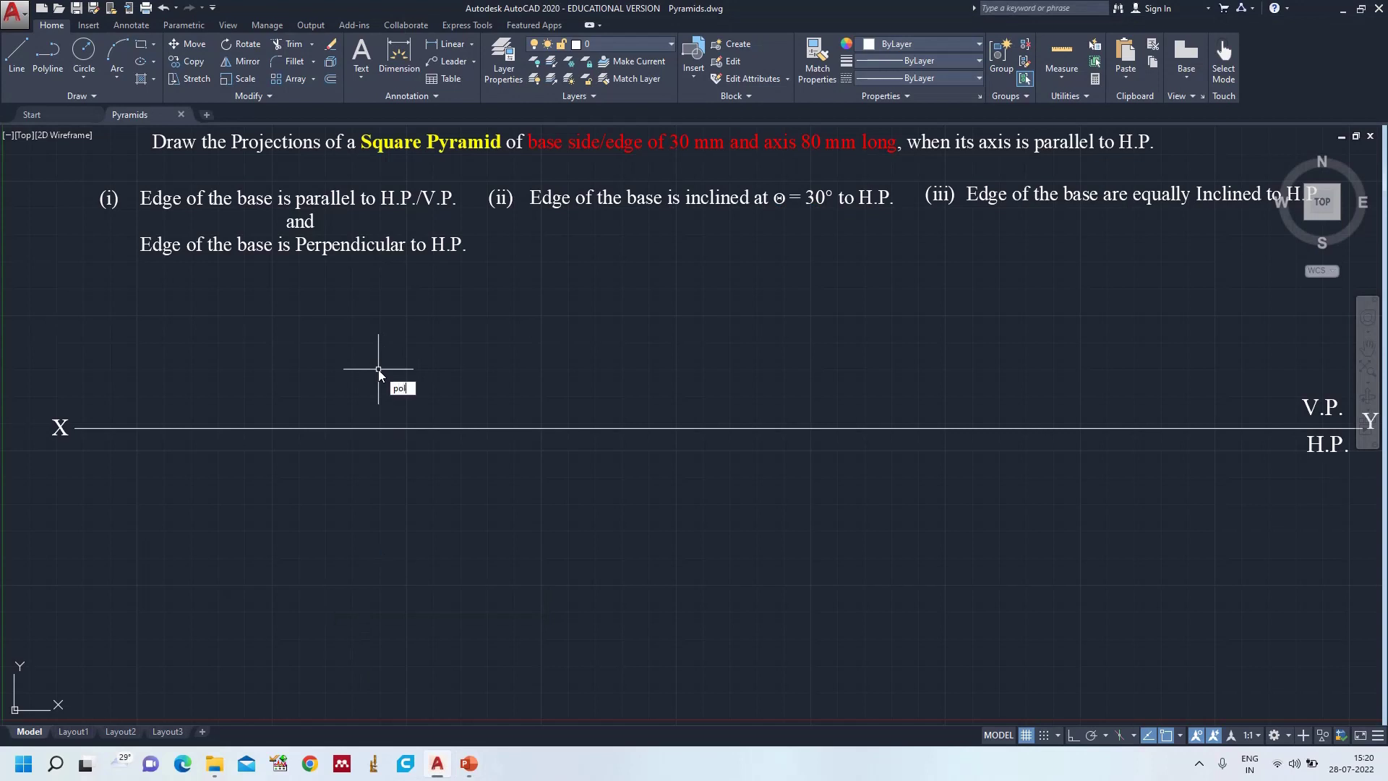
type("ol")
key("Return")
type("4")
key("Return")
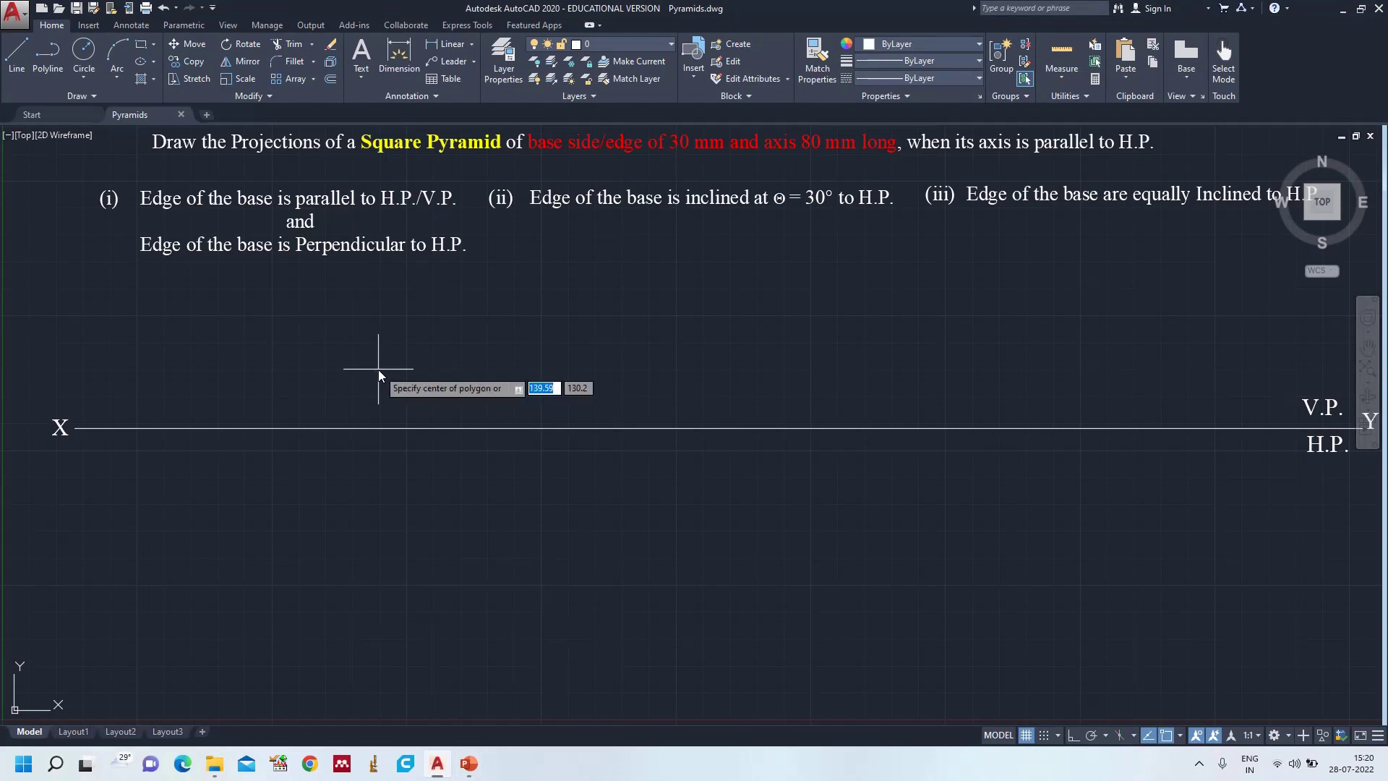
type("e")
key("Return")
left_click(245, 392)
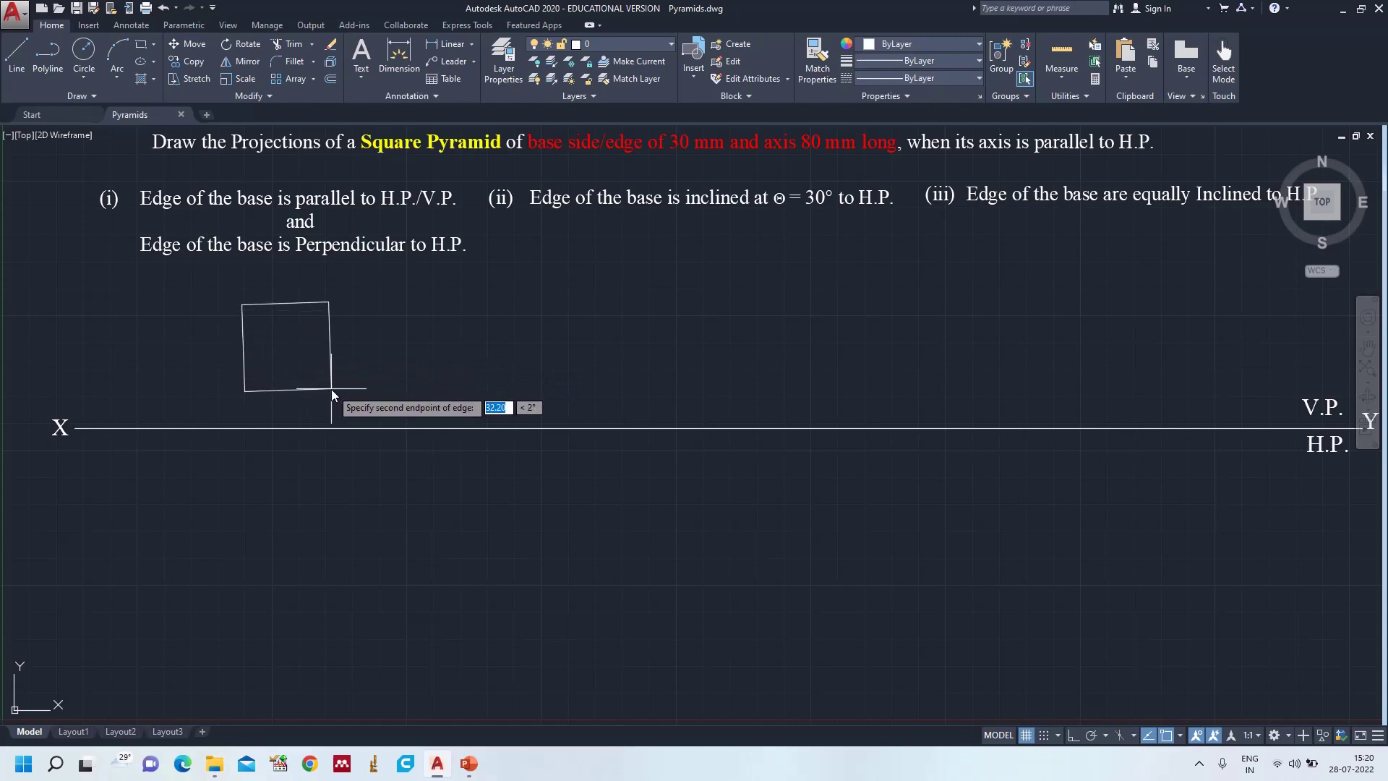
left_click(1073, 735)
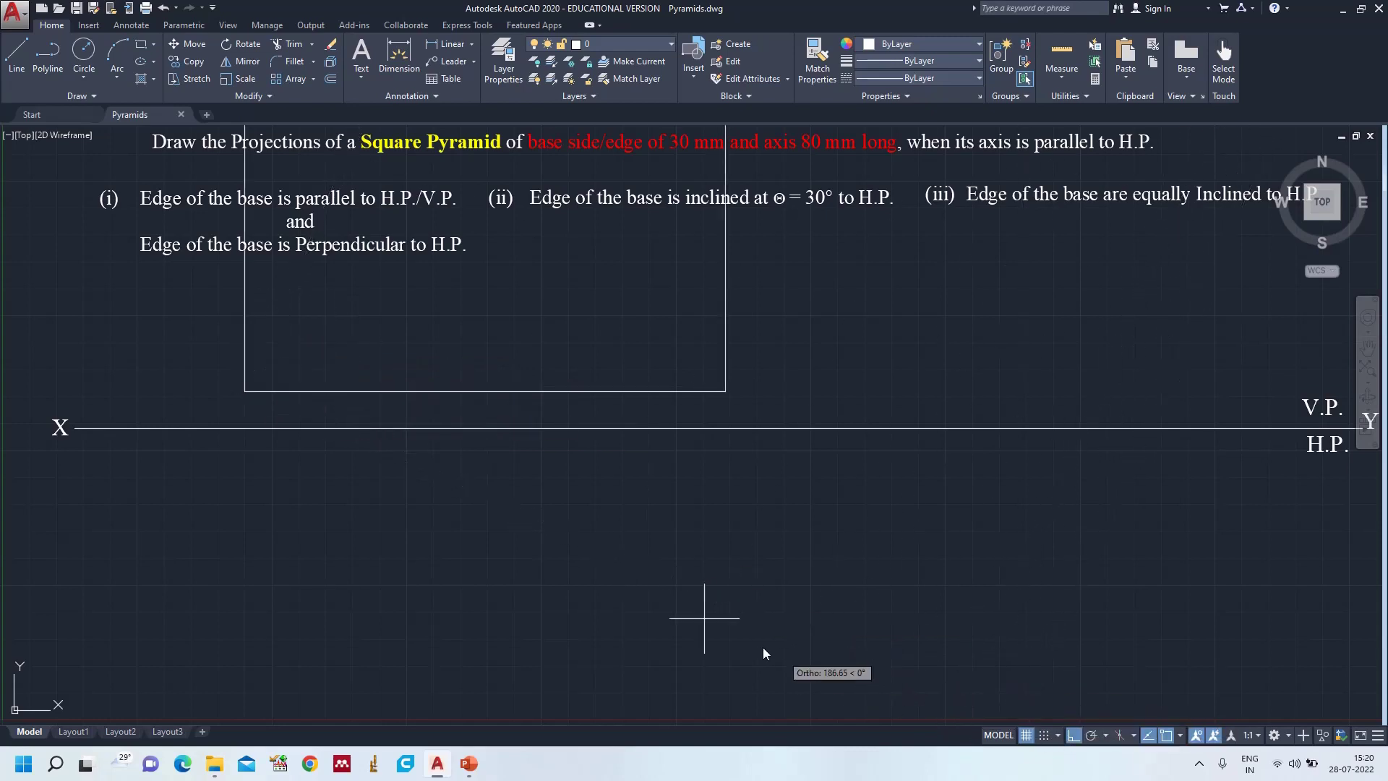
type("30")
key("Return")
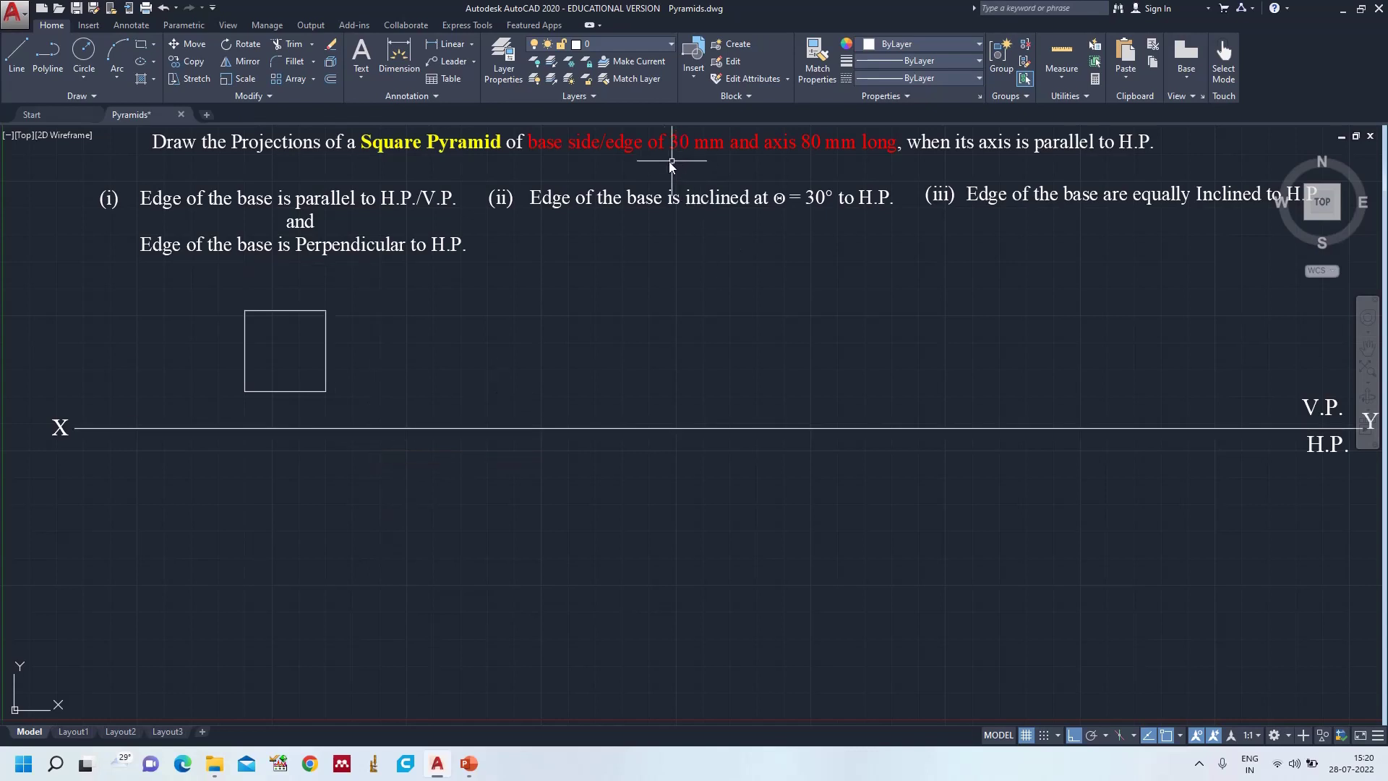
- Draw lines from the square's two lower corners to its centre
type("l")
key("Return")
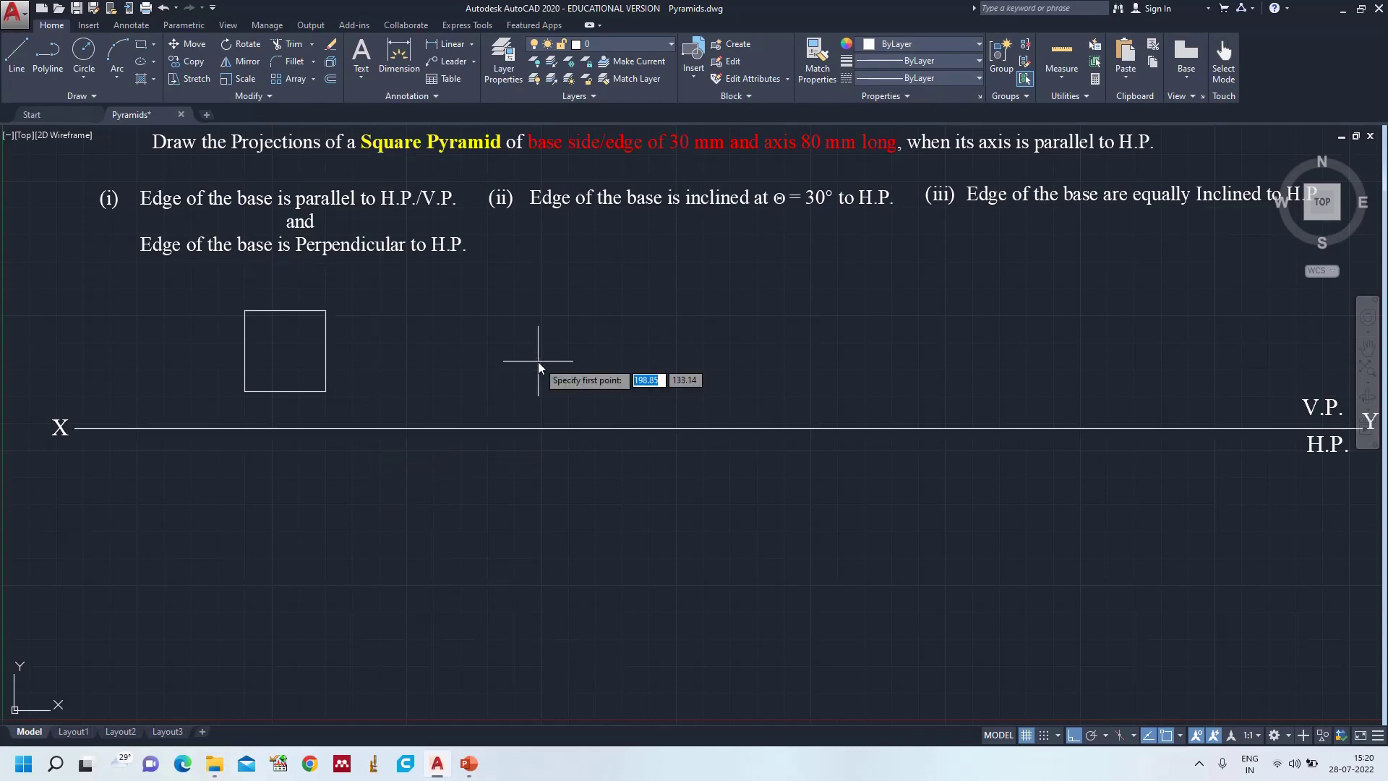
left_click(245, 391)
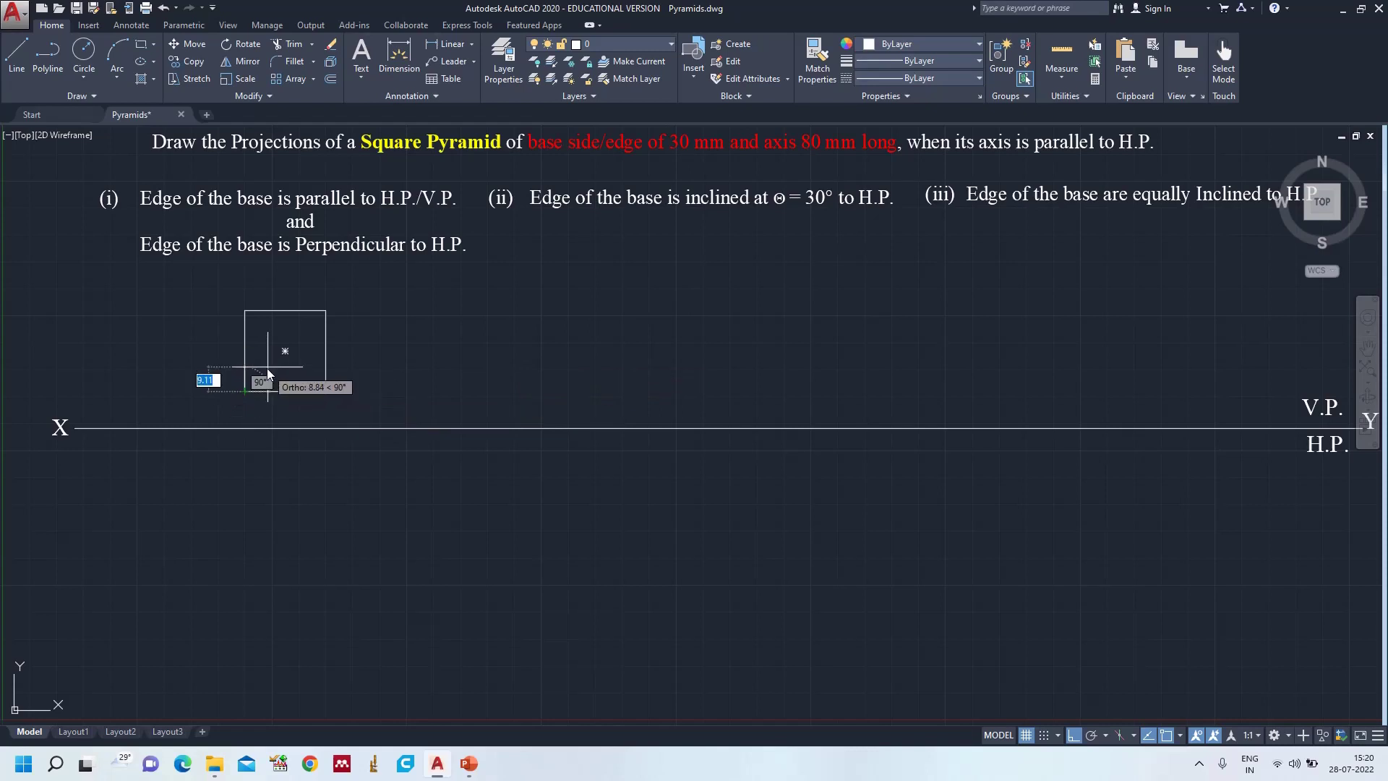
left_click(284, 352)
key("Return")
key("Return")
left_click(325, 391)
left_click(285, 352)
key("Return")
- Draw lines from the square's two upper corners to its centre to complete both diagonals
key("Return")
left_click(245, 311)
left_click(285, 352)
key("Return")
key("Return")
left_click(325, 311)
left_click(285, 352)
key("Return")
type("dt")
key("Return")
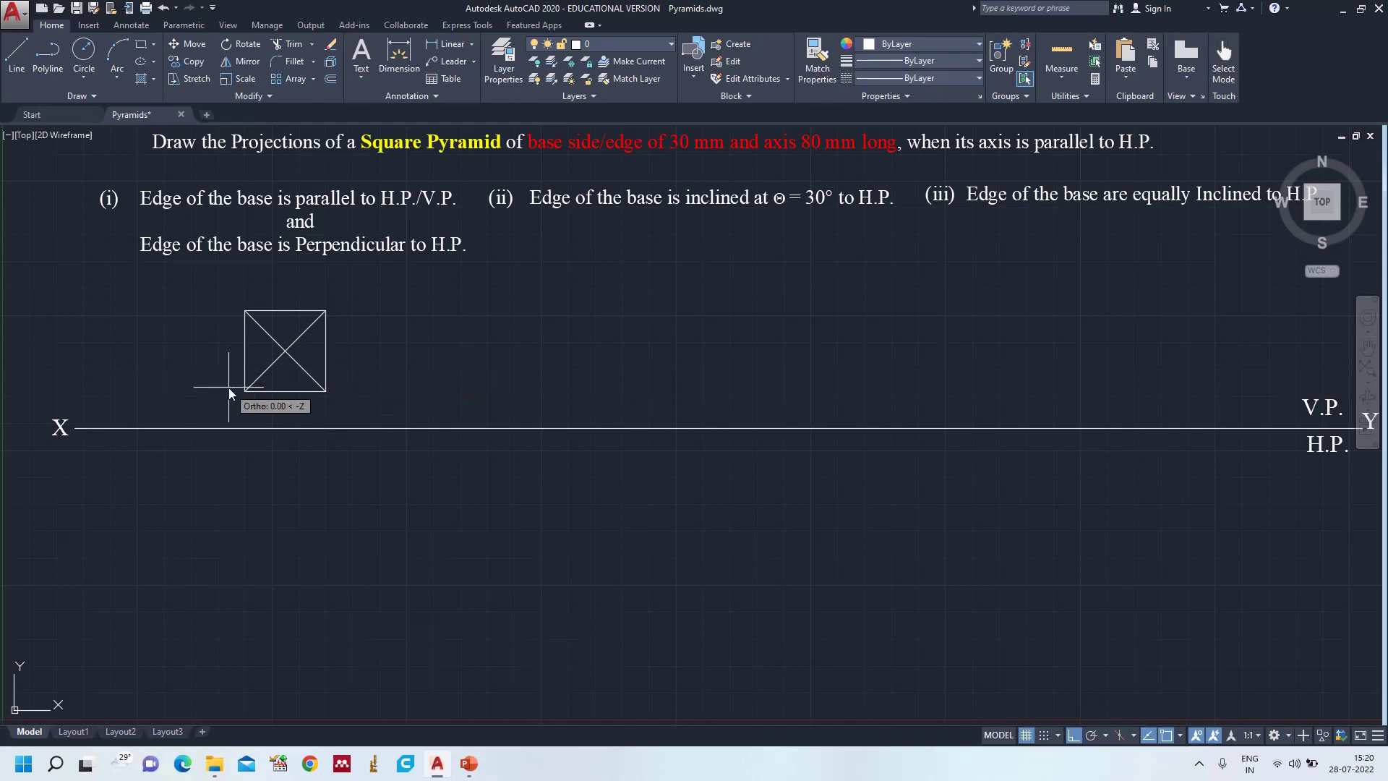
key("Escape")
- Show the command line with COMMANDLINE, and check the vertex labels on the PowerPoint slide before returning to AutoCAD
type("command")
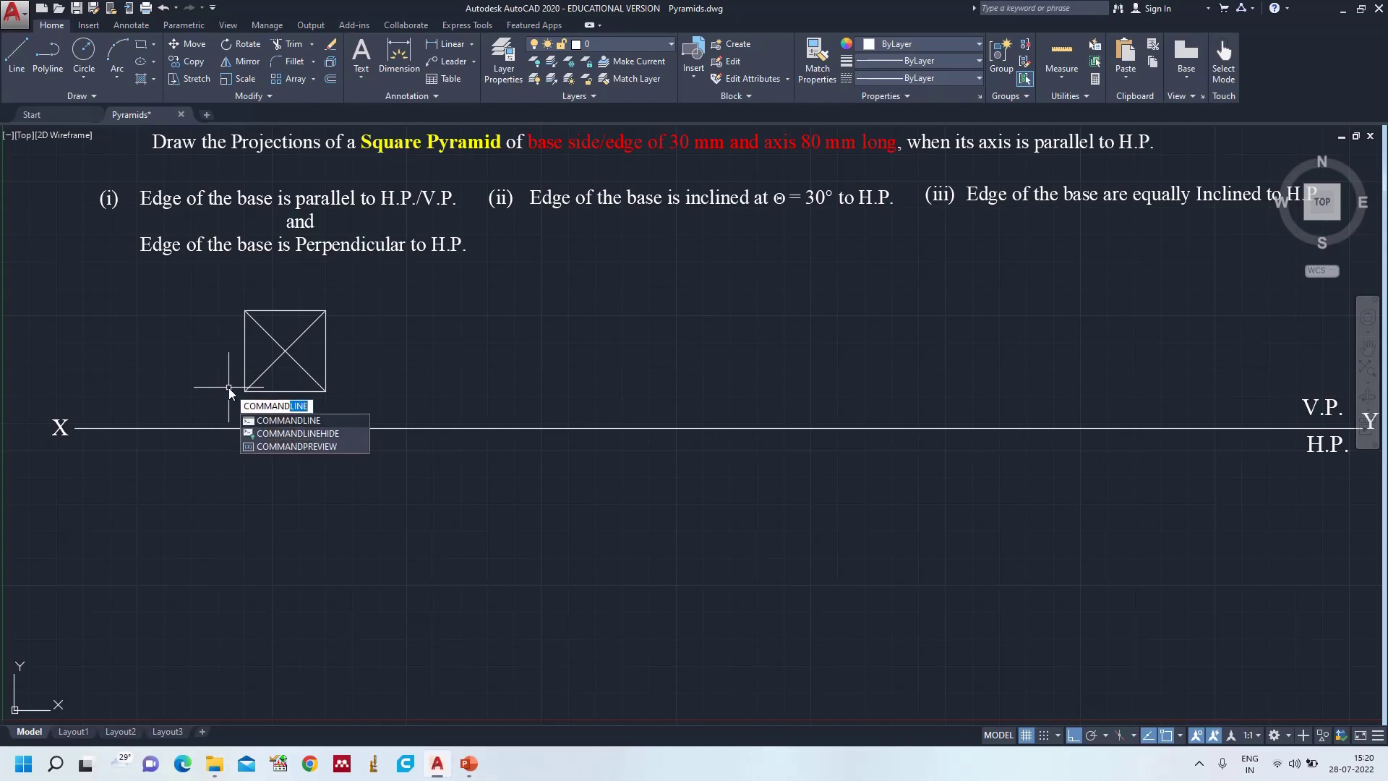
key("Return")
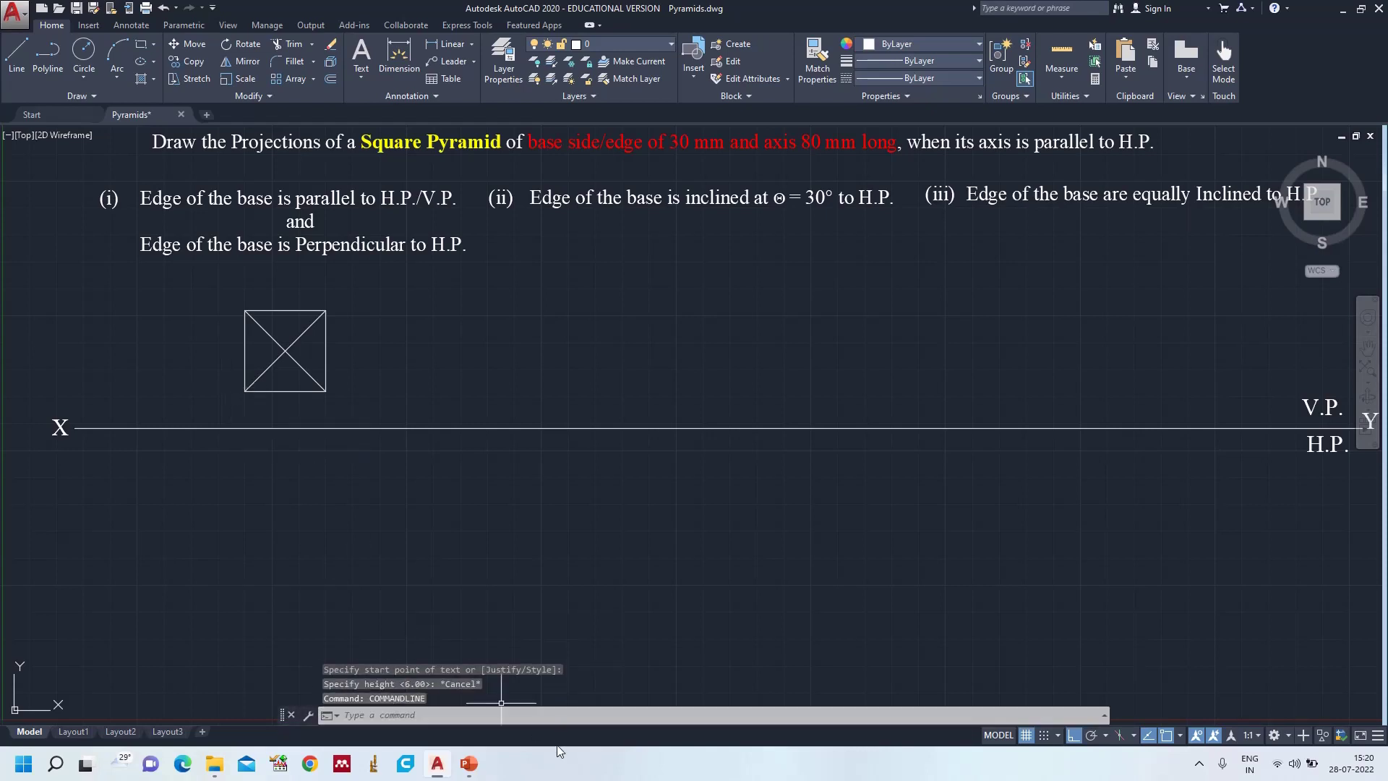
left_click(466, 764)
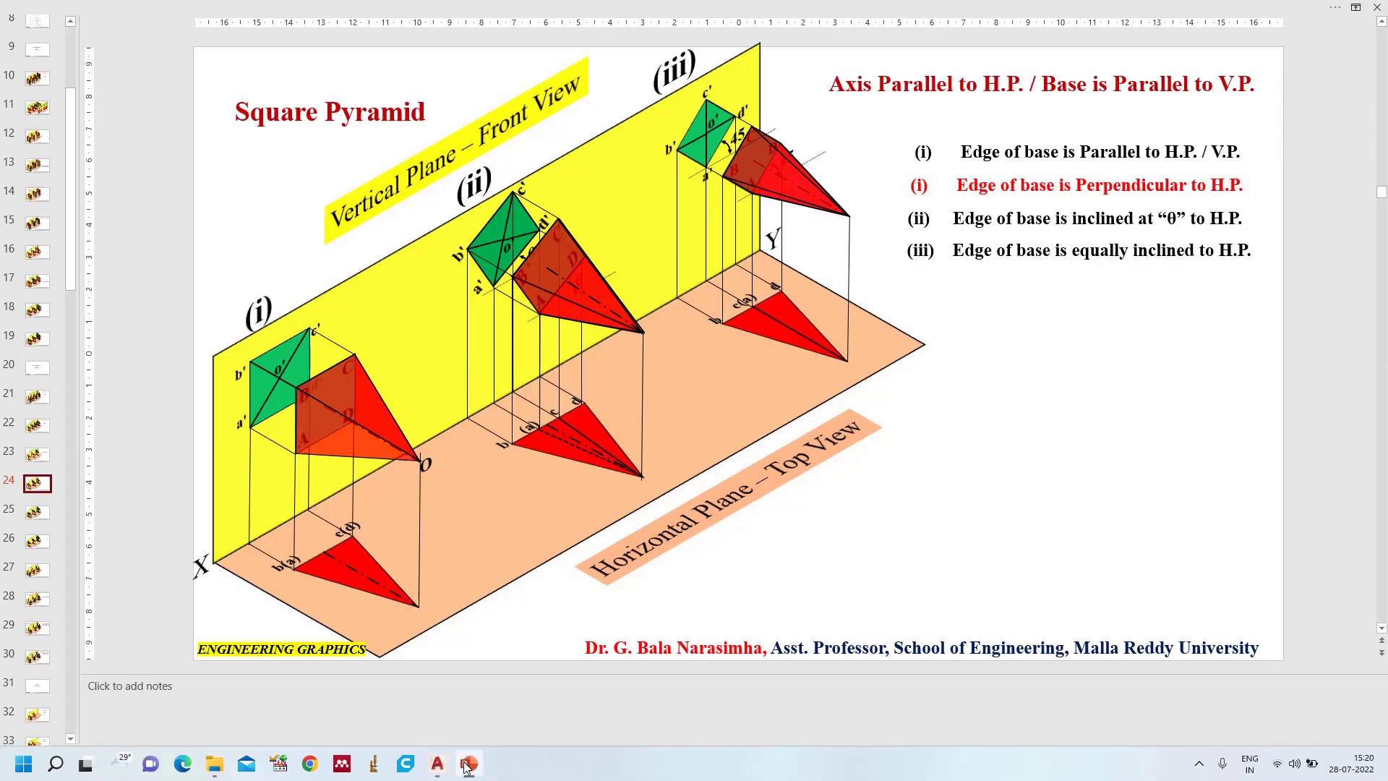
left_click(437, 763)
- Add single-line text labels a' at the square's lower-left corner and b' at its upper-left corner, keeping the default height and rotation
type("text")
key("Return")
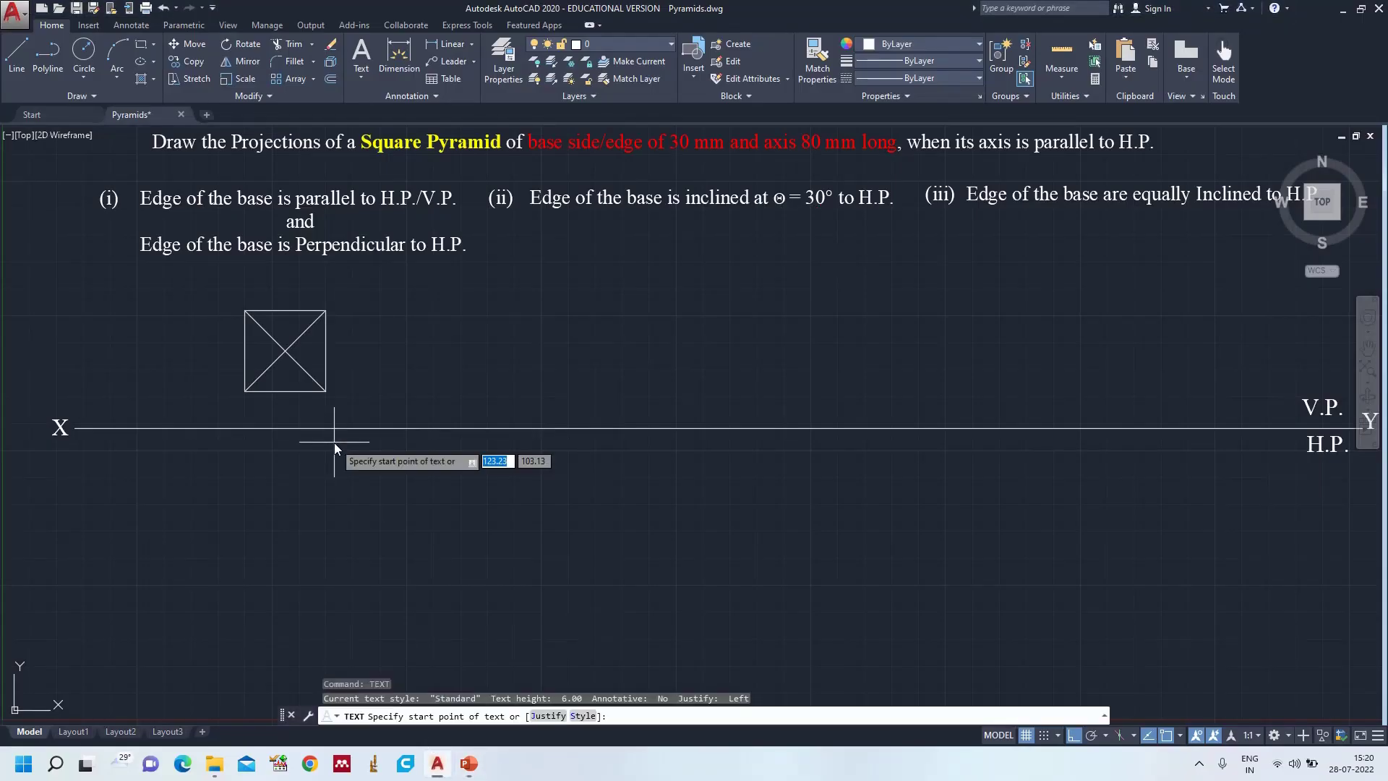
left_click(235, 391)
key("Return")
key("Return")
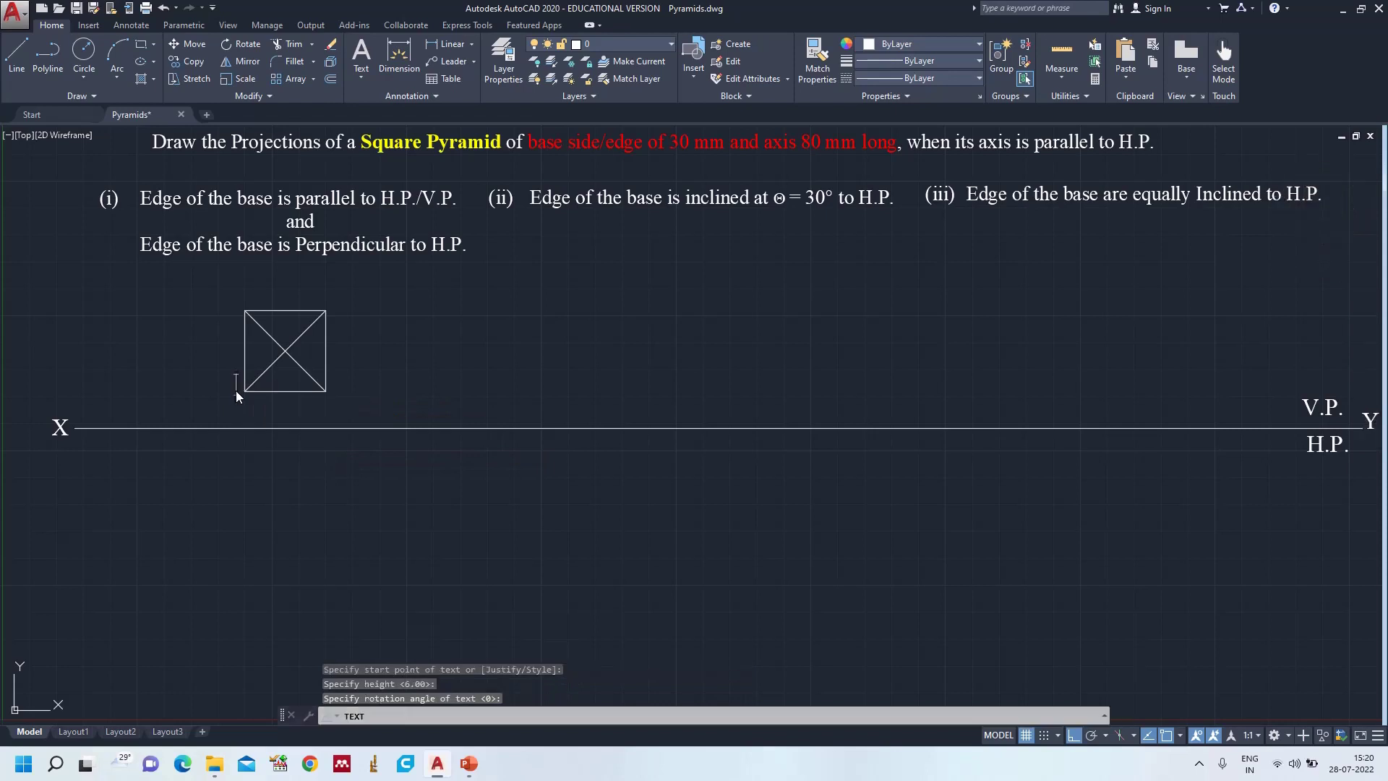
type("a'")
left_click(226, 306)
type("b'")
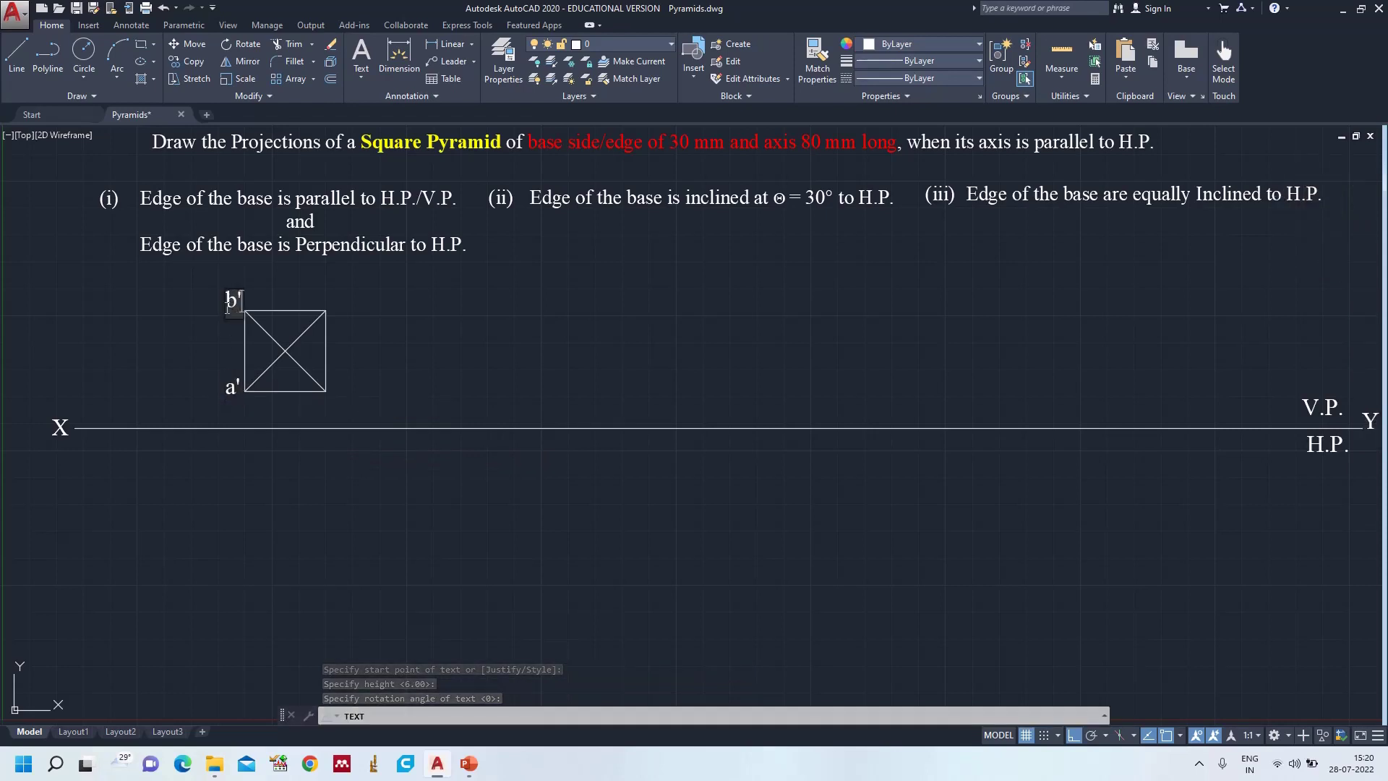
- Label the square's upper-right corner c', its lower-right corner d' and its centre o', and end the Text command
left_click(330, 306)
type("c'")
left_click(337, 395)
type("d'")
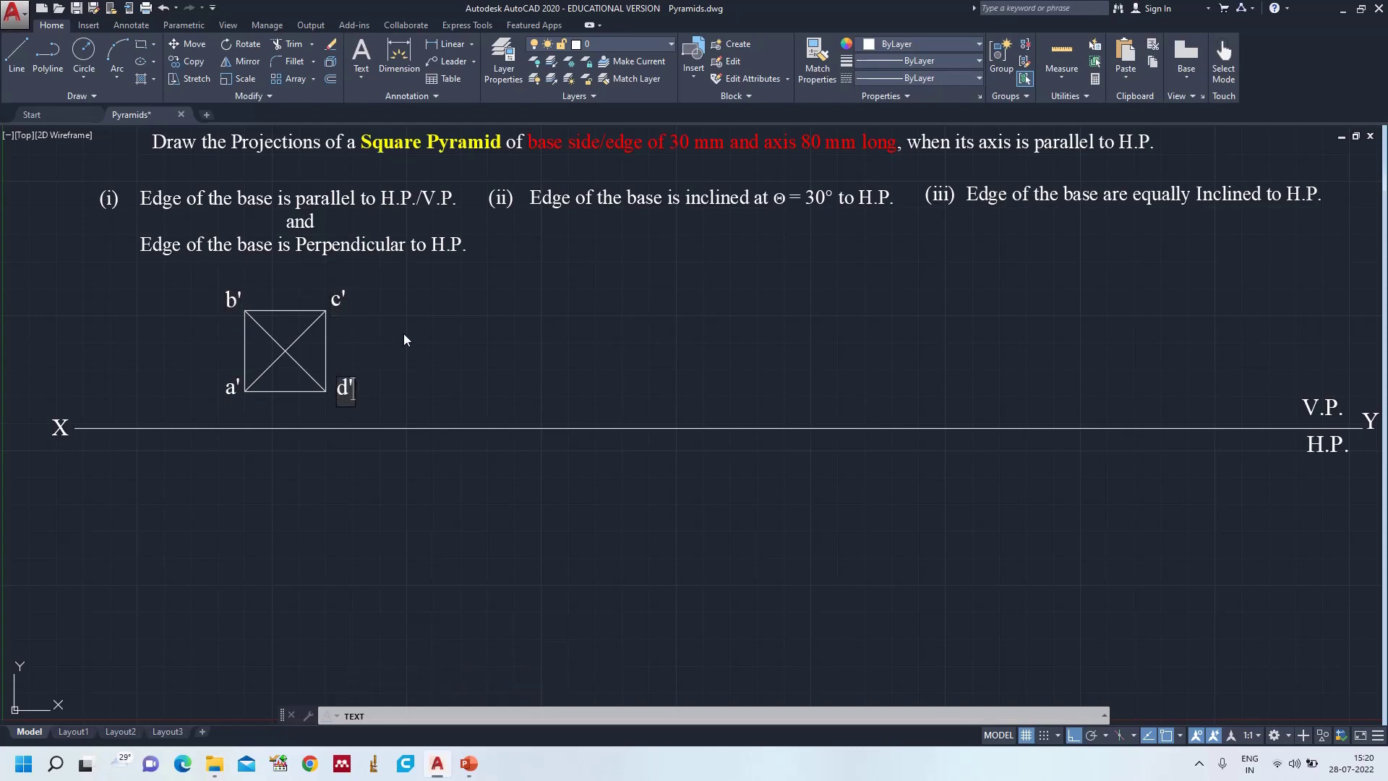
left_click(294, 354)
type("o'")
key("Return")
key("Return")
key("Return")
left_click(433, 350)
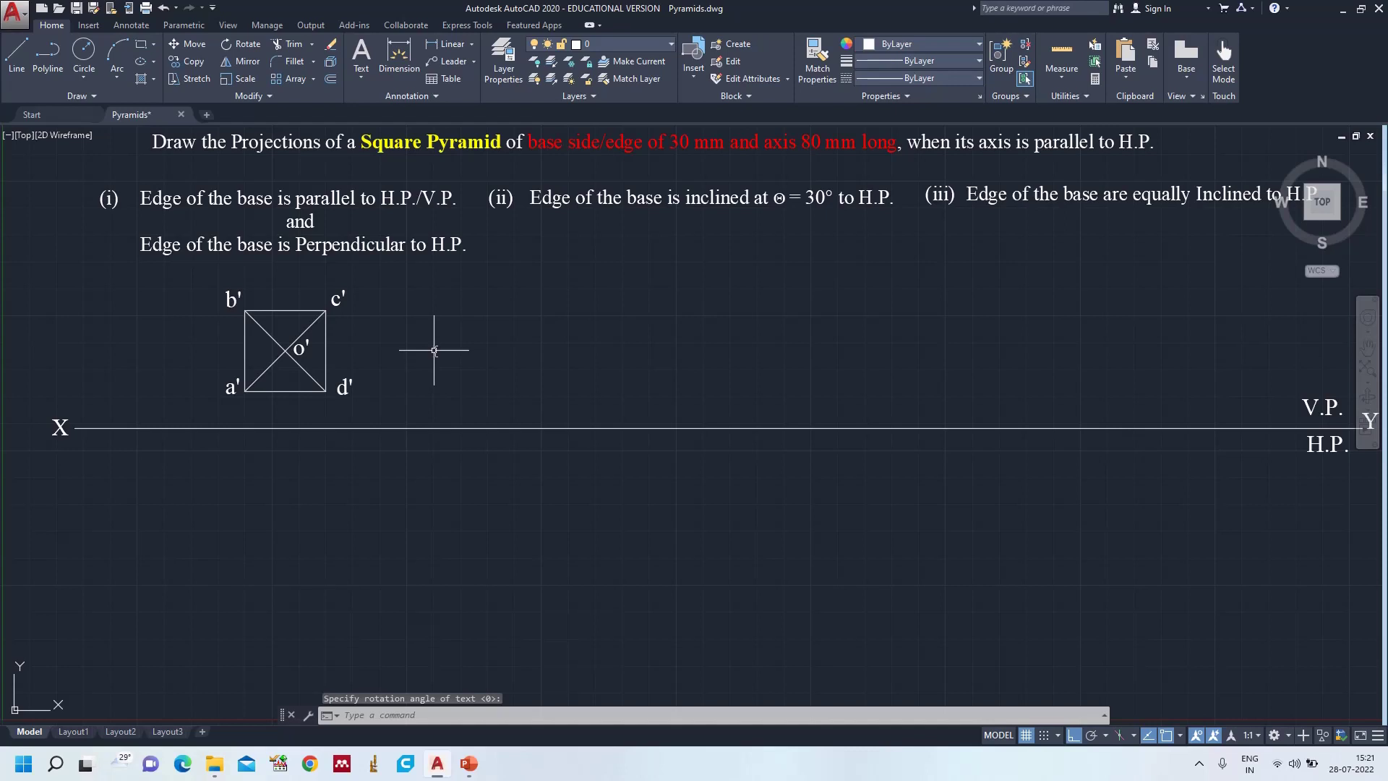
key("Escape")
- Draw a vertical projector line from corner a' down to the XY line
type("l")
key("Return")
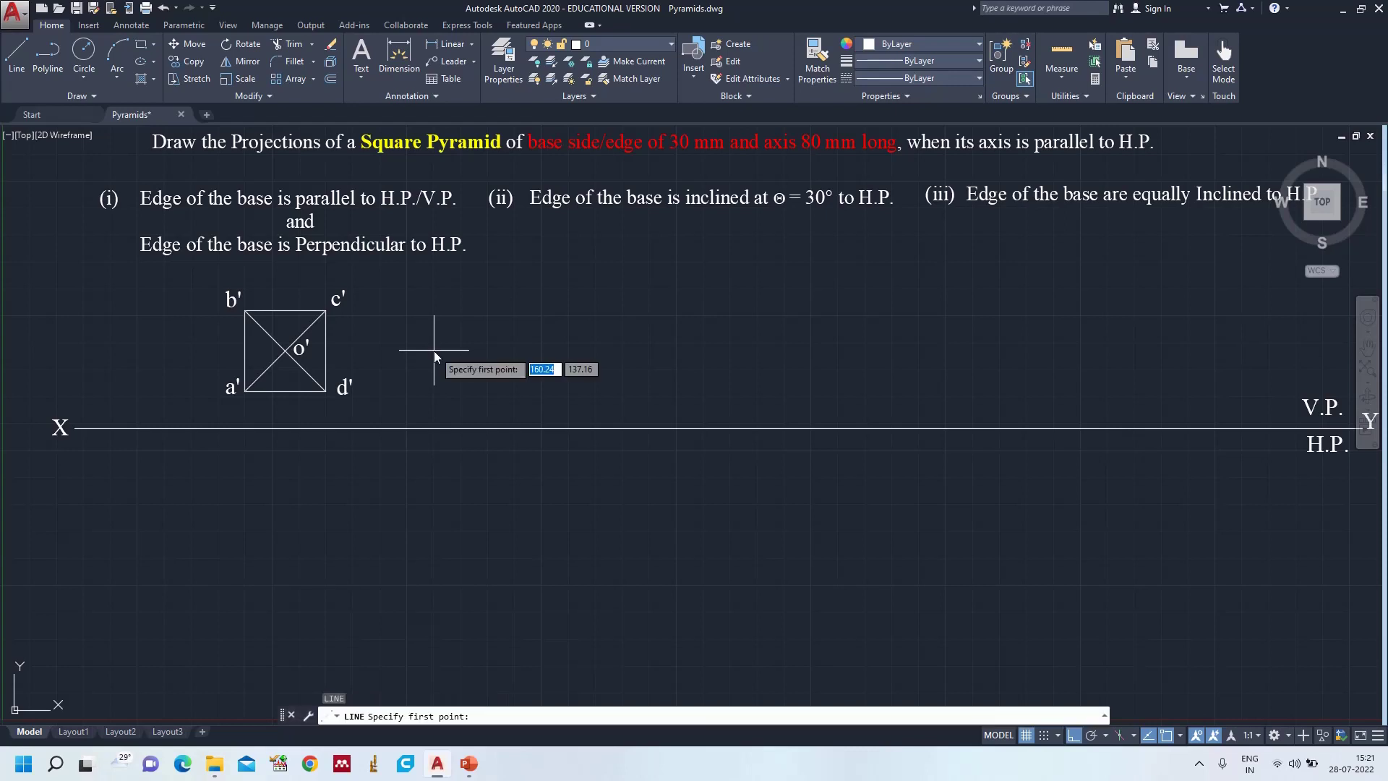
left_click(244, 397)
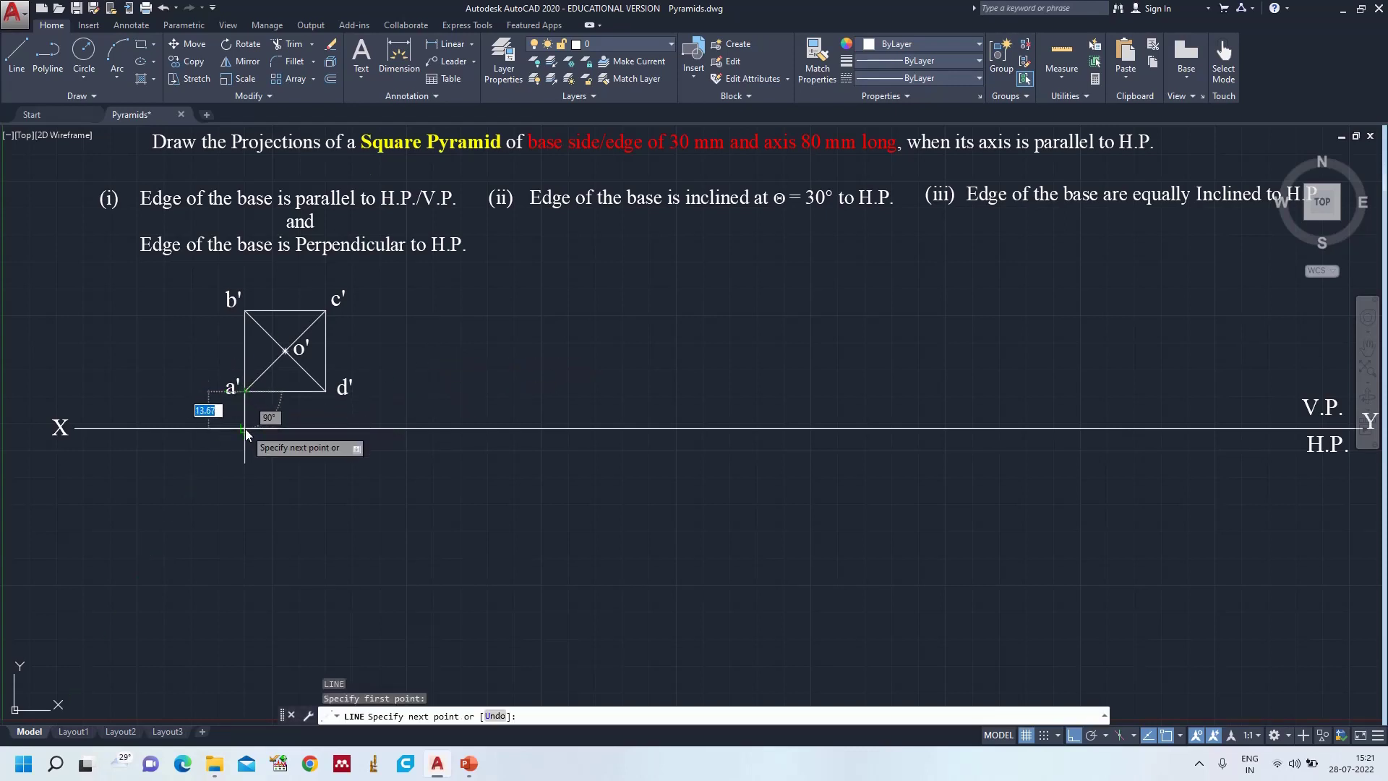
left_click(245, 428)
key("Return")
- Draw vertical projector lines from centre o' and corner d' down to the XY line
key("Return")
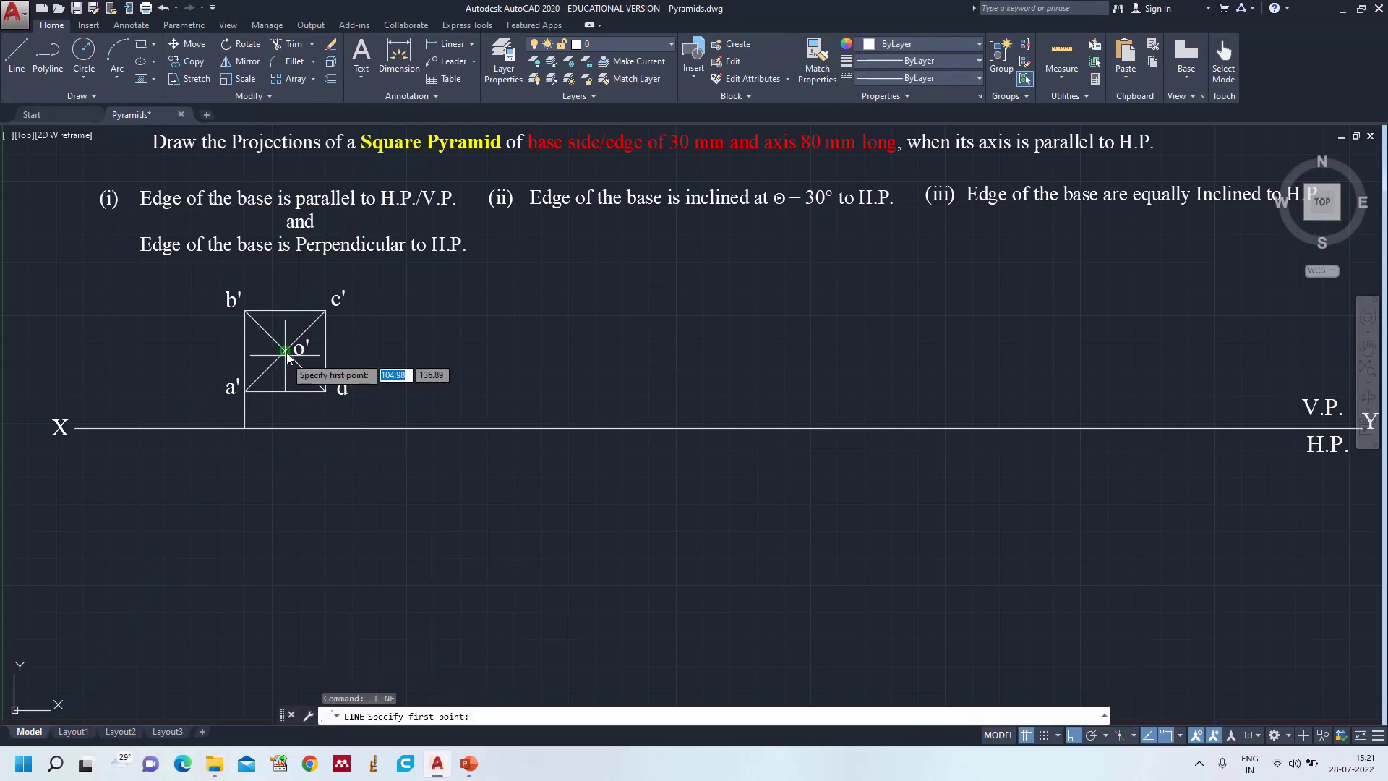
left_click(285, 351)
left_click(284, 428)
key("Return")
key("Return")
left_click(326, 394)
left_click(325, 428)
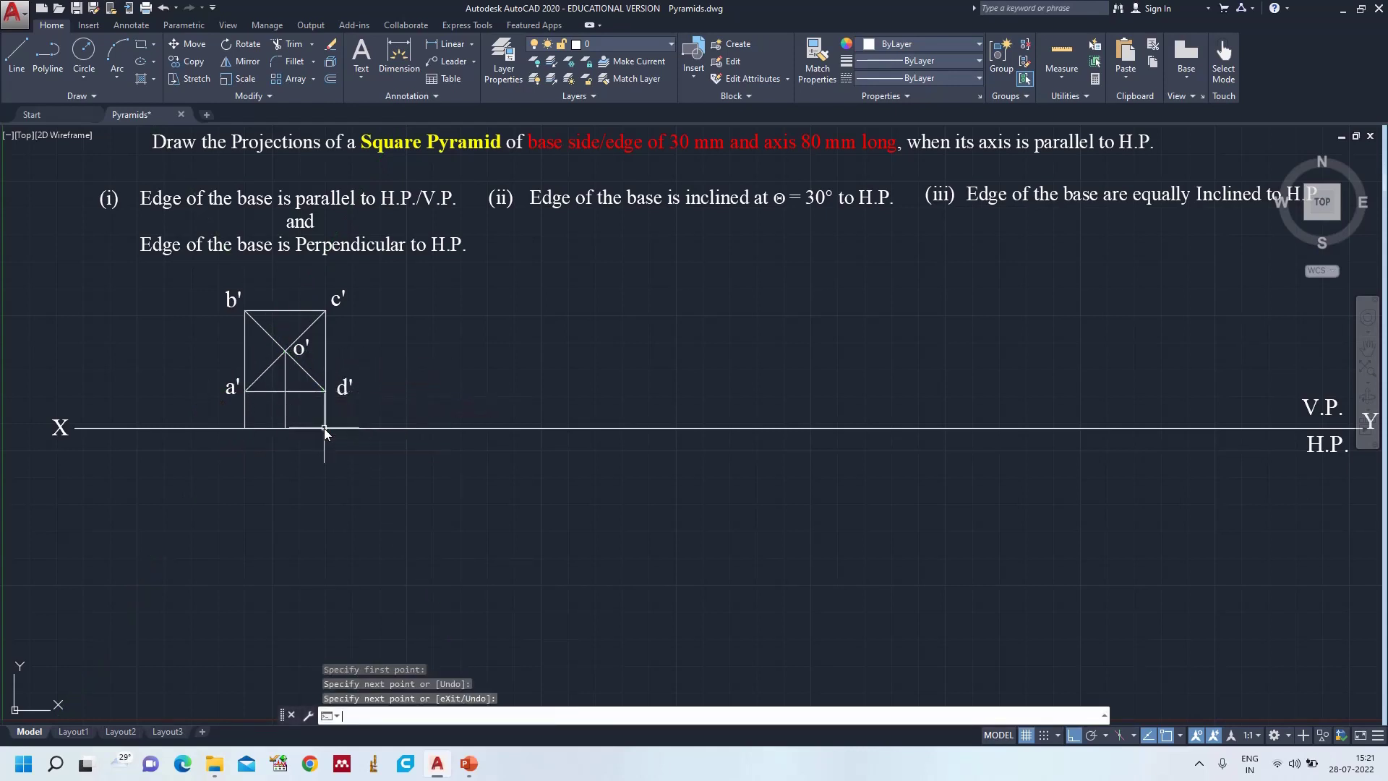
key("Return")
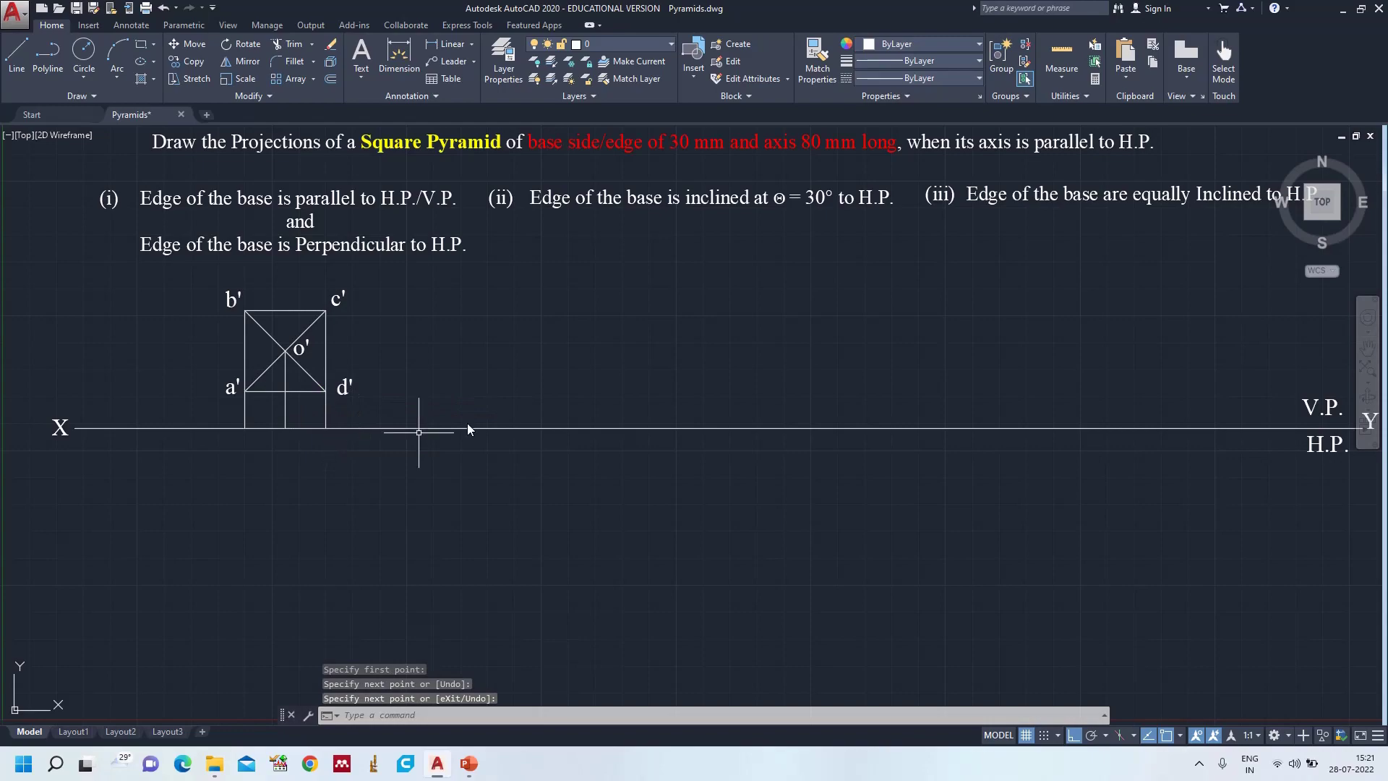
- Check the pyramid slide in PowerPoint, and in AutoCAD draw an 80 mm axis line straight down from the foot of the o' projector
left_click(466, 765)
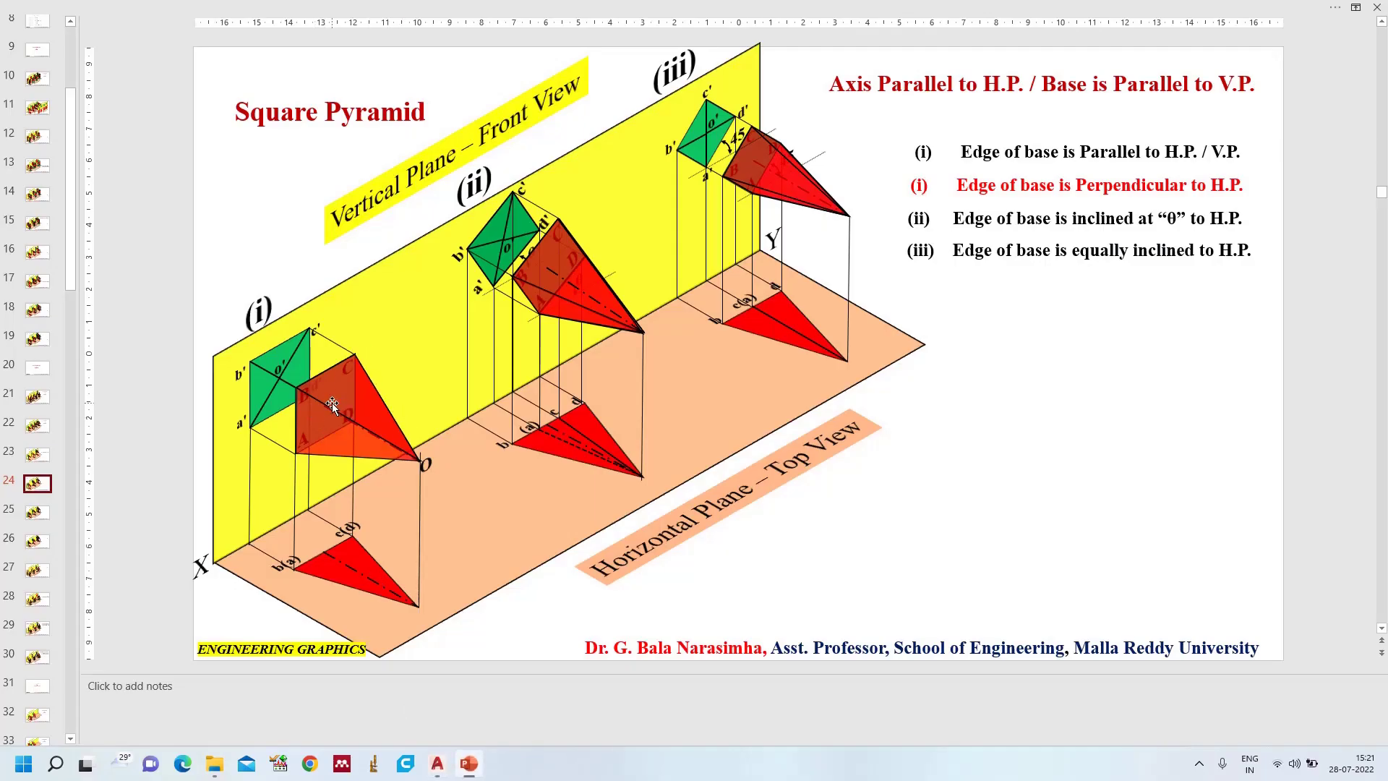
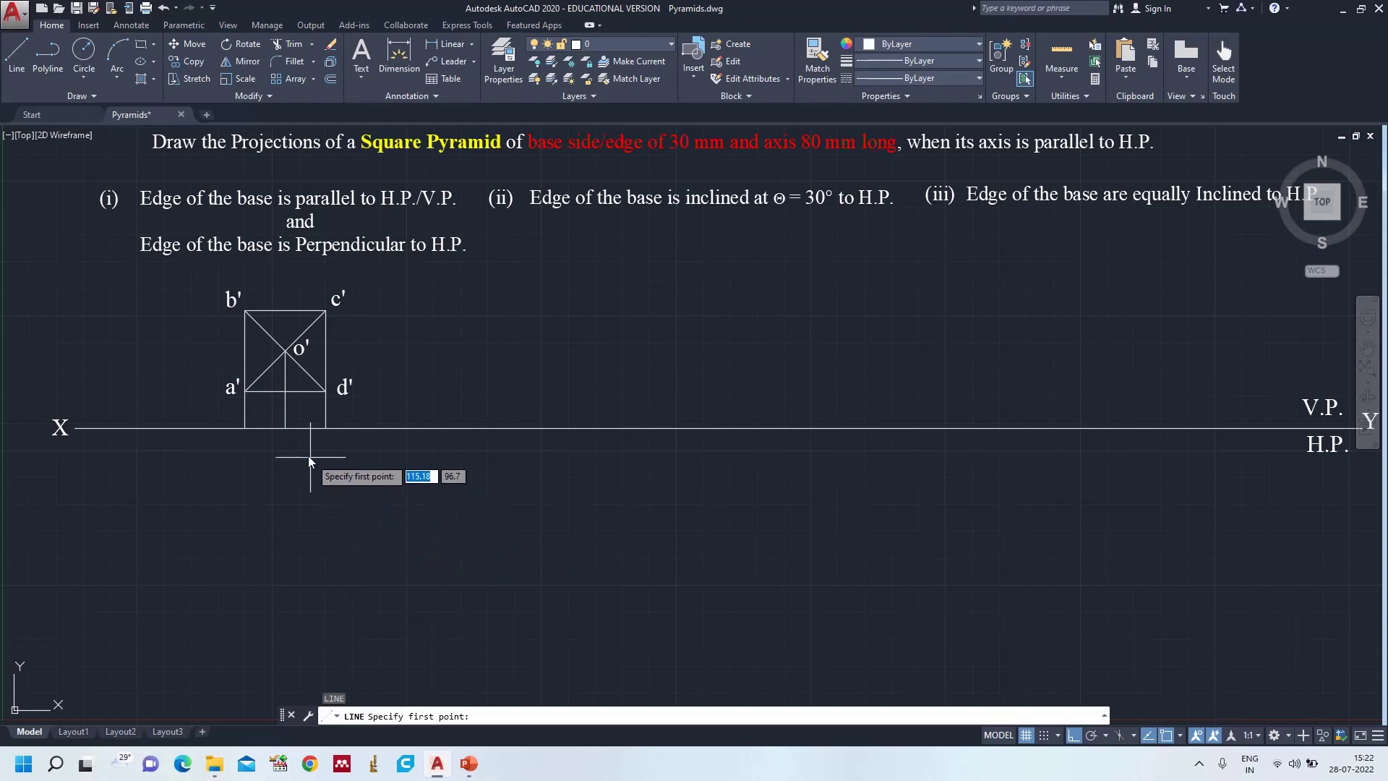
left_click(285, 427)
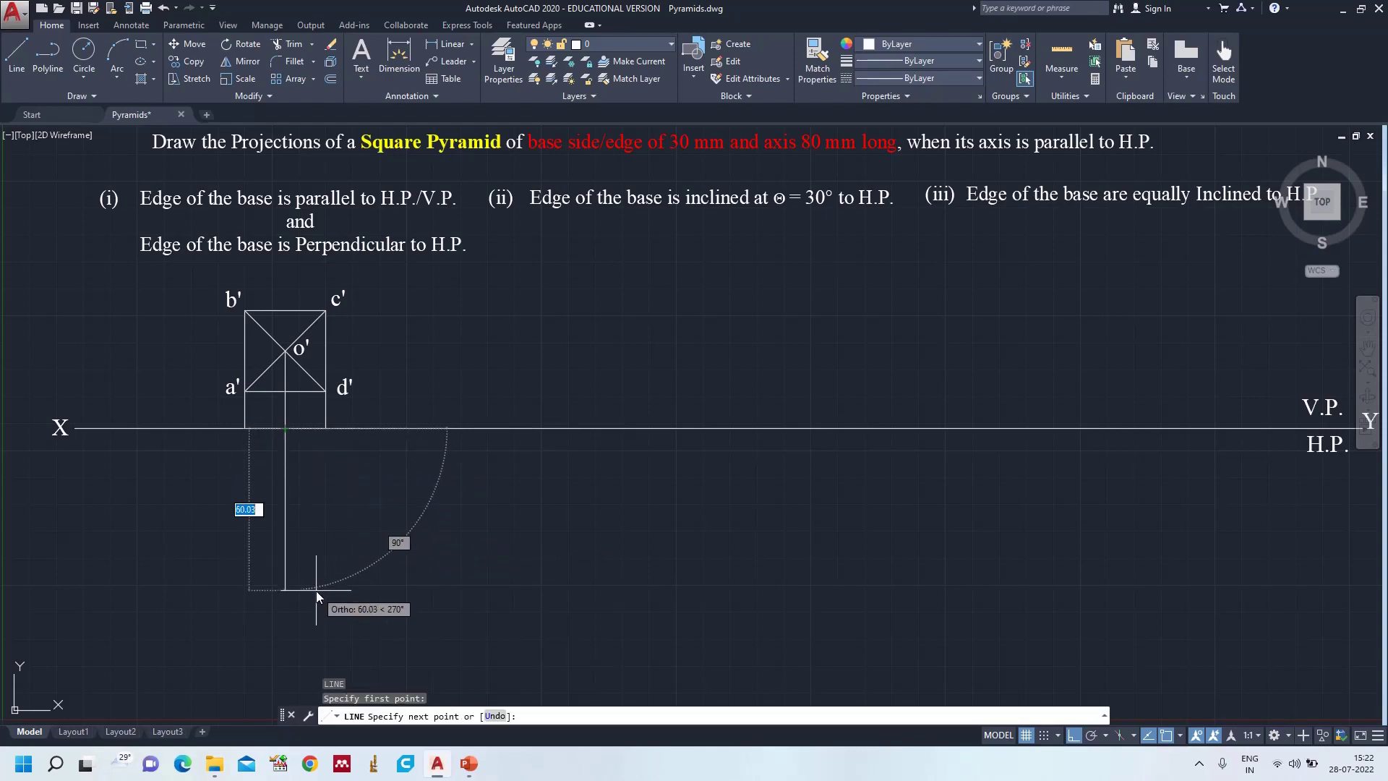
type("80")
key("Return")
key("Return")
- Draw the slant edges of the top view from the feet of the a' and d' projectors to the axis's lower end
key("Return")
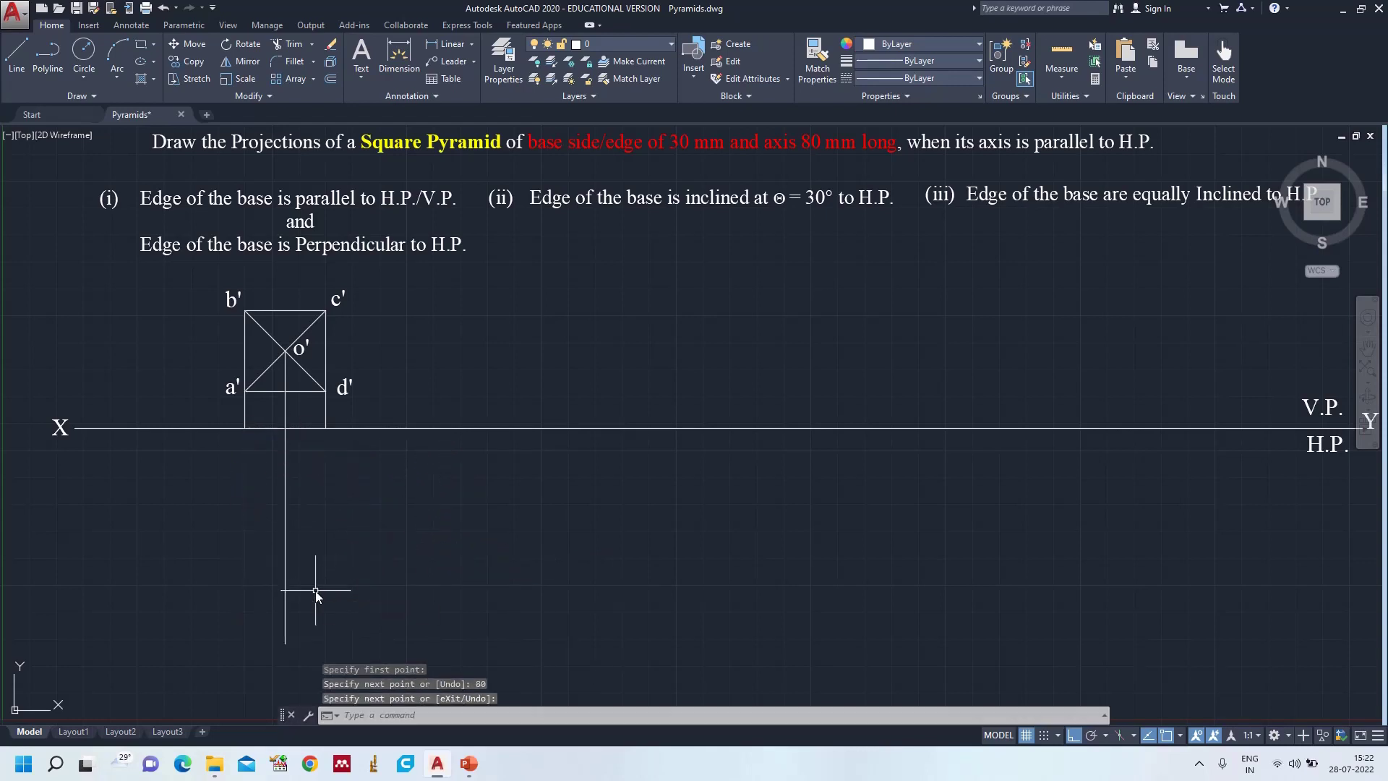
left_click(244, 428)
left_click(285, 641)
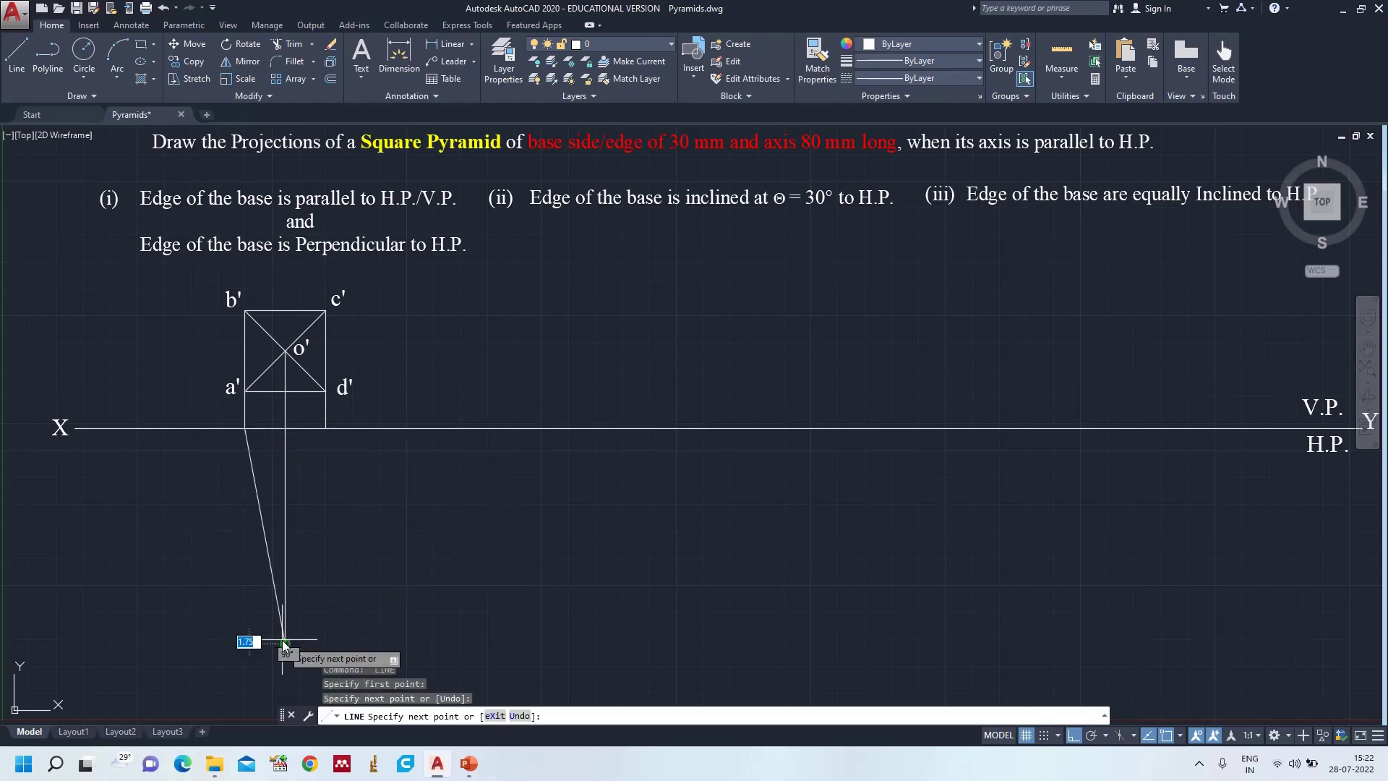
key("Return")
key("Return")
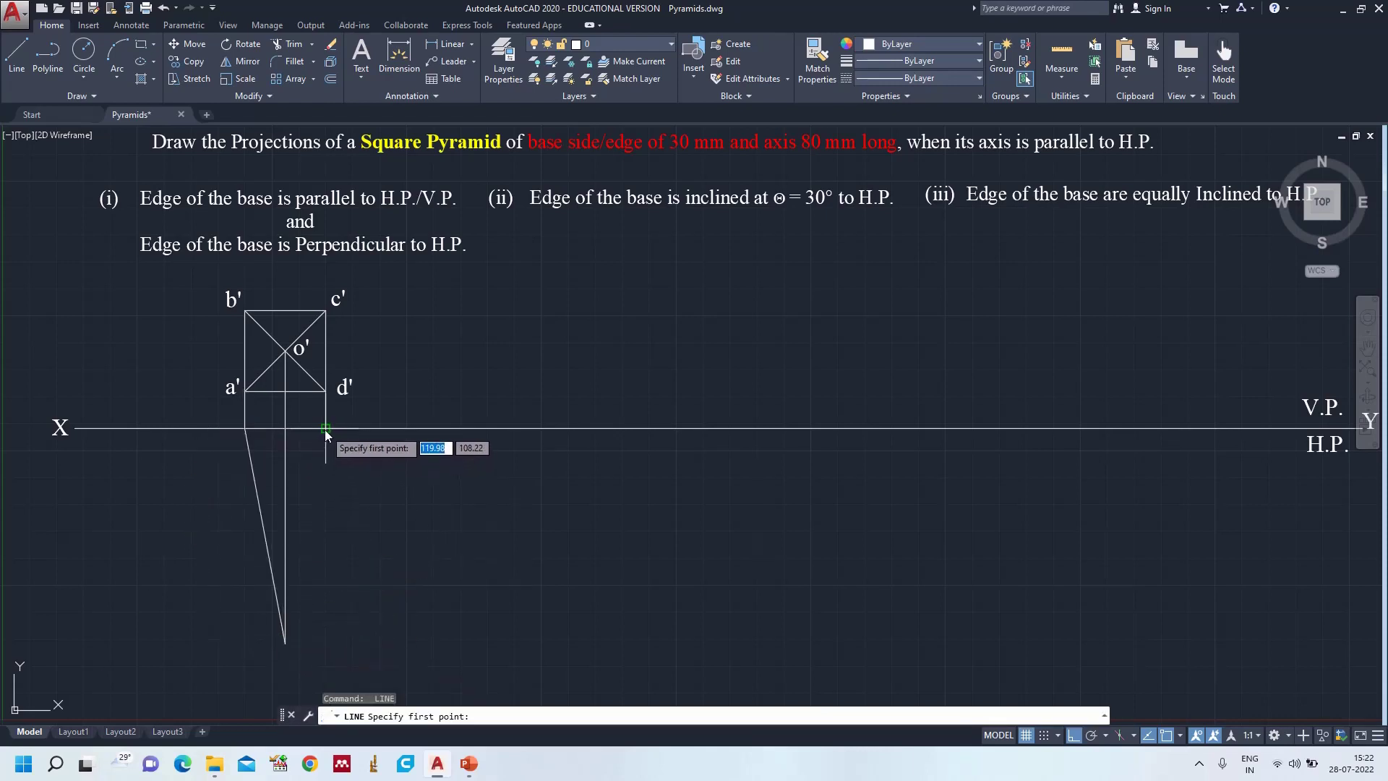
left_click(324, 429)
left_click(285, 642)
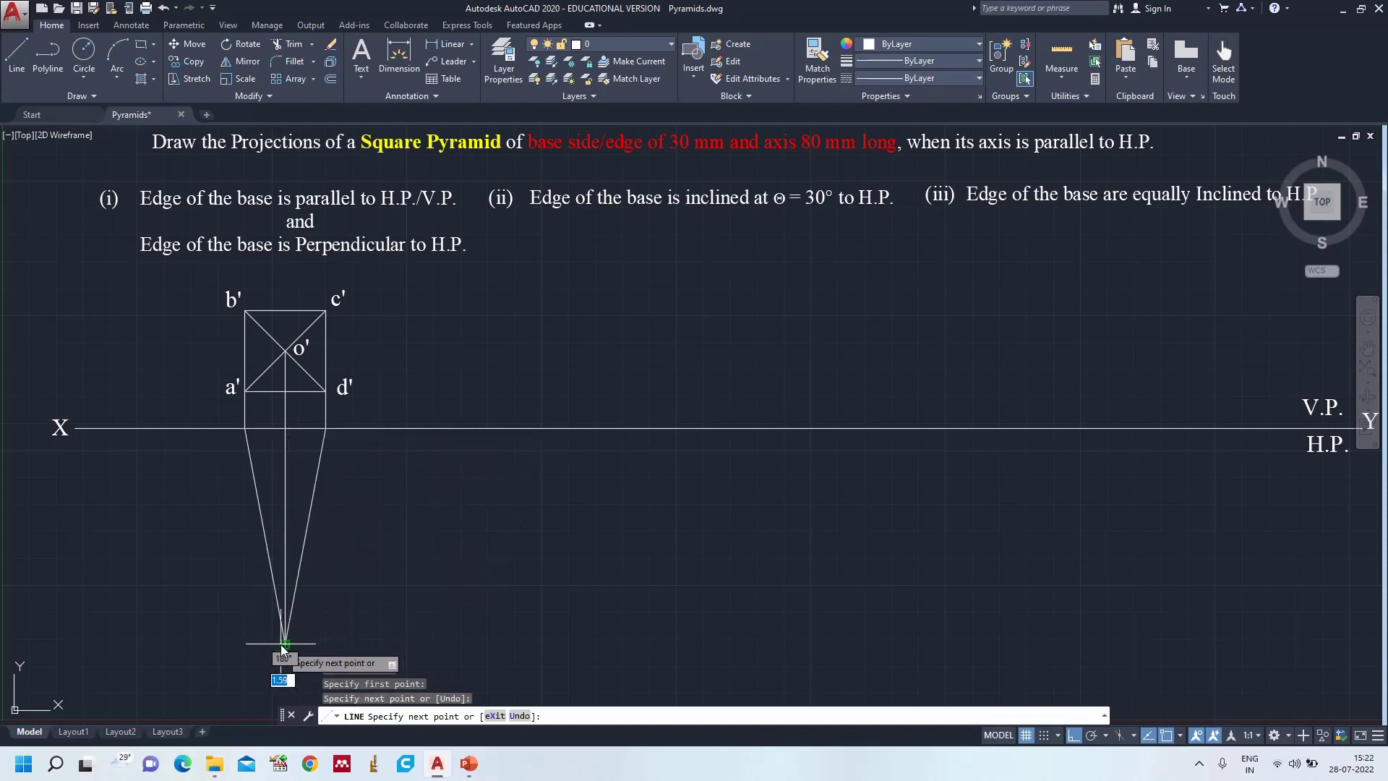
key("Return")
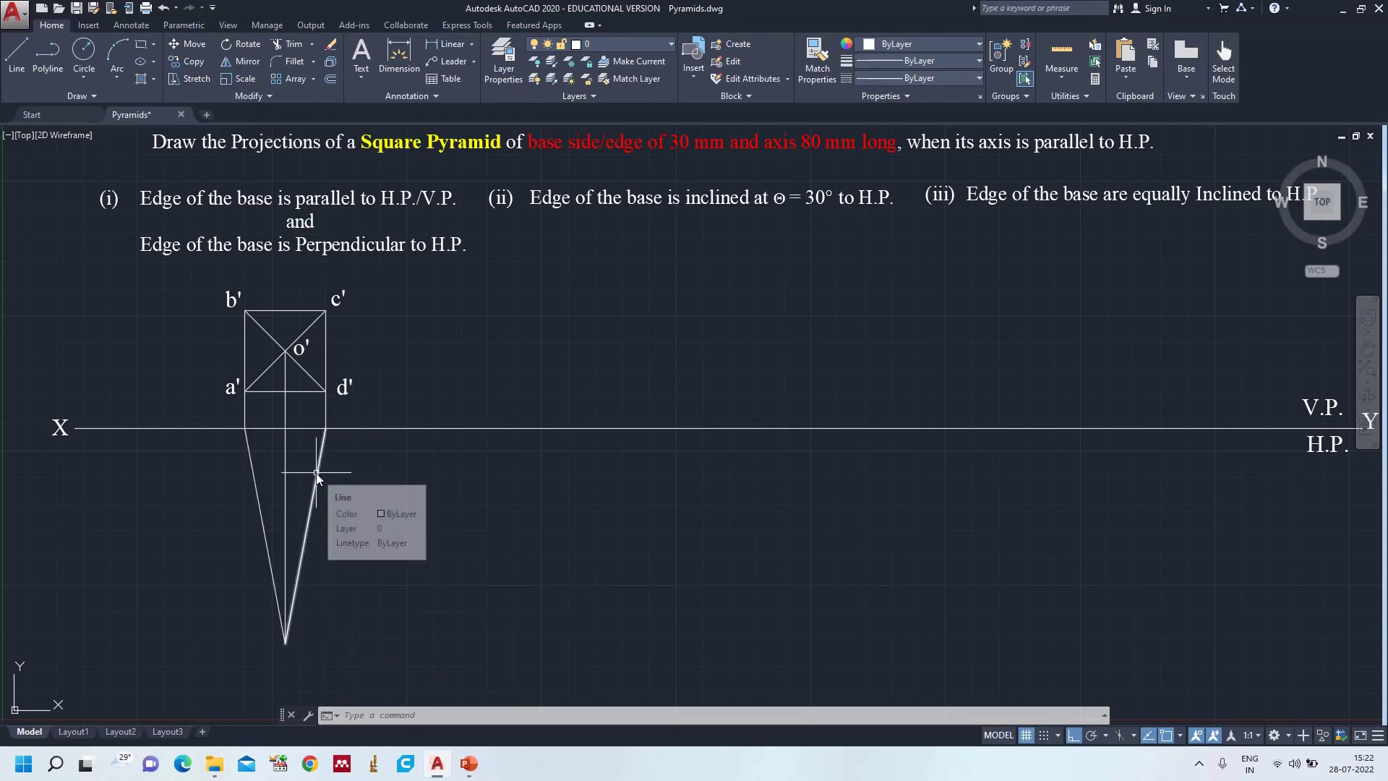
- Draw the base edge of the top view along XY between the feet of the a' and d' projectors
key("l")
key("Return")
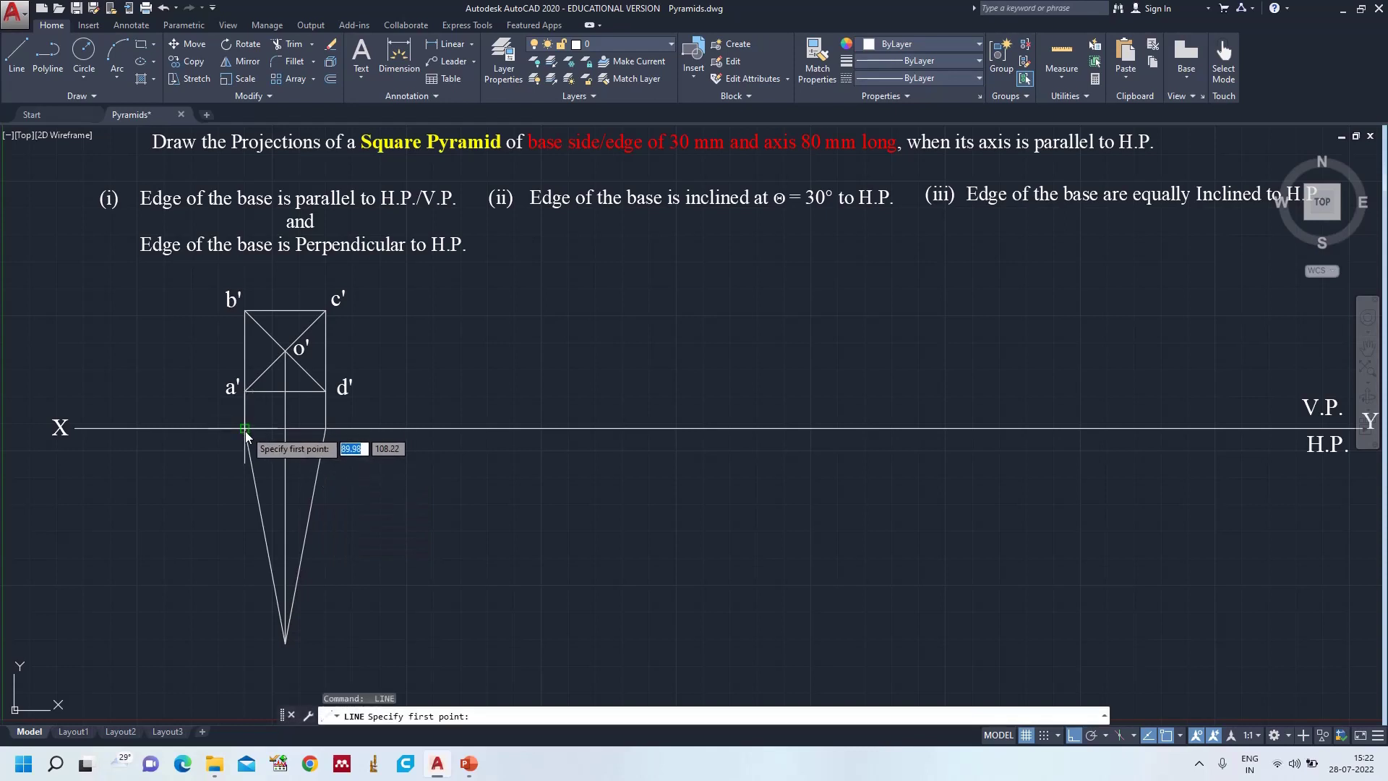
left_click(245, 428)
key("Return")
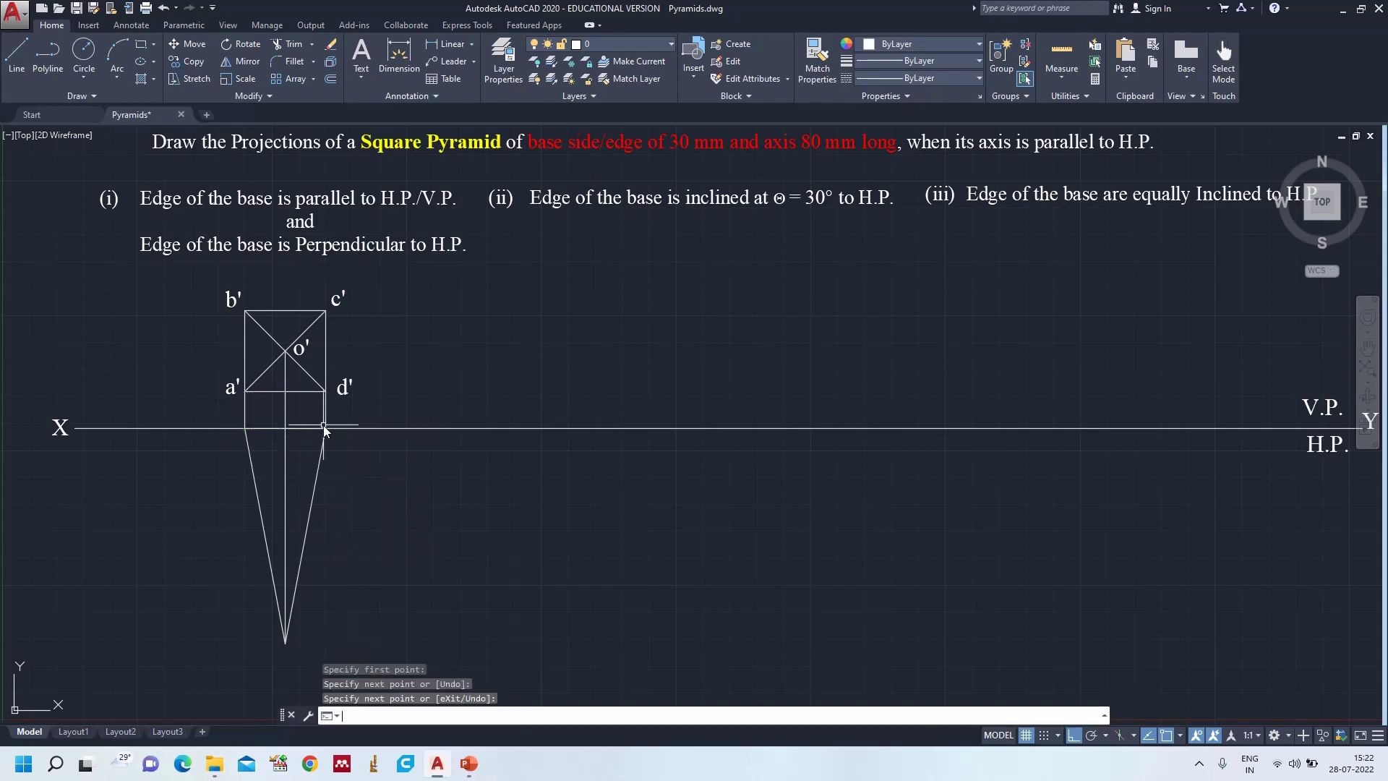
- Set the base edges and slant edges of both the front and top views to 0.35 mm lineweight and red
left_click(315, 429)
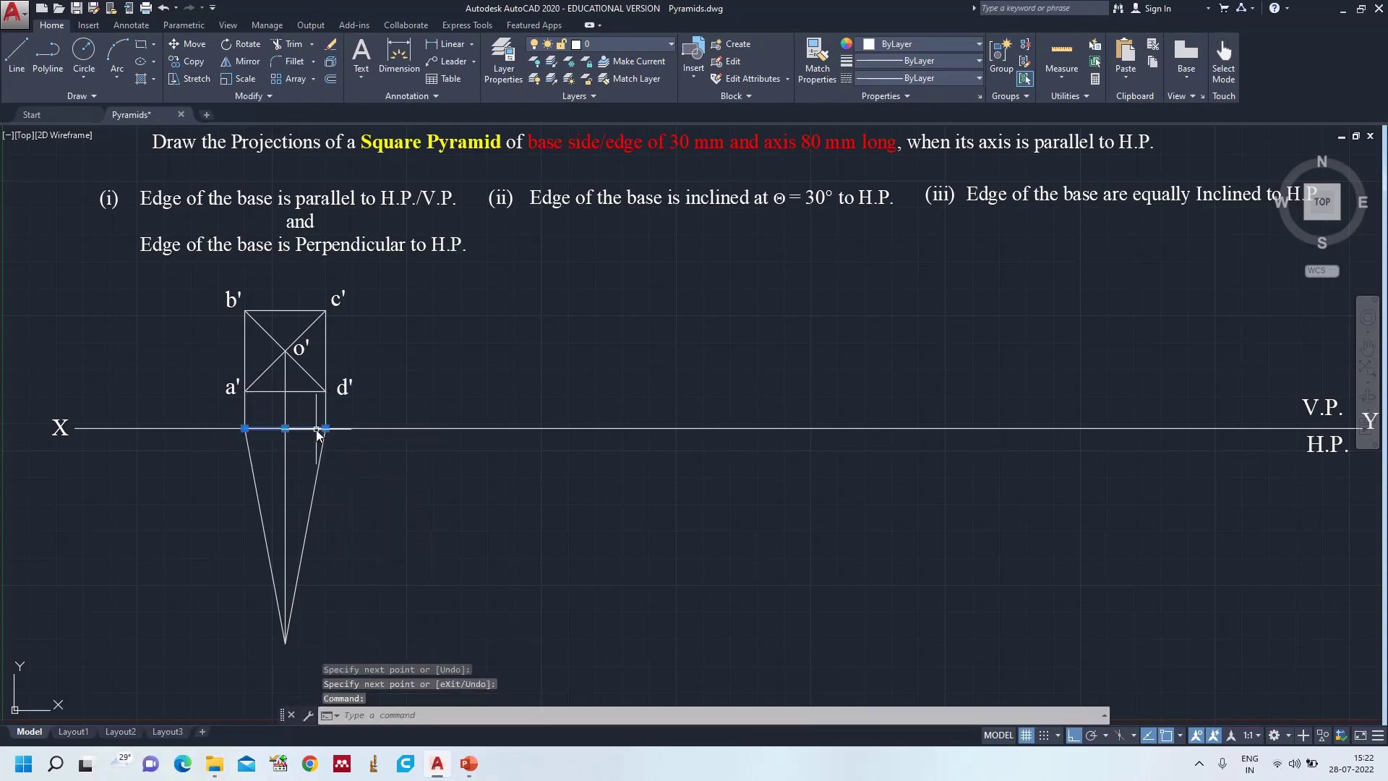
left_click(252, 463)
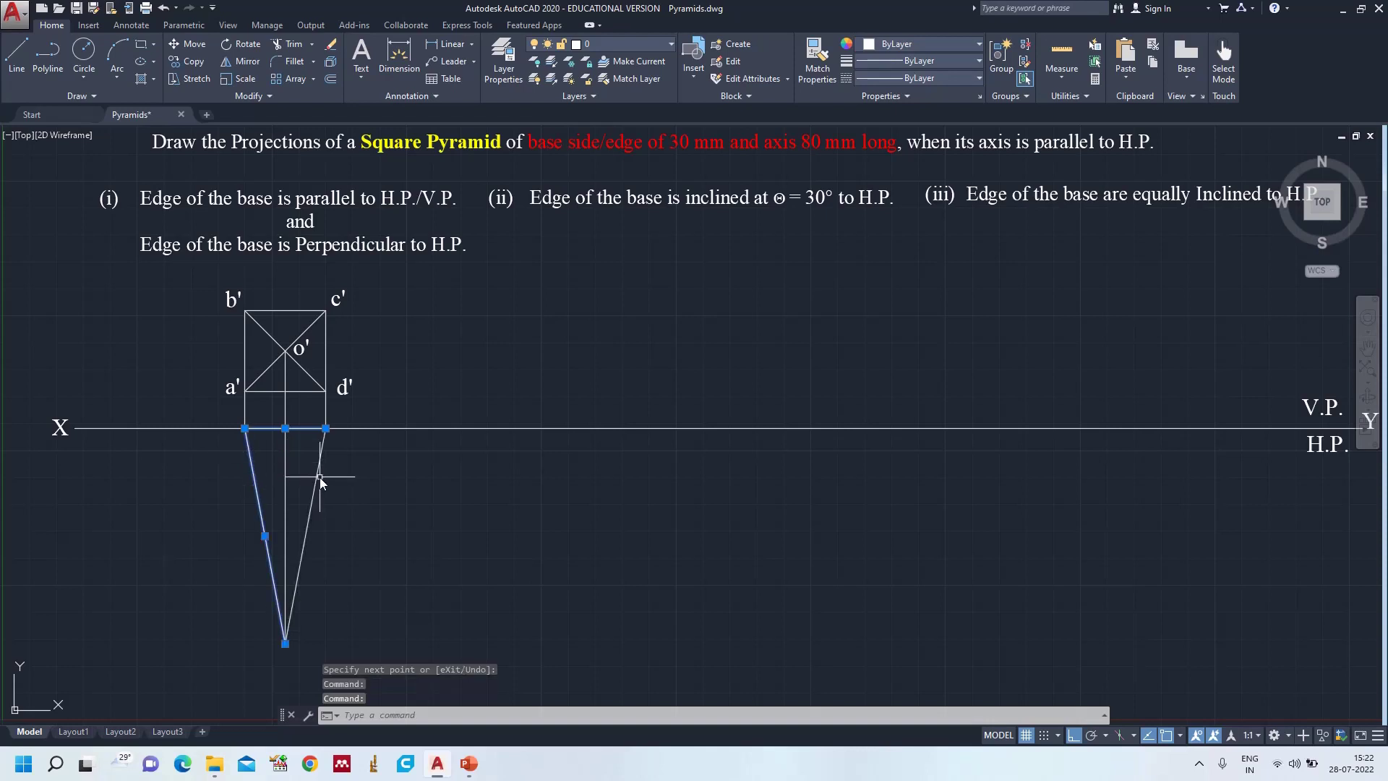
left_click(316, 482)
left_click(273, 339)
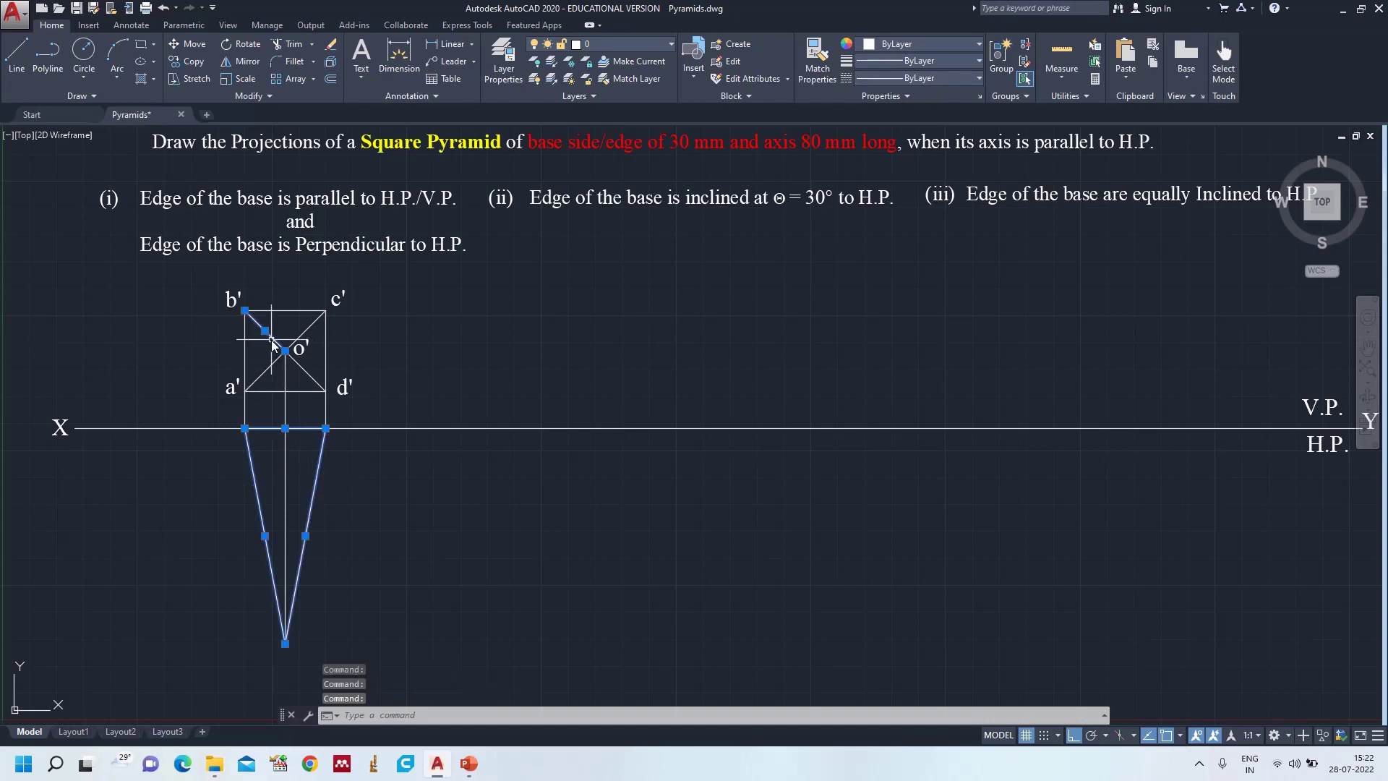
left_click(284, 311)
left_click(306, 331)
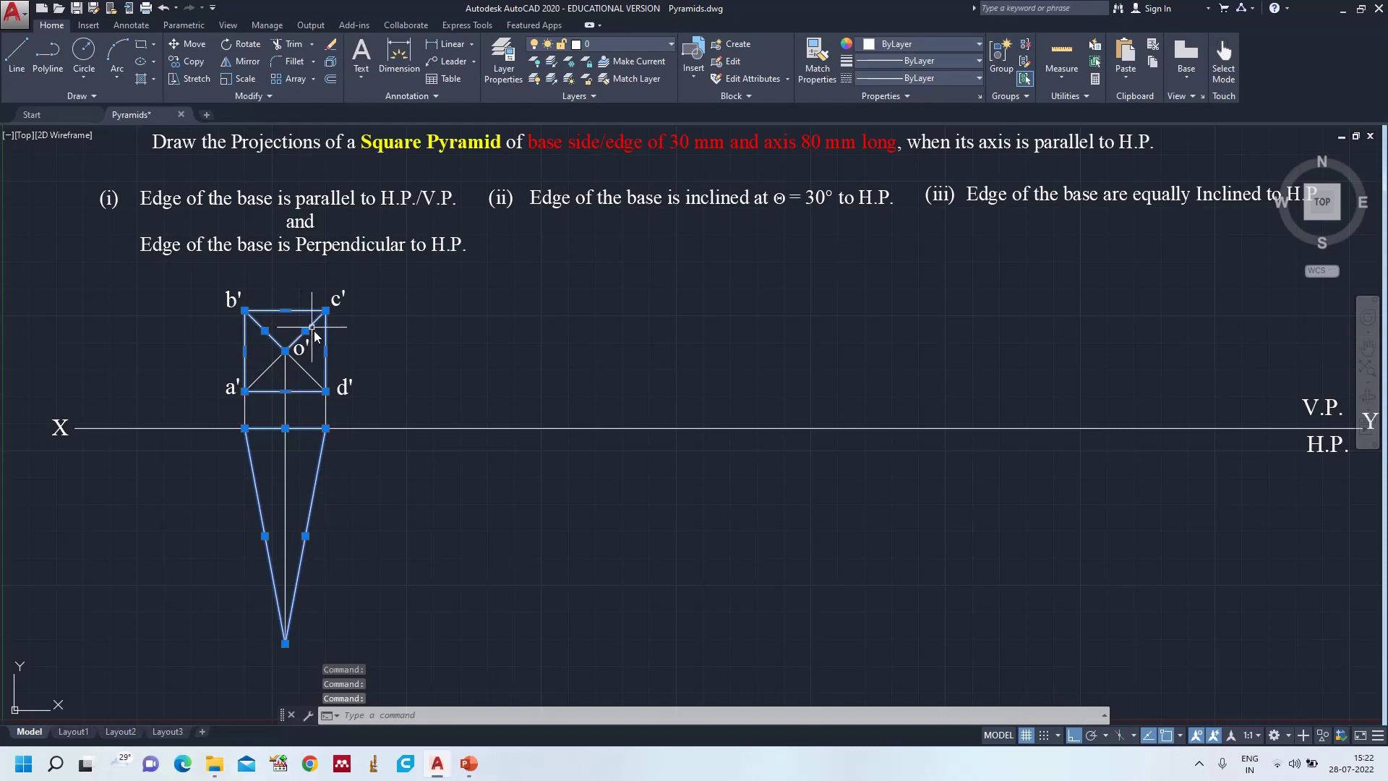
left_click(313, 378)
left_click(267, 370)
left_click(879, 59)
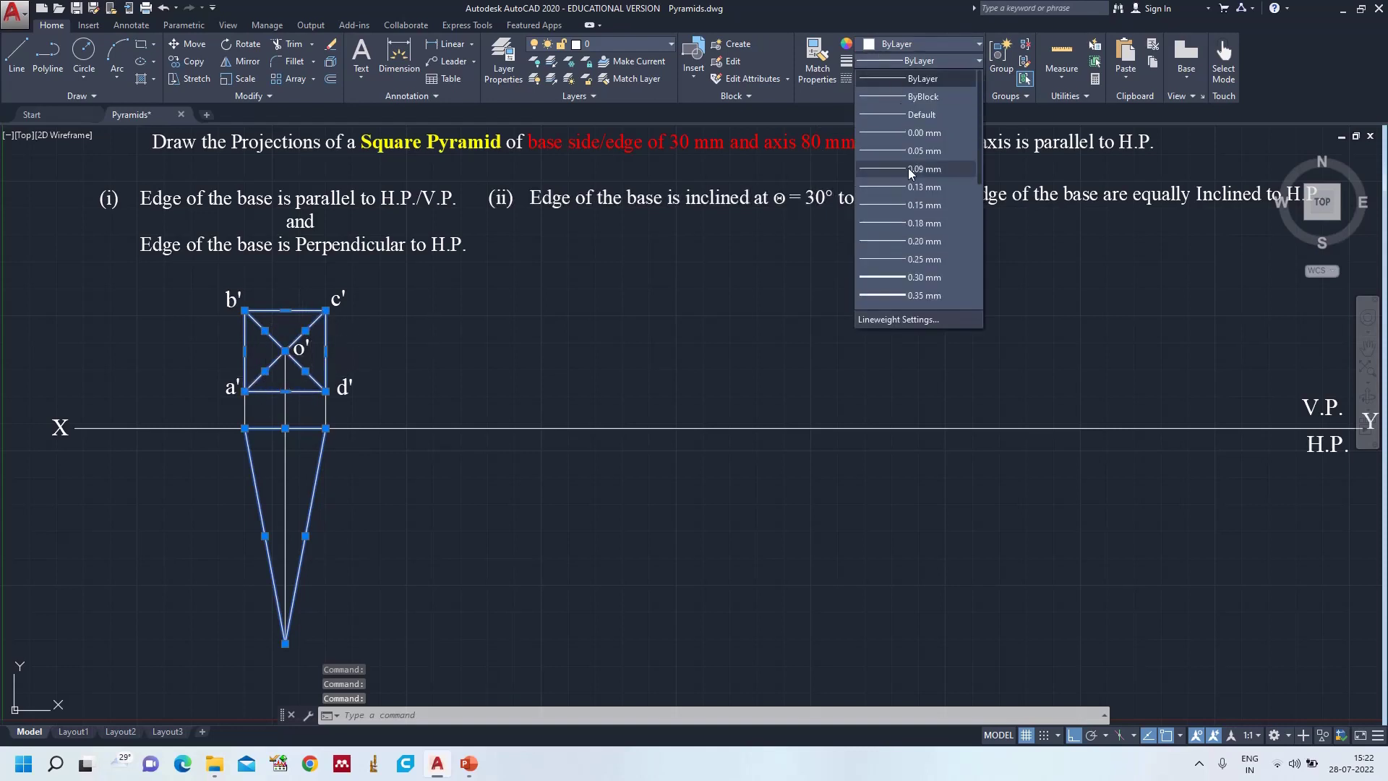
left_click(920, 294)
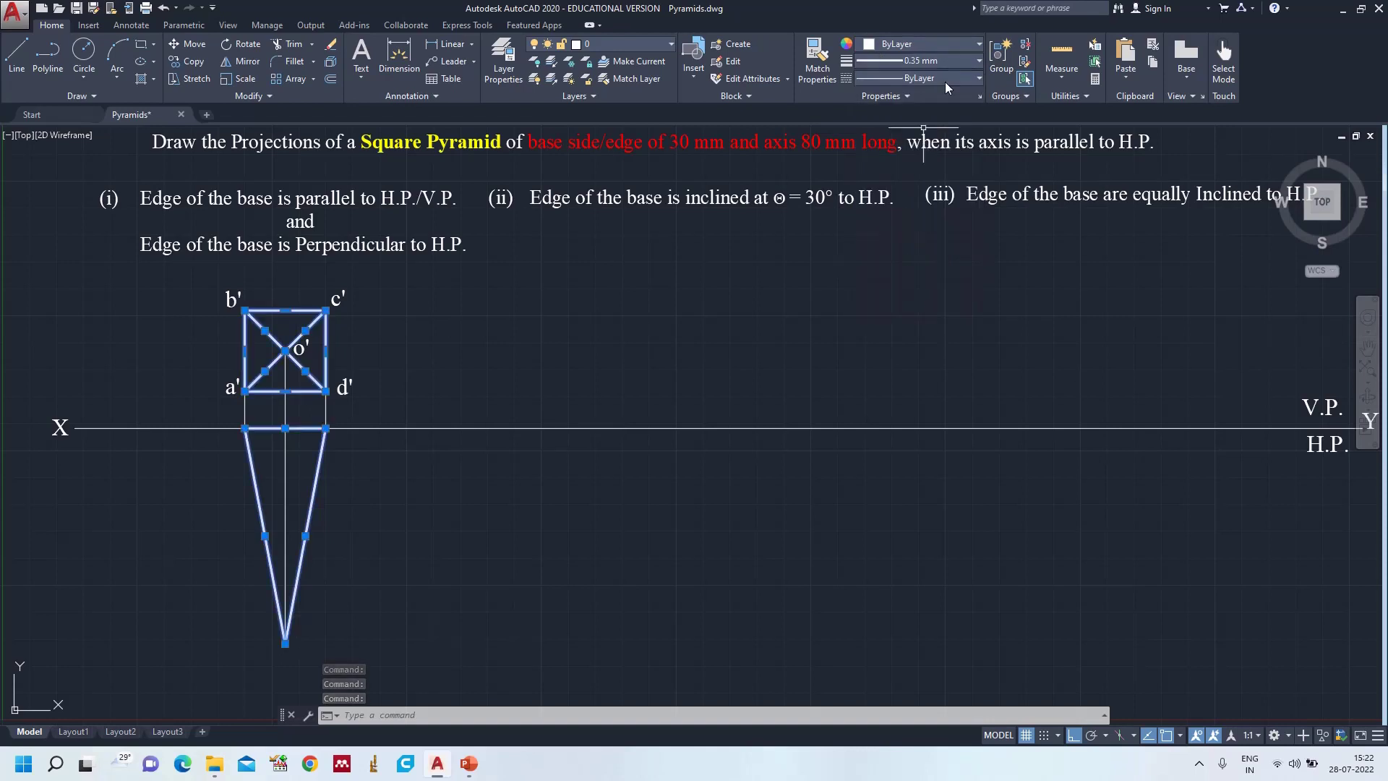
left_click(918, 45)
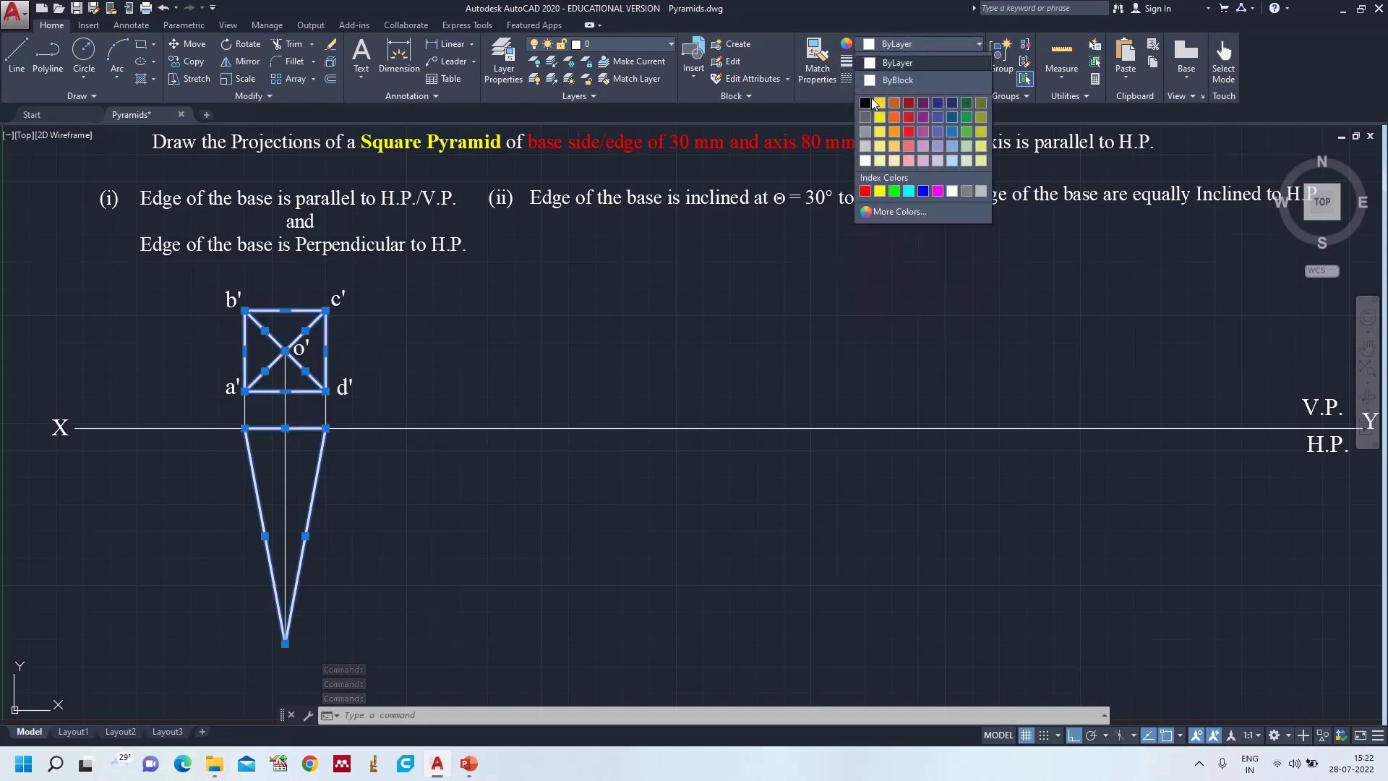
left_click(868, 191)
key("Escape")
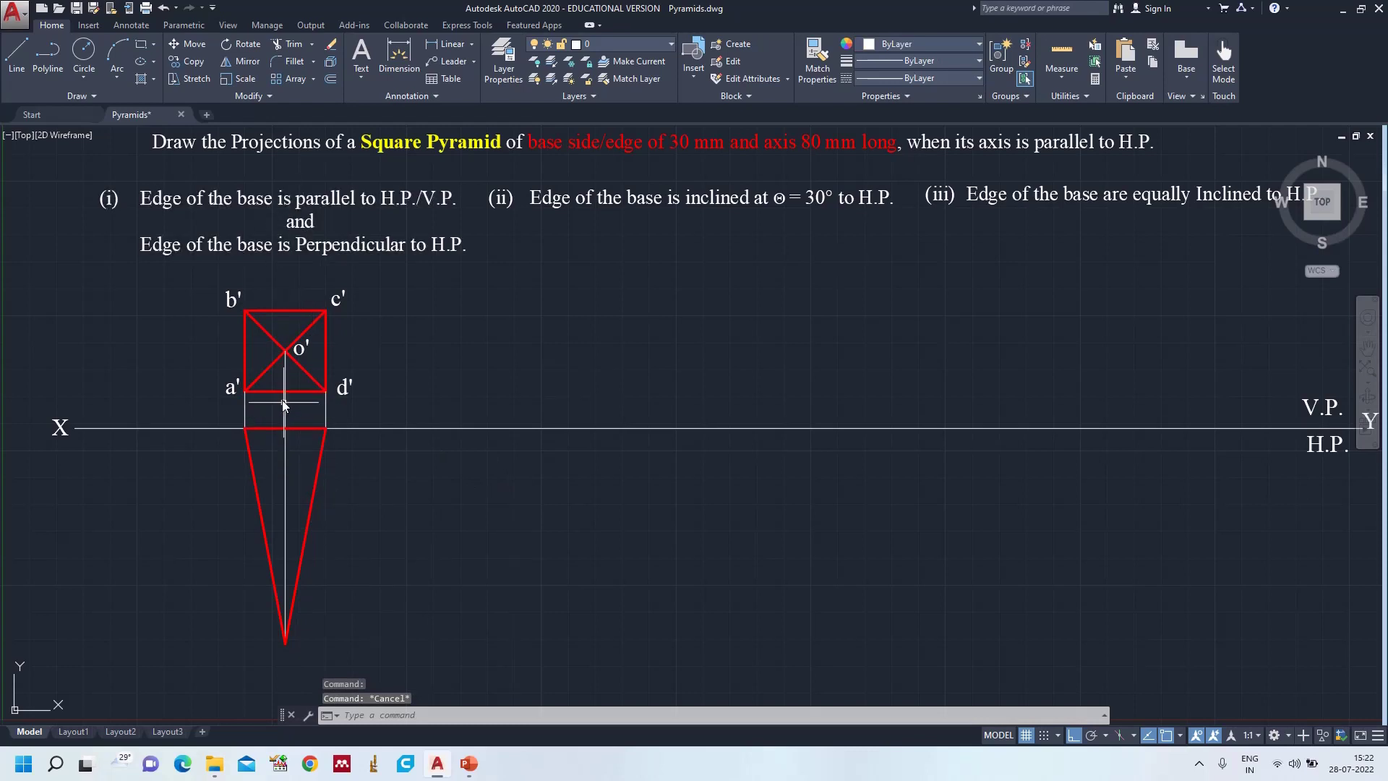
- Give the axis line of the top view the CENTER2 linetype and red colour
left_click(285, 449)
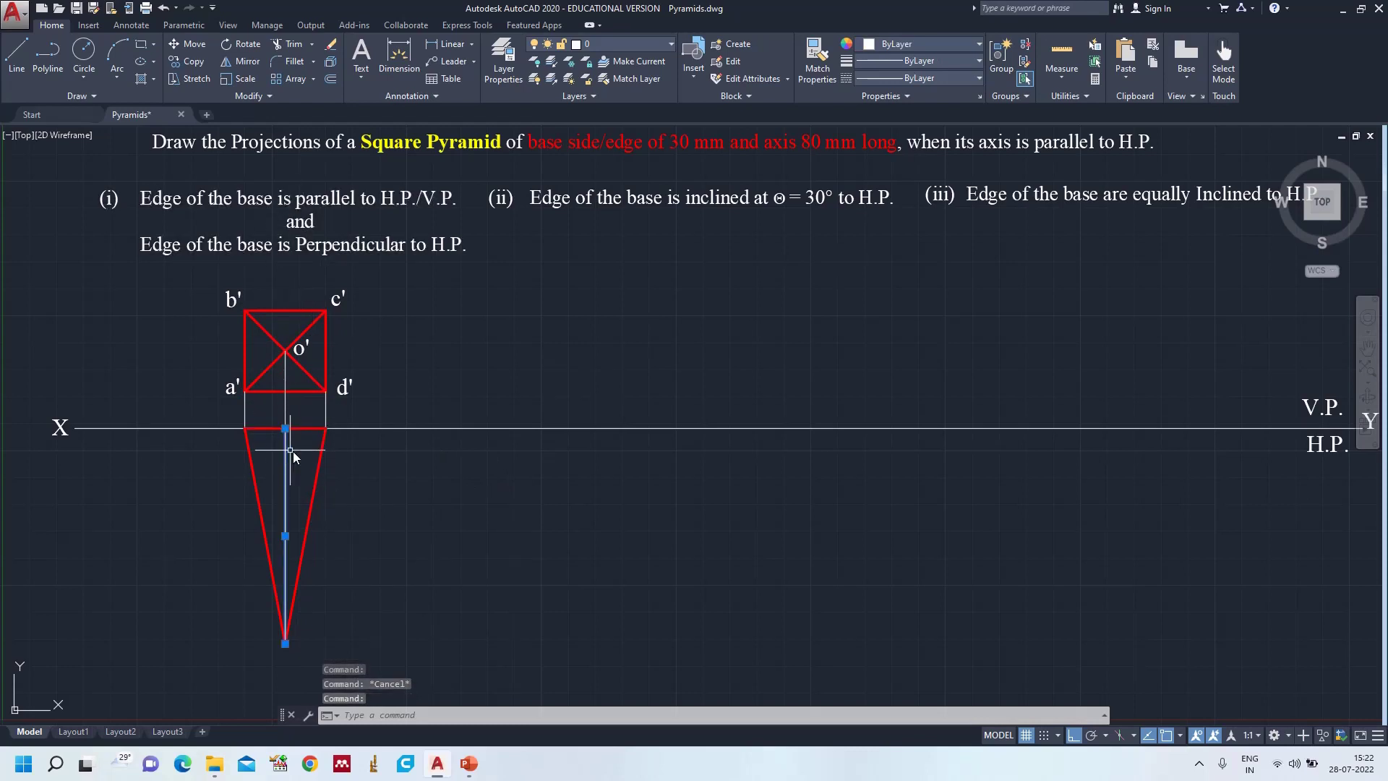
left_click(917, 80)
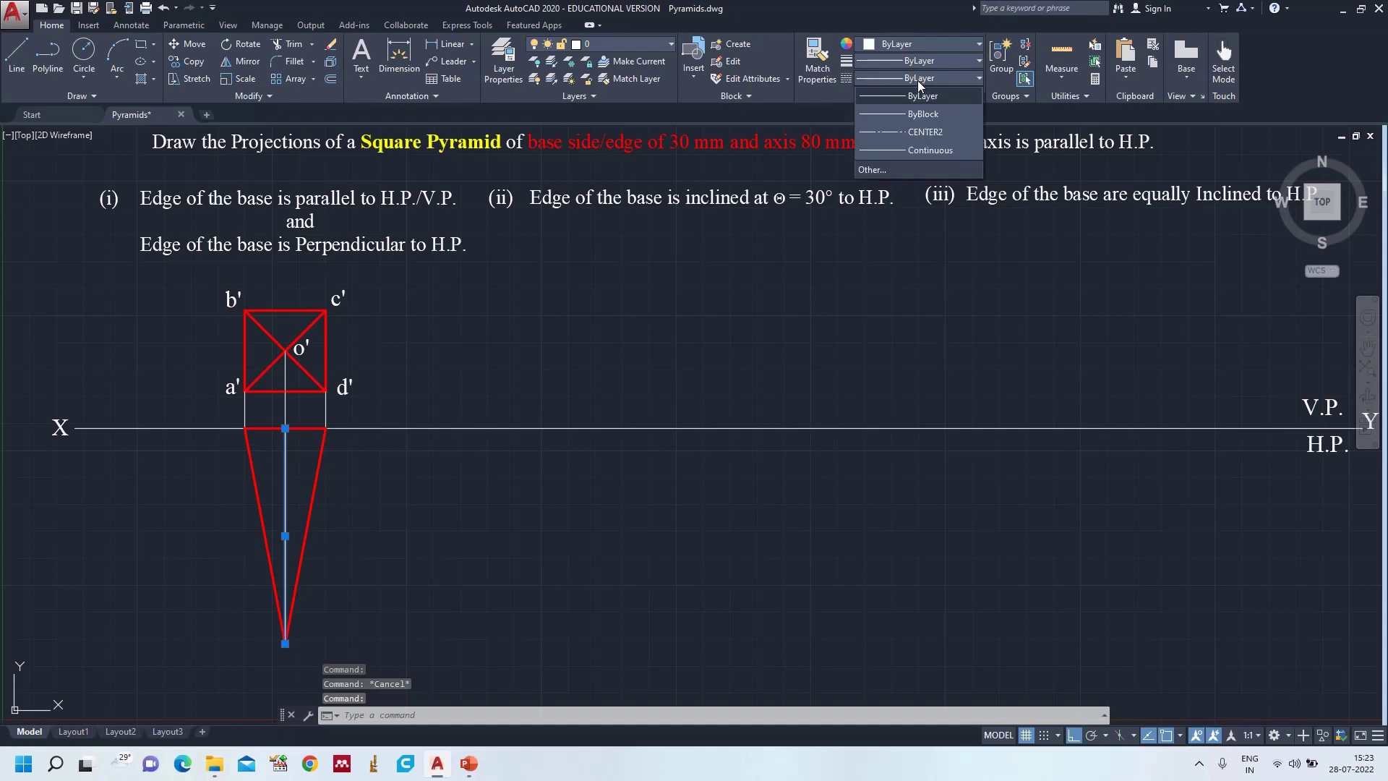
left_click(921, 133)
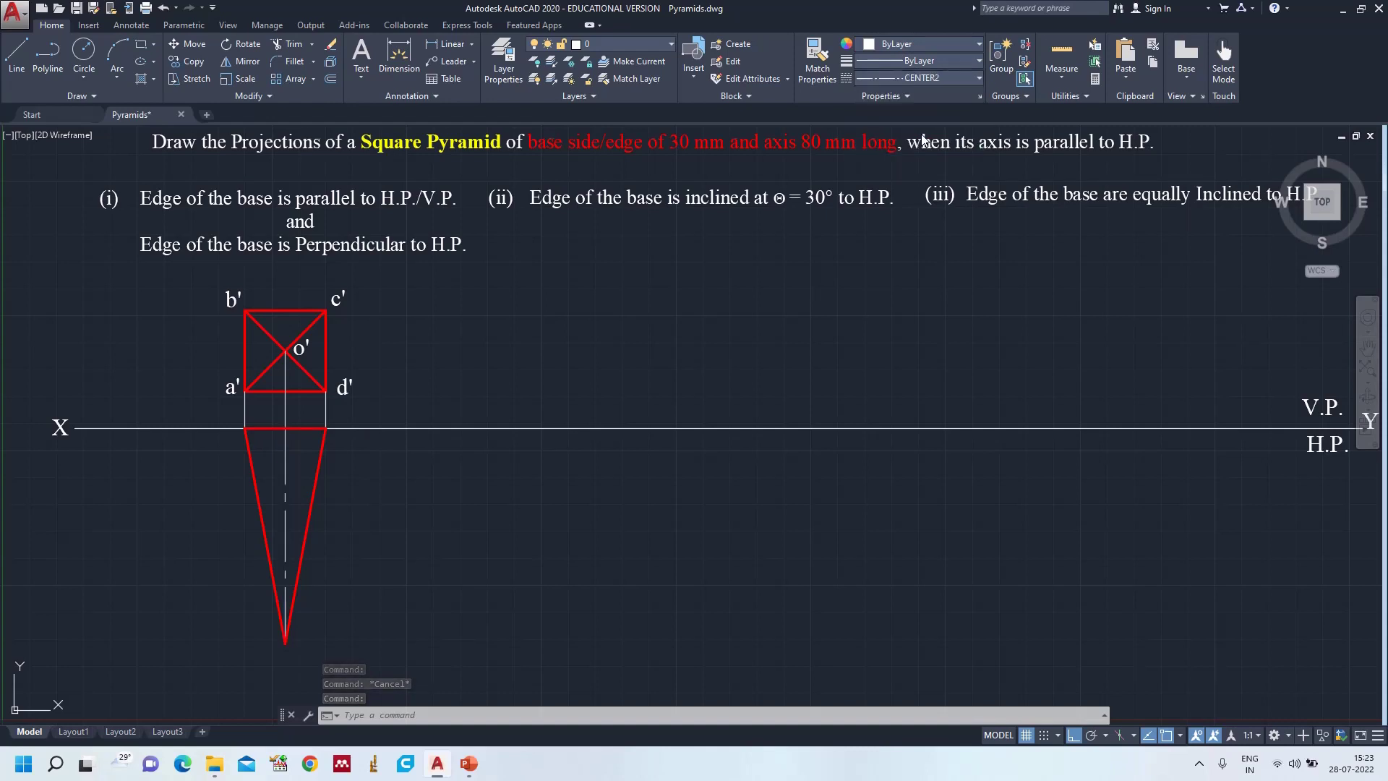
left_click(927, 42)
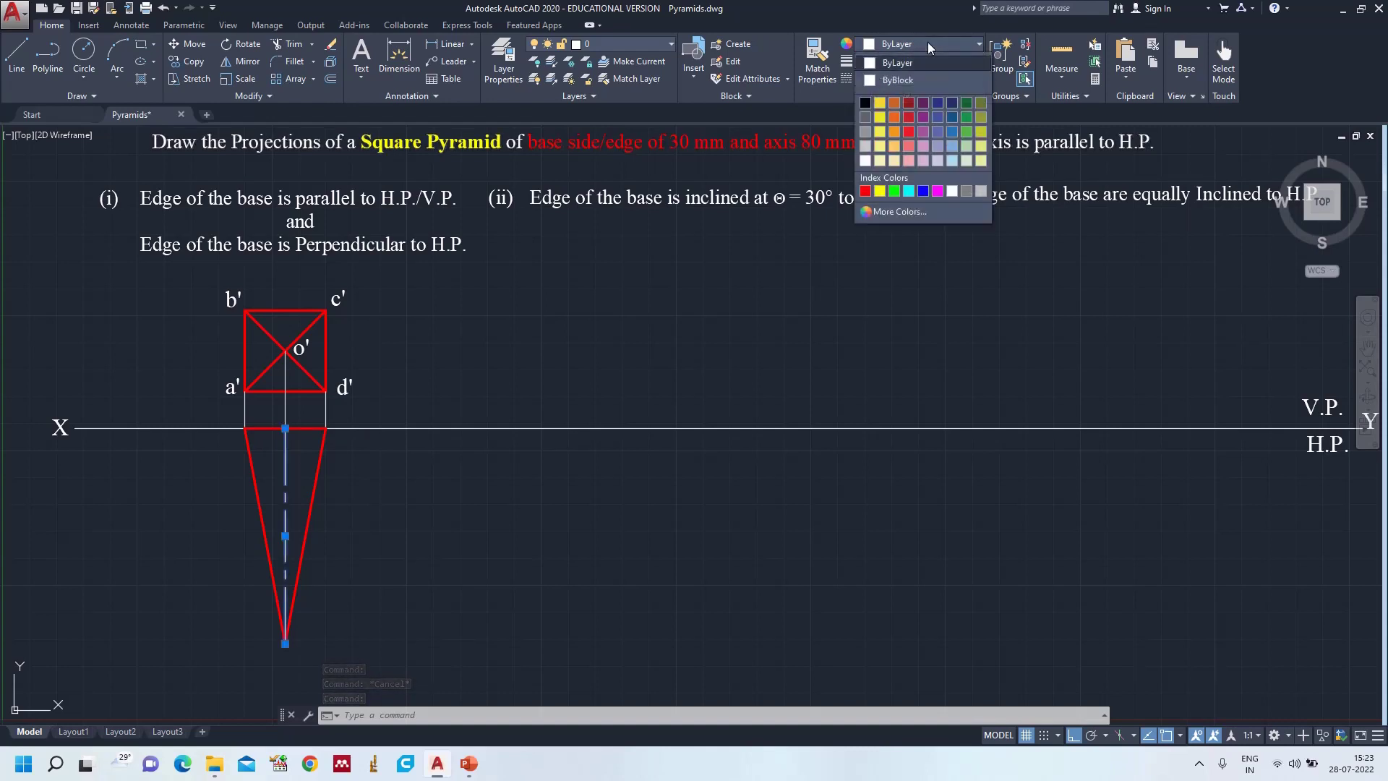
left_click(865, 191)
key("Escape")
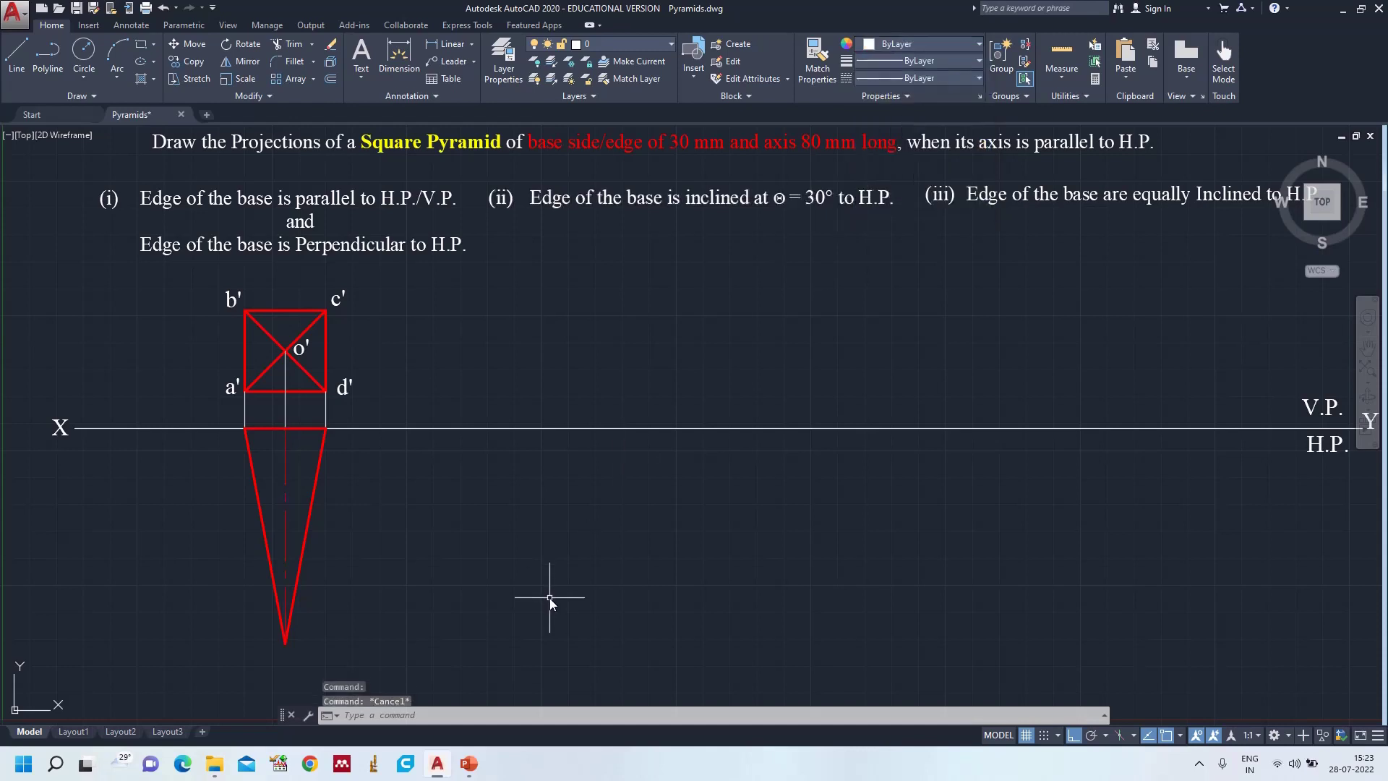
- Label the top view's base corners b(a) and c(d) and its apex o with single-line text at 6 mm height
type("text")
key("Return")
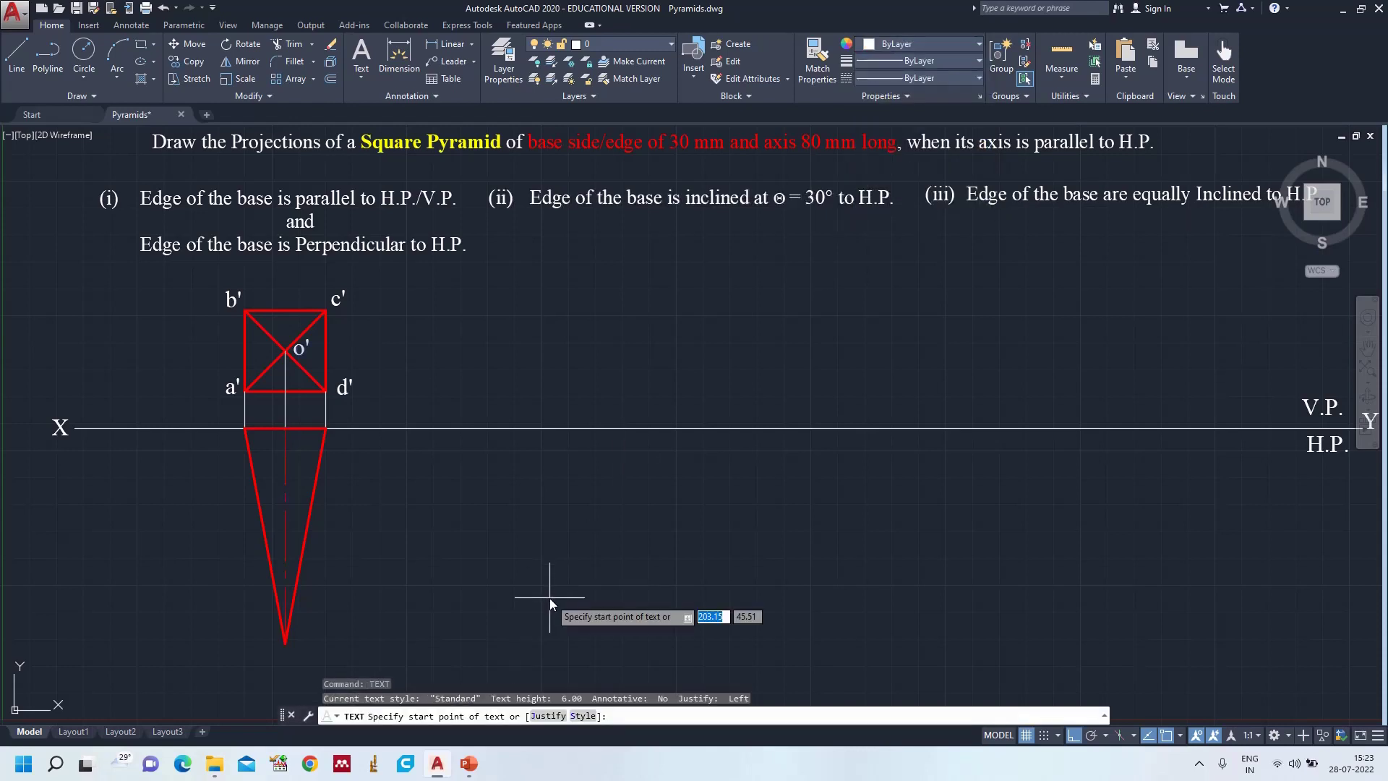
left_click(222, 435)
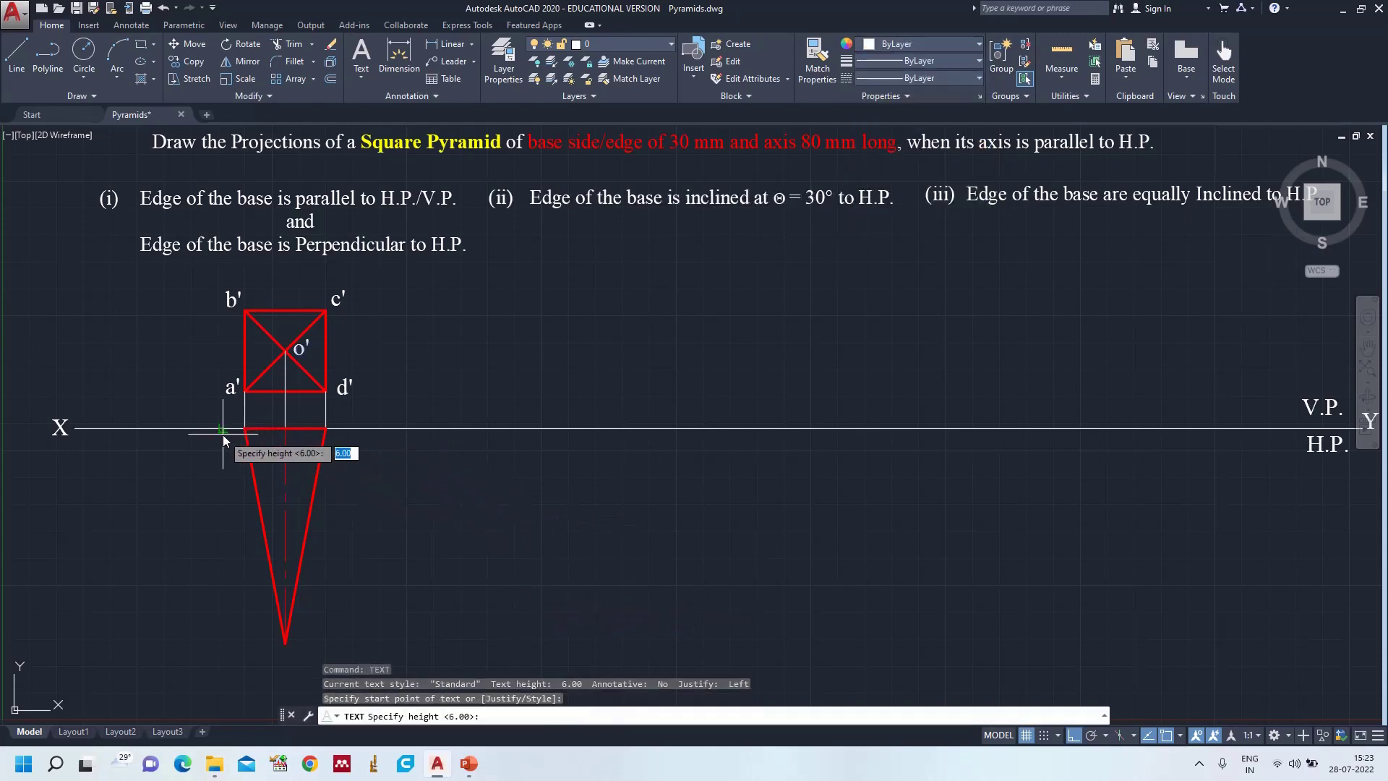
key("Return")
key("Return")
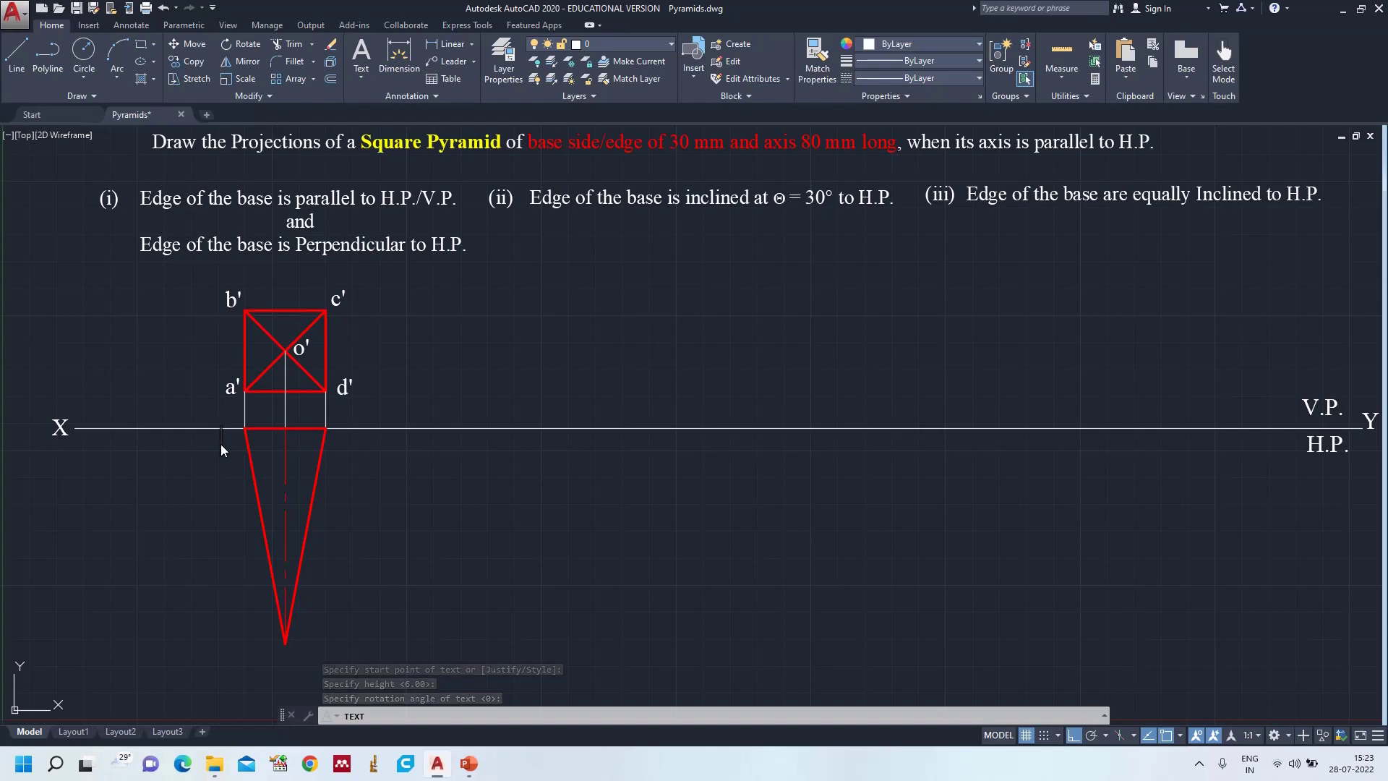
type("b(a")
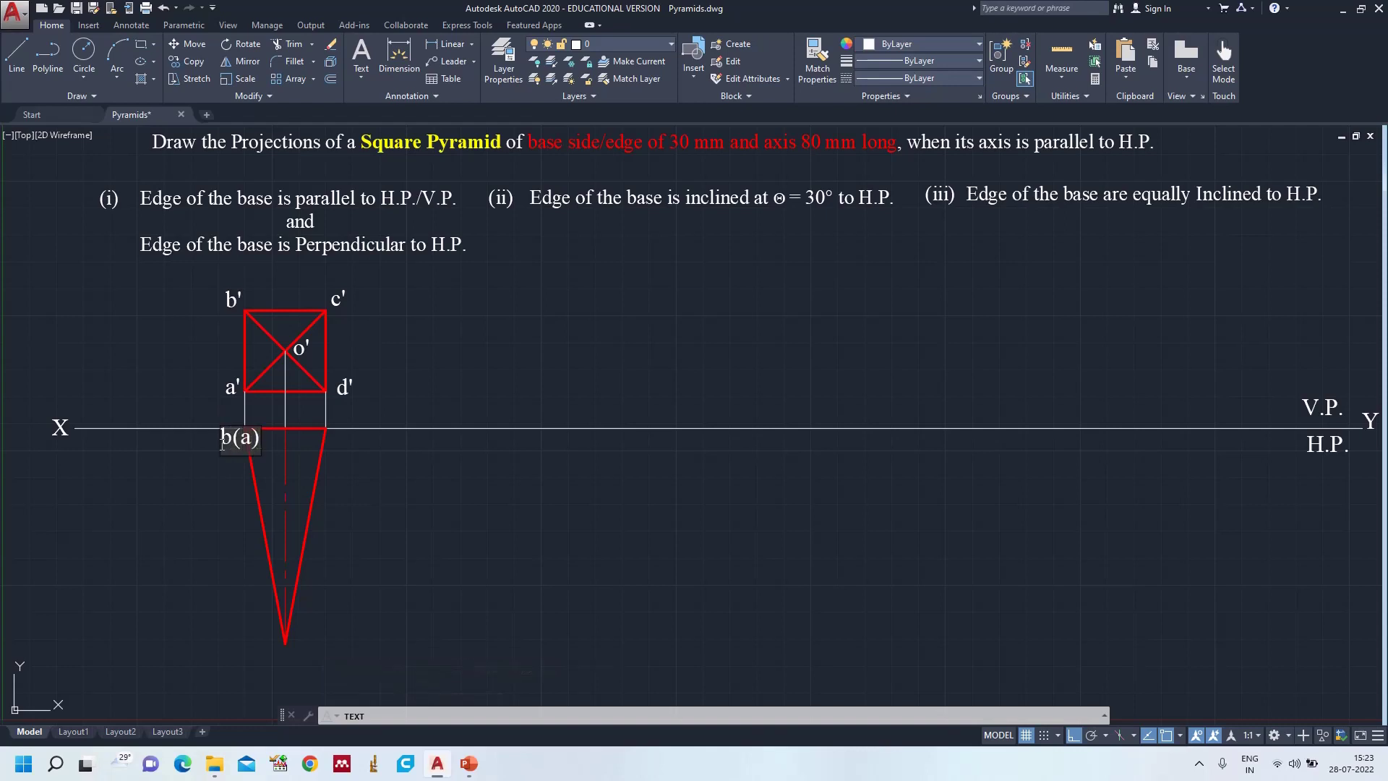
type(")")
left_click(337, 443)
type("c(d")
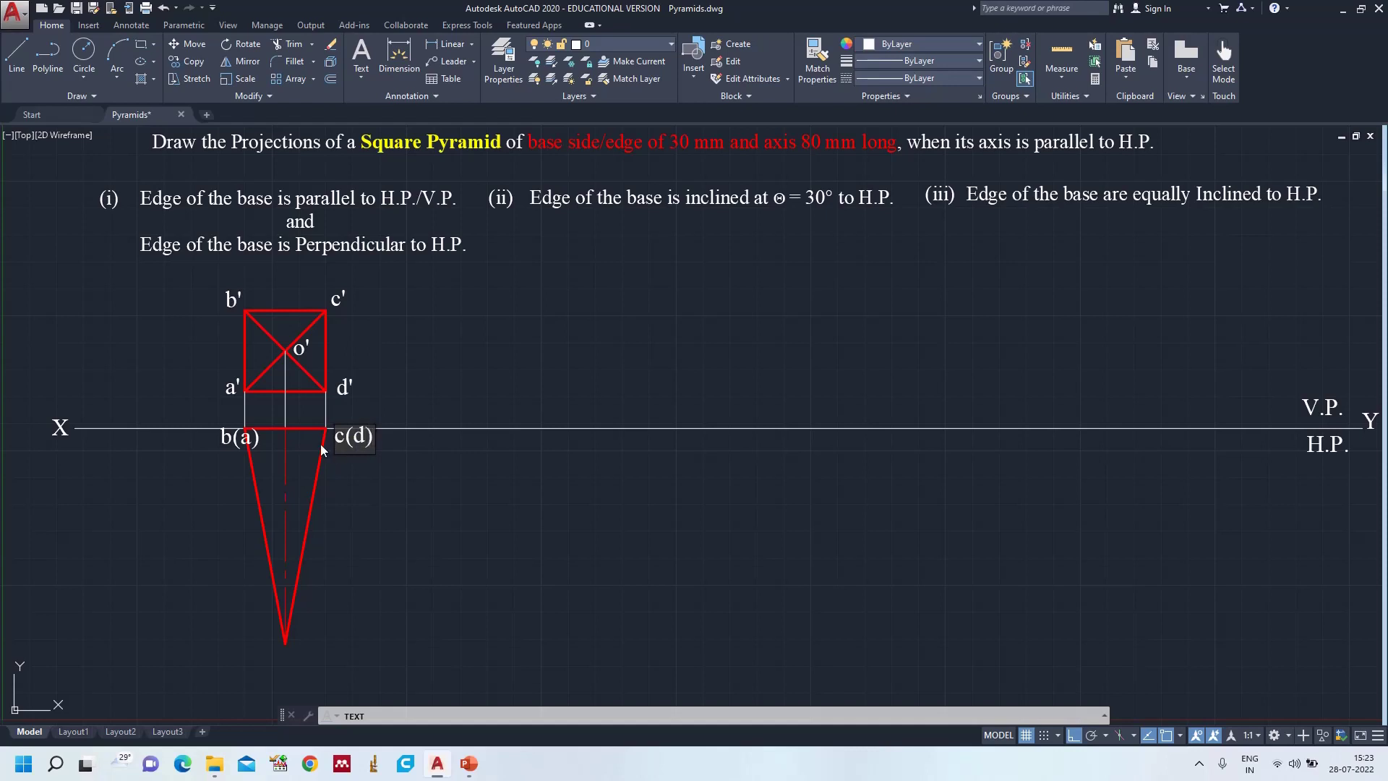
left_click(283, 668)
type("o")
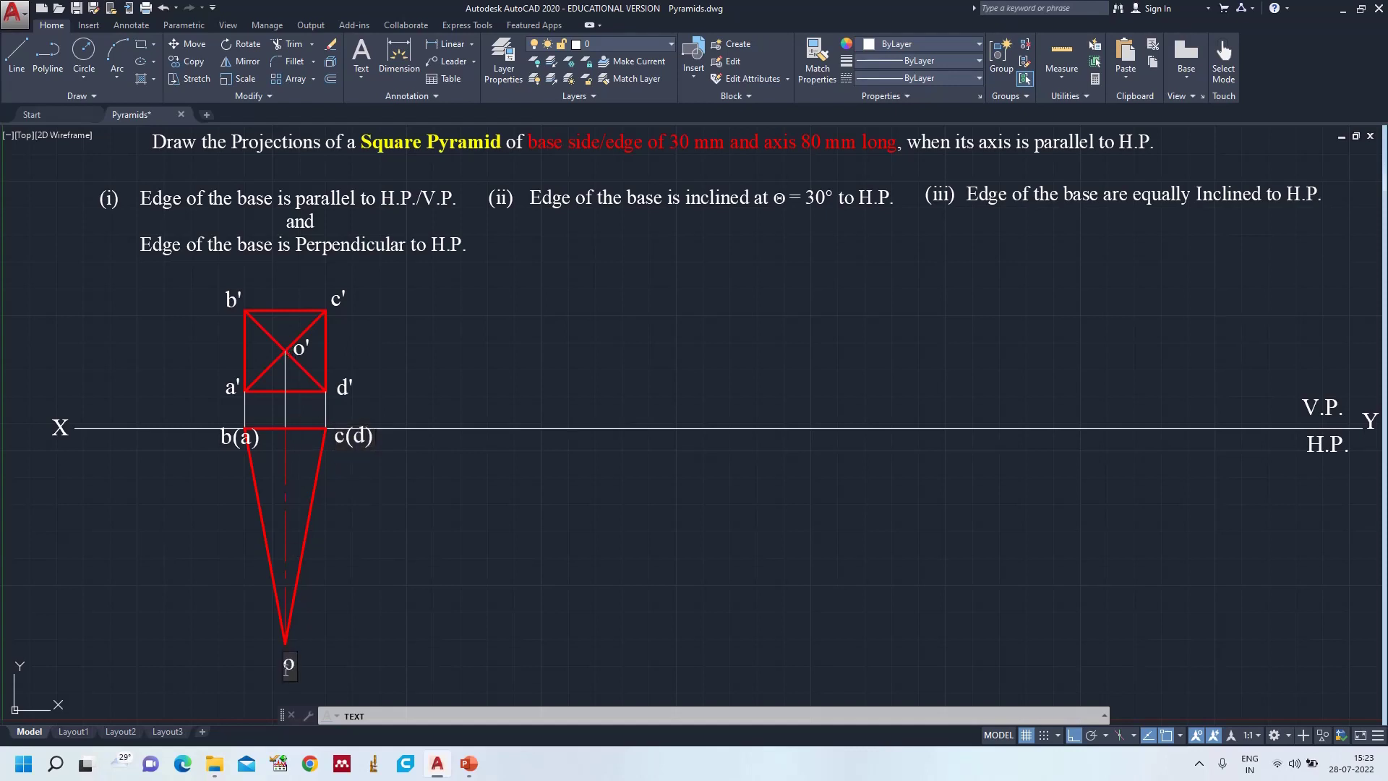
key("Return")
key("Return")
- Check the pyramid slide in PowerPoint, and in AutoCAD add an aligned dimension to base edge a'b' outside the front view
left_click(468, 766)
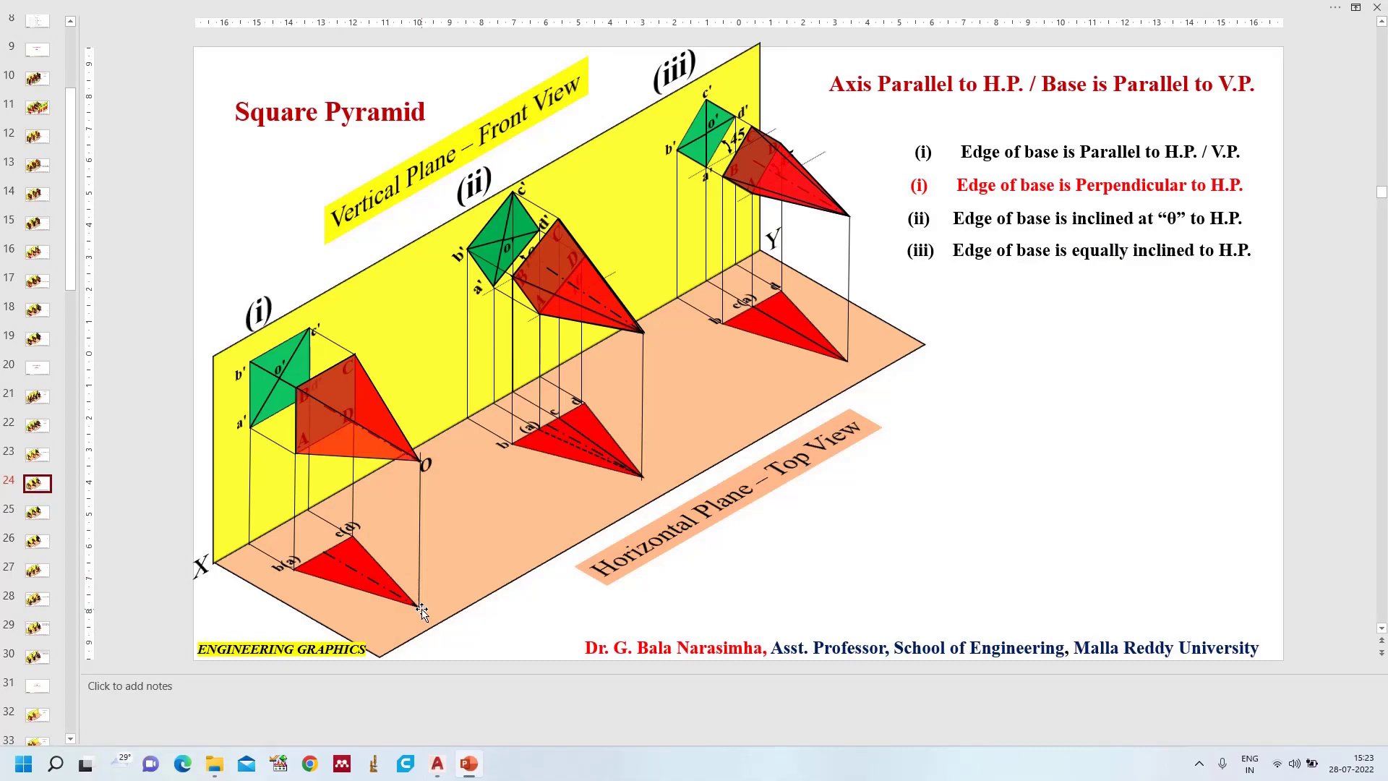
left_click(437, 764)
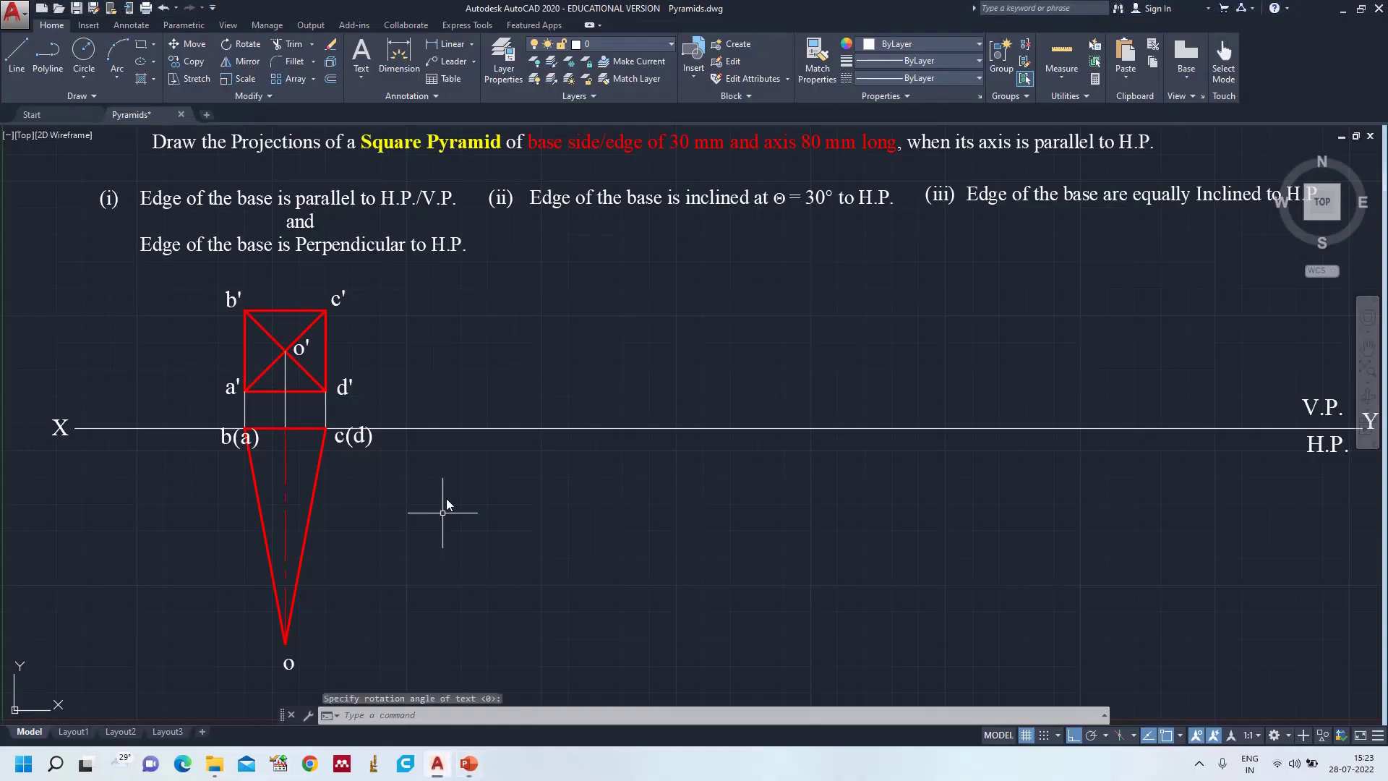
key("Return")
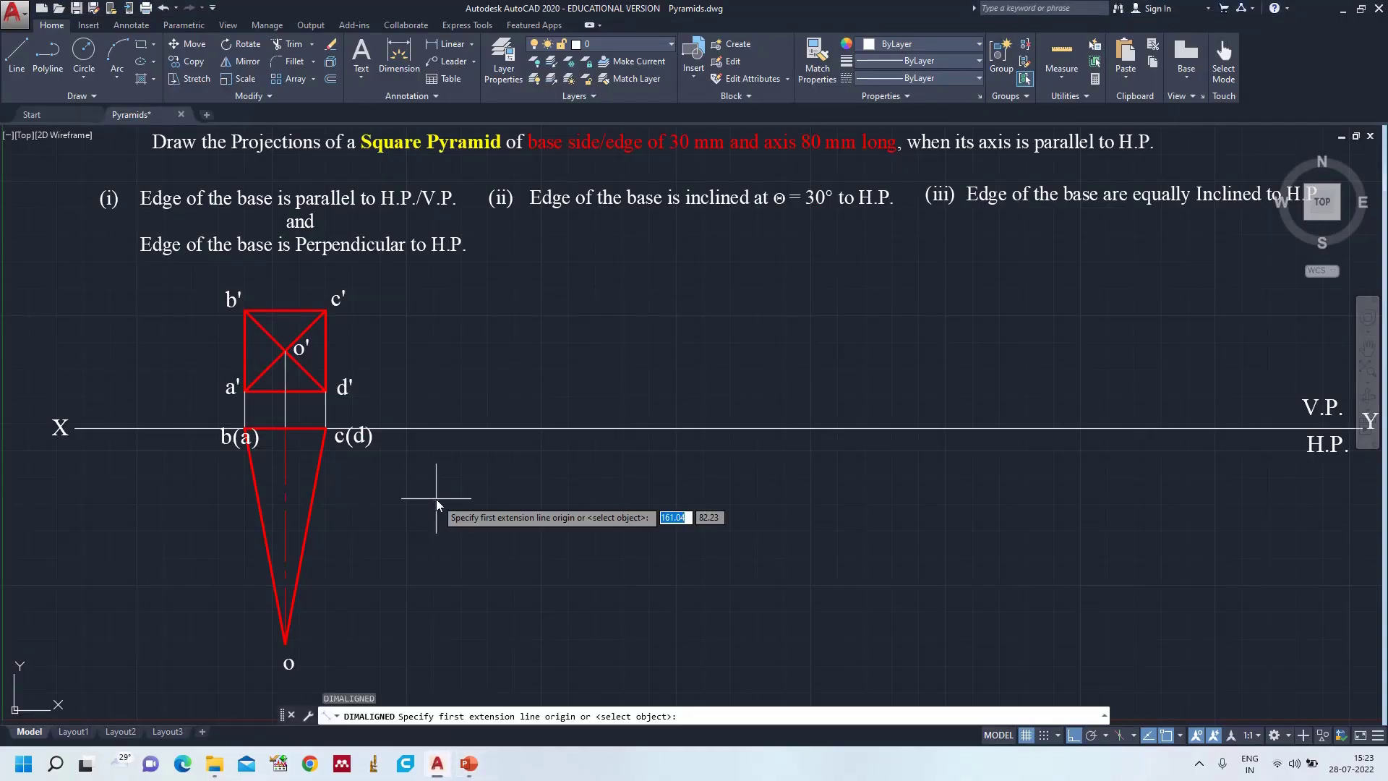
left_click(247, 312)
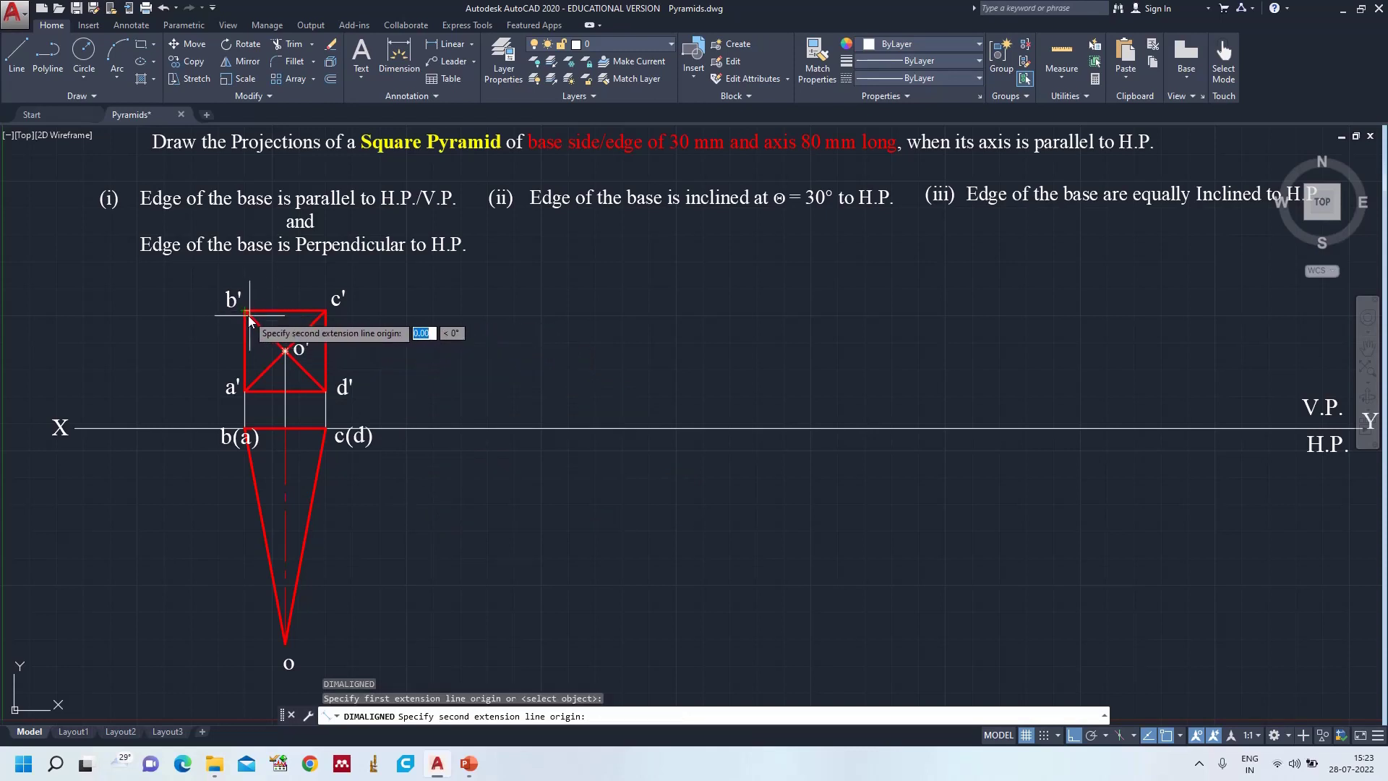
left_click(244, 391)
left_click(195, 377)
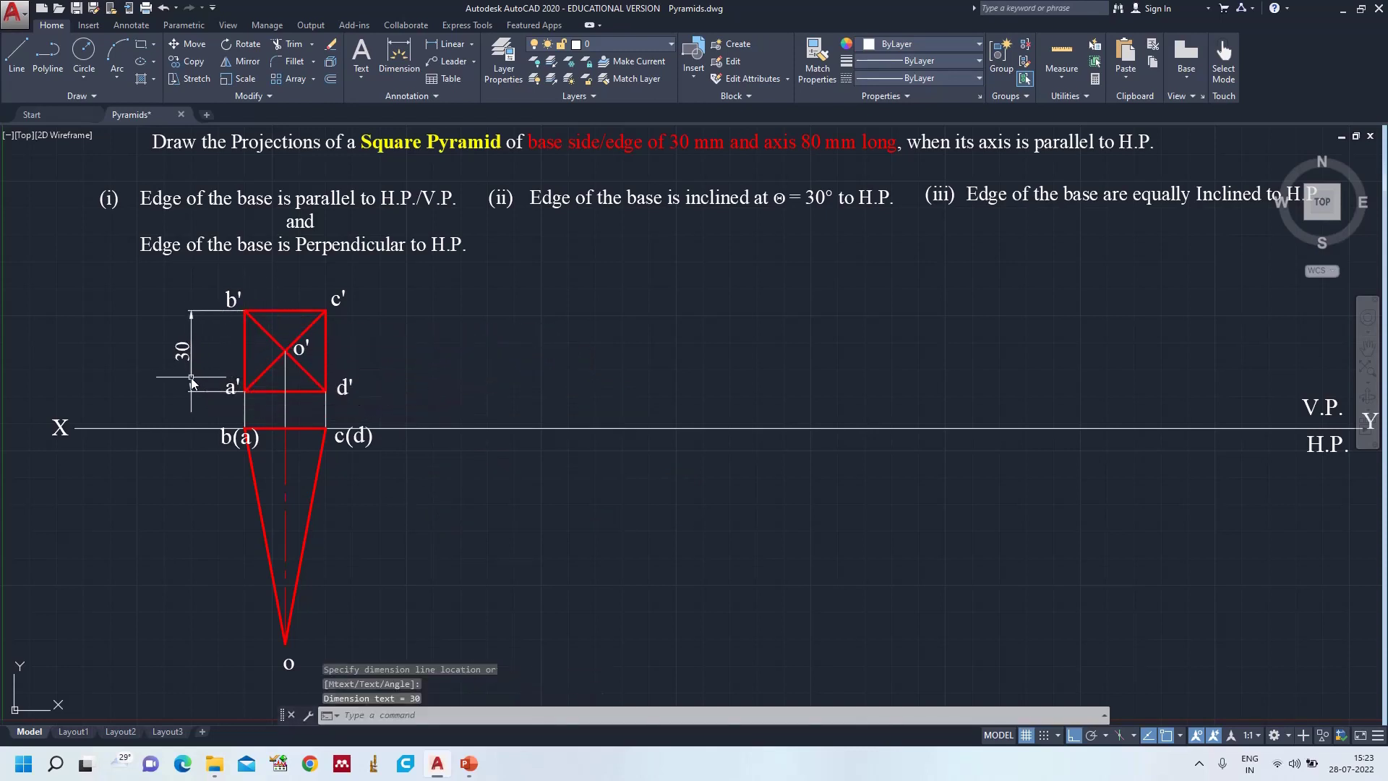
- Add an aligned dimension for the axis length beside the top view, from XY to apex o
key("Return")
left_click(285, 428)
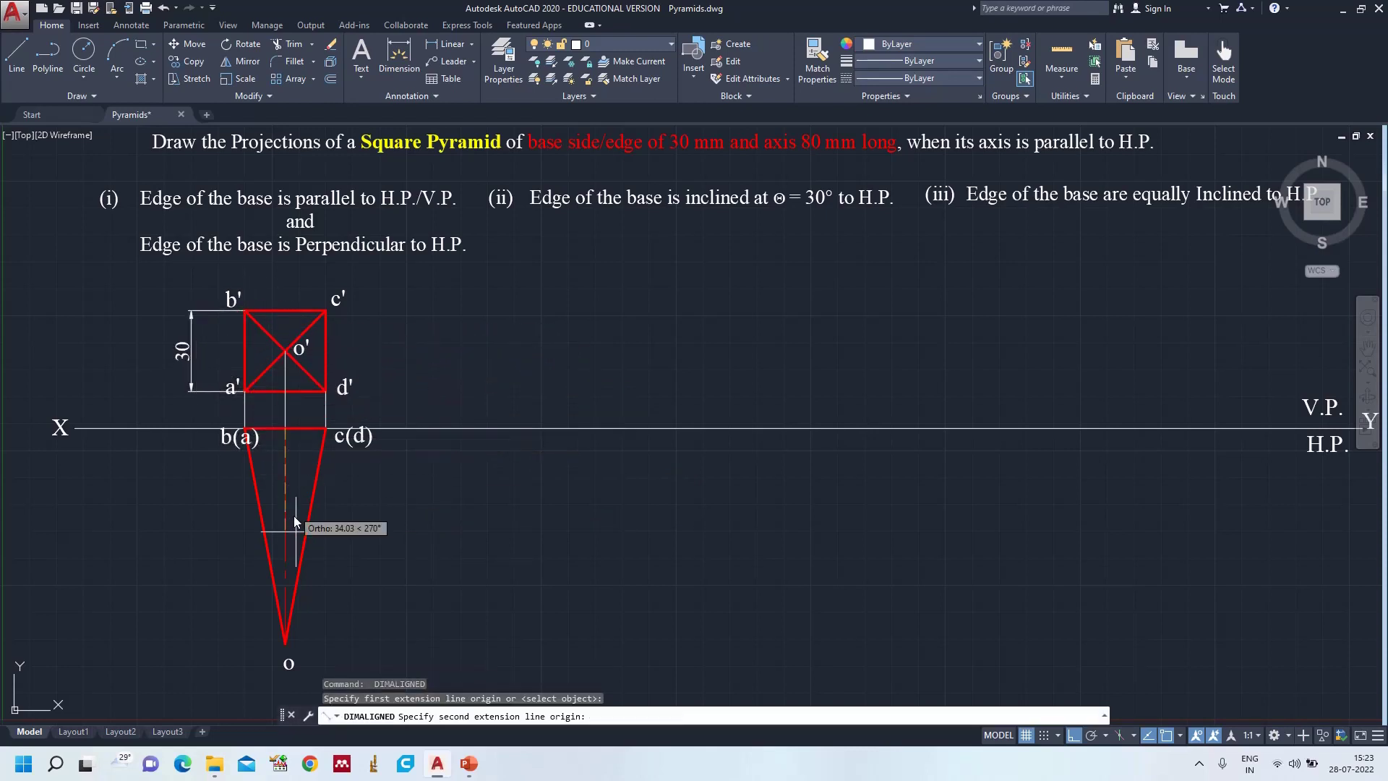
left_click(286, 650)
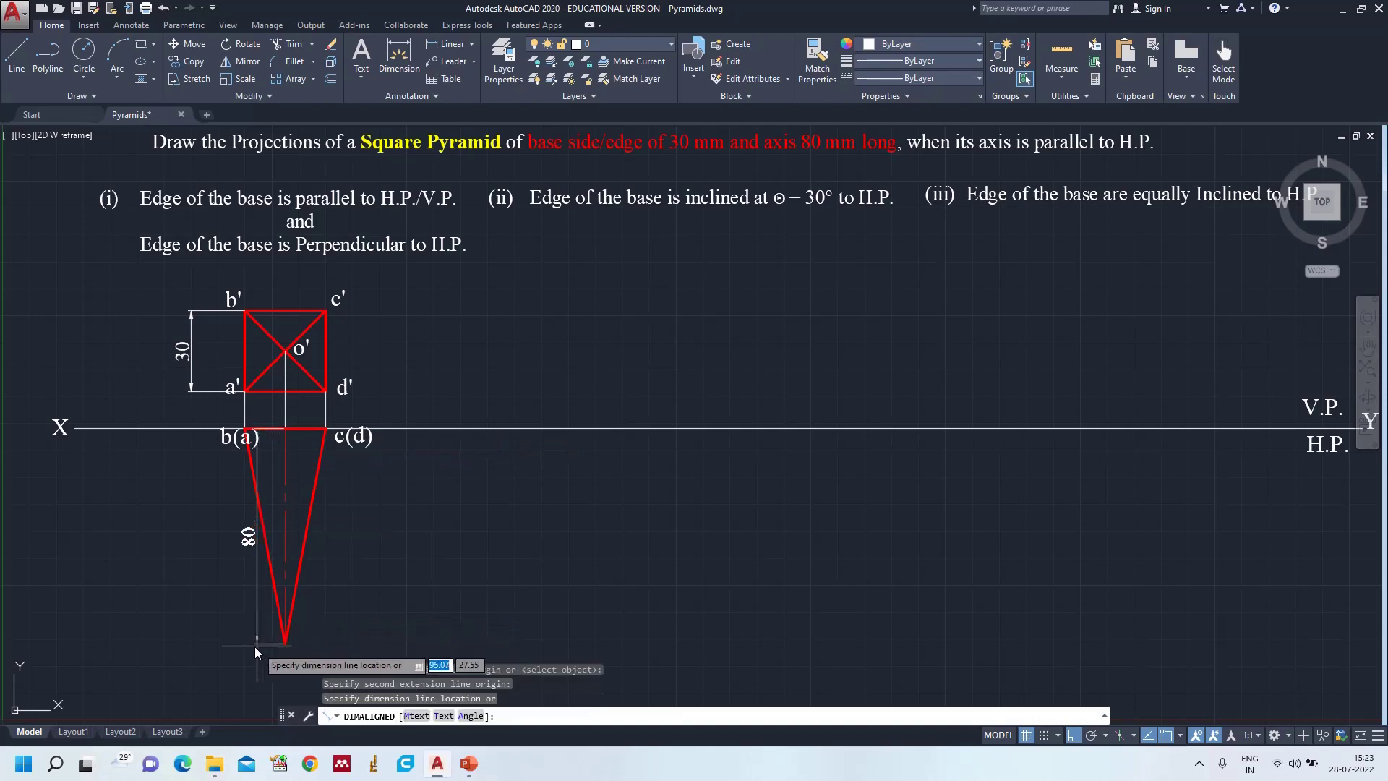
left_click(203, 648)
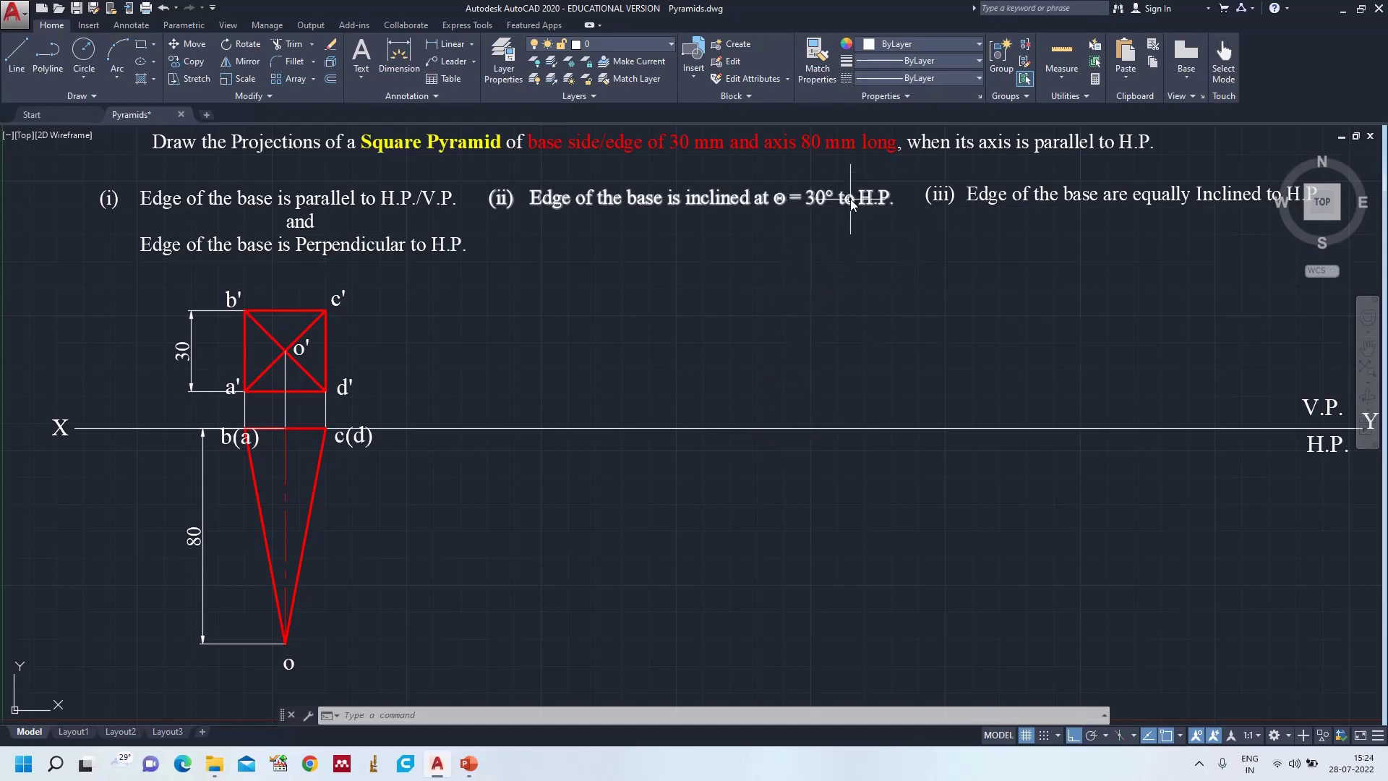
- Check the pyramid slide in PowerPoint, and in AutoCAD rotate the case (ii) copy of the front view 30° about corner a'
left_click(468, 767)
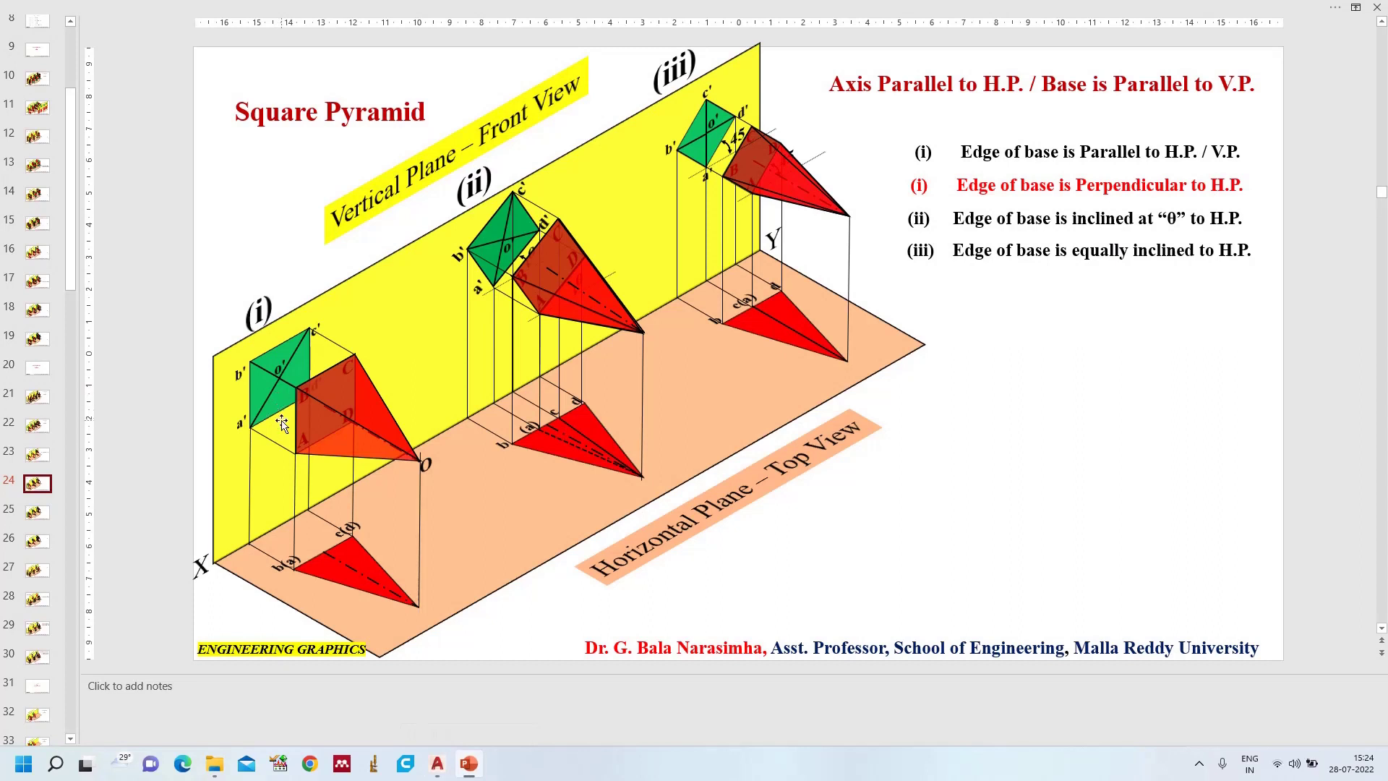
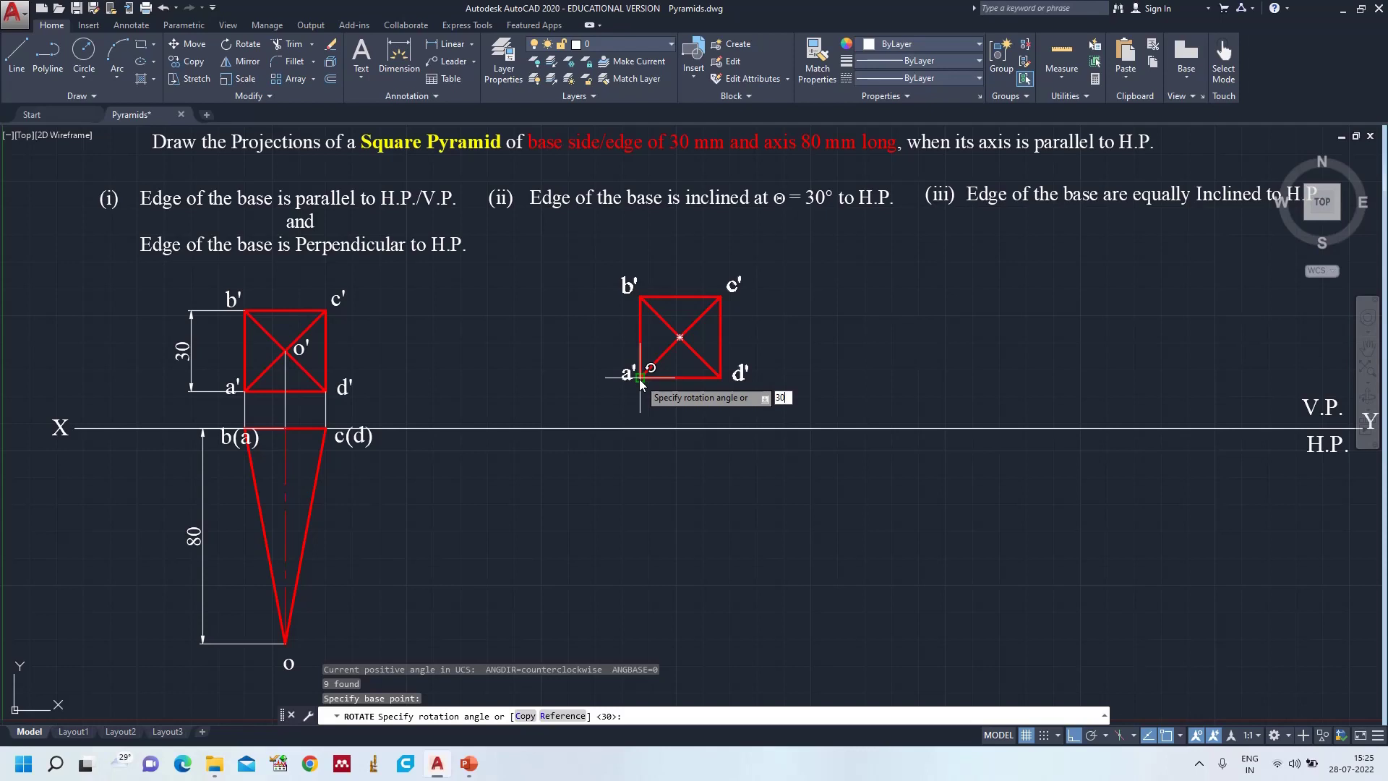
key("Return")
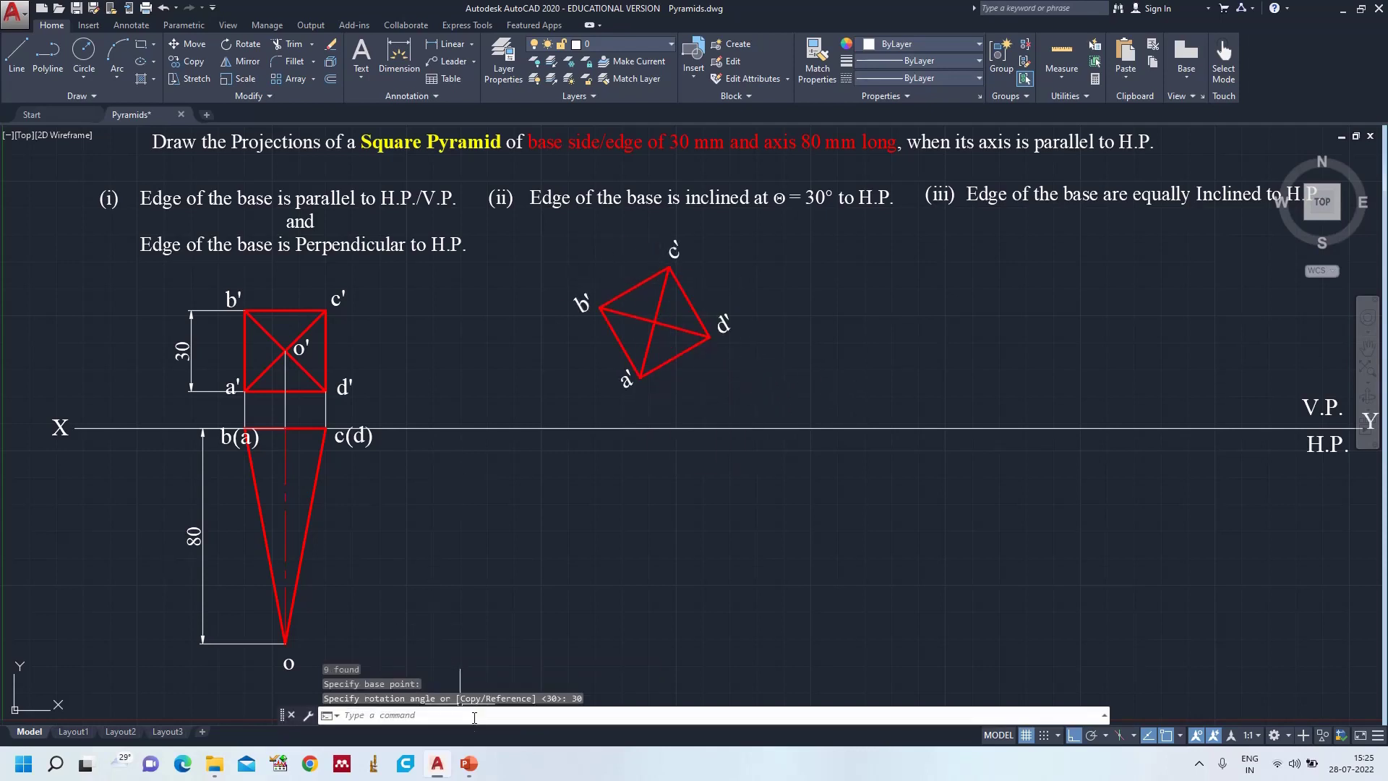
- Check the pyramid slide in PowerPoint, and in AutoCAD draw vertical projectors from the rotated front view's corners b' and a' down to XY
left_click(468, 764)
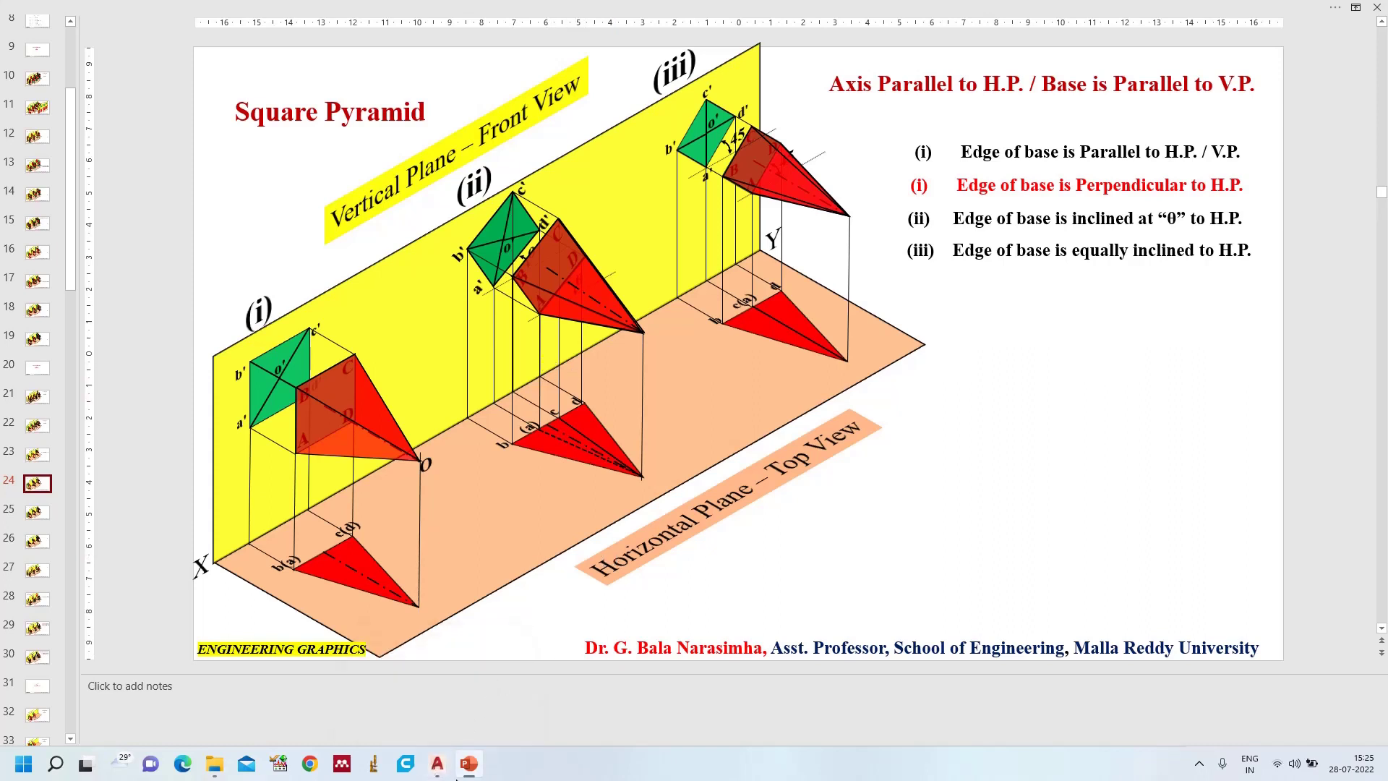
left_click(437, 763)
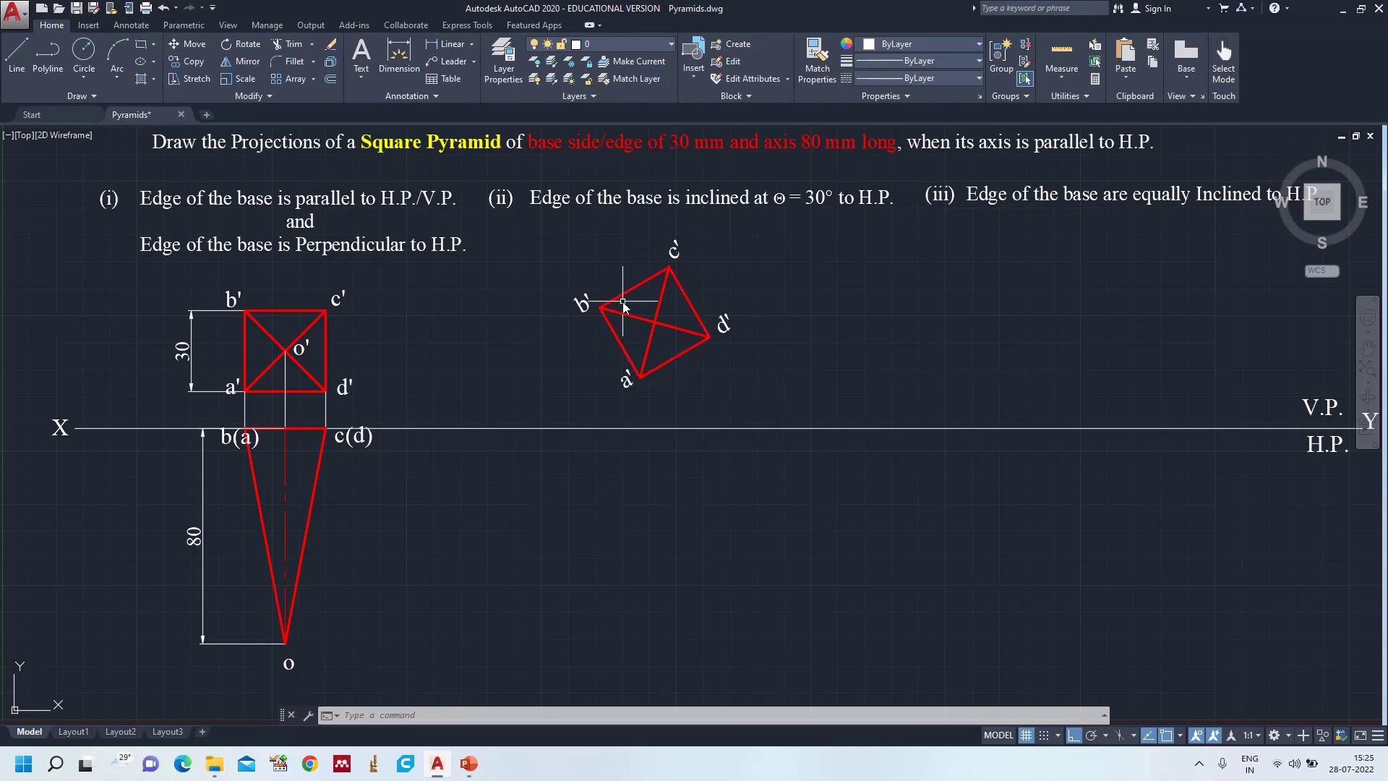
key("Return")
key("Escape")
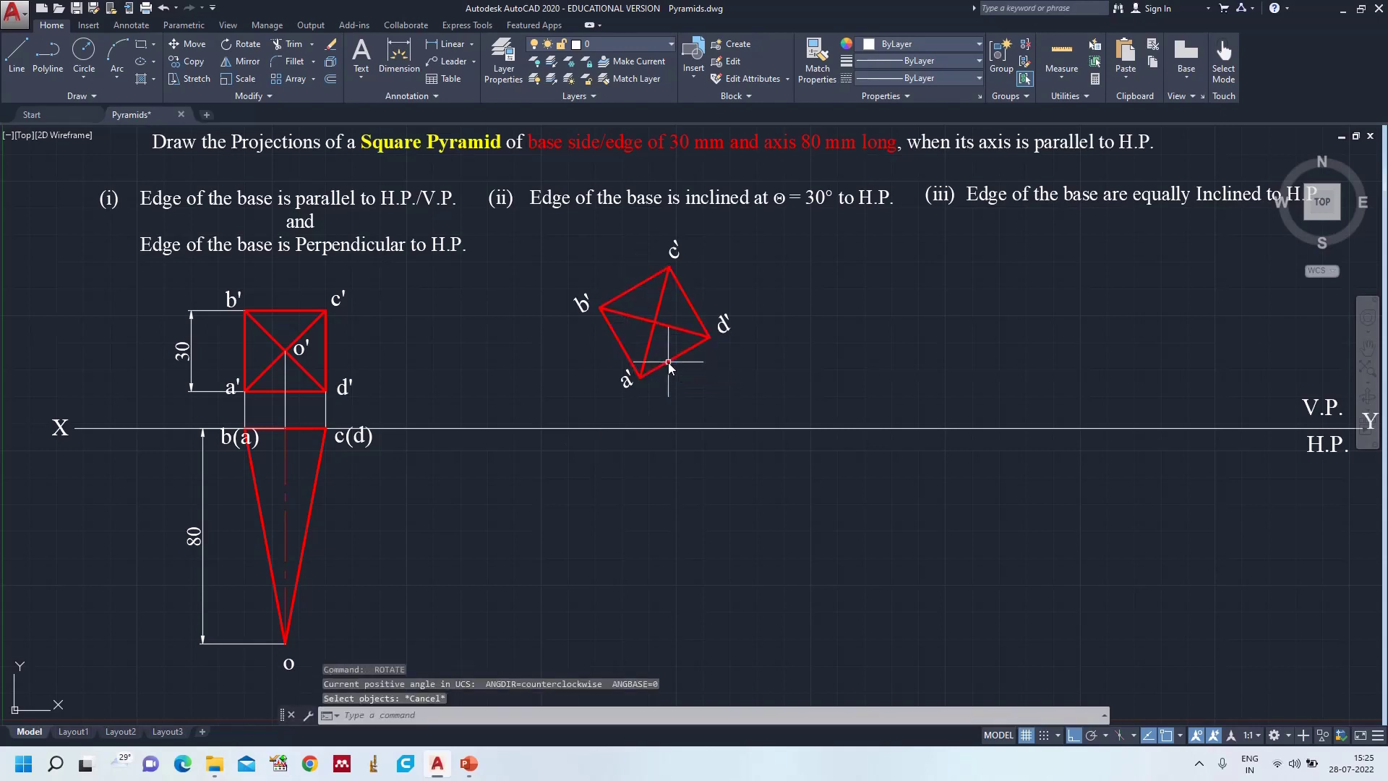
type("l")
key("Return")
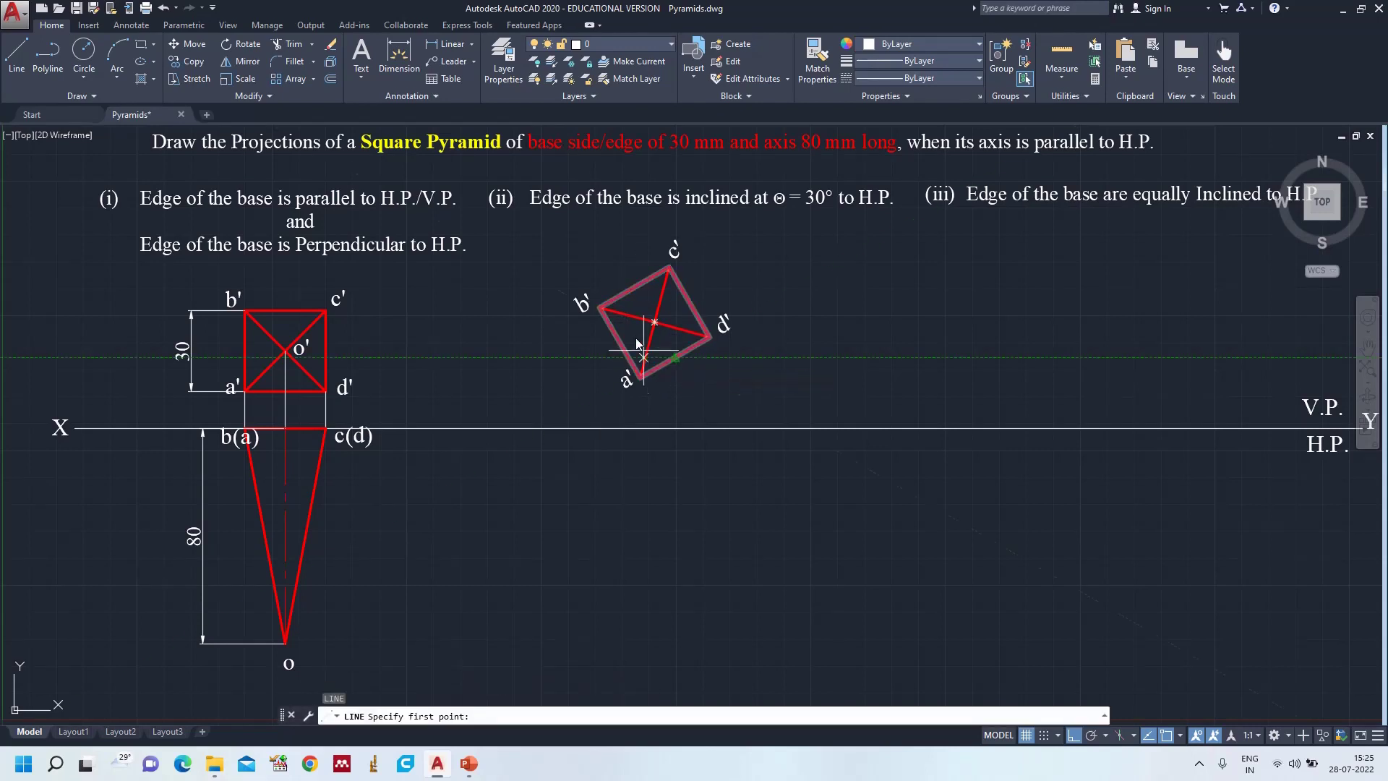
left_click(600, 308)
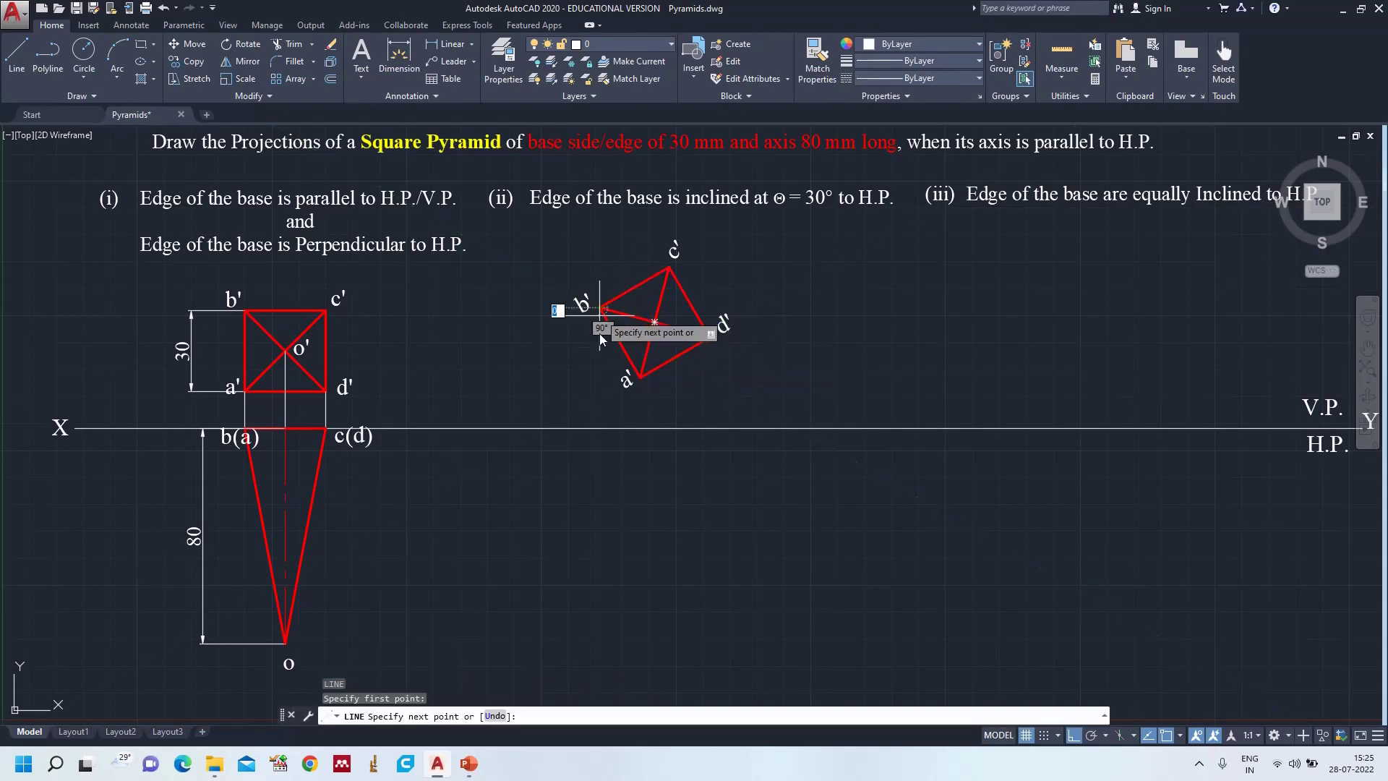
left_click(600, 428)
key("Return")
key("Return")
left_click(641, 376)
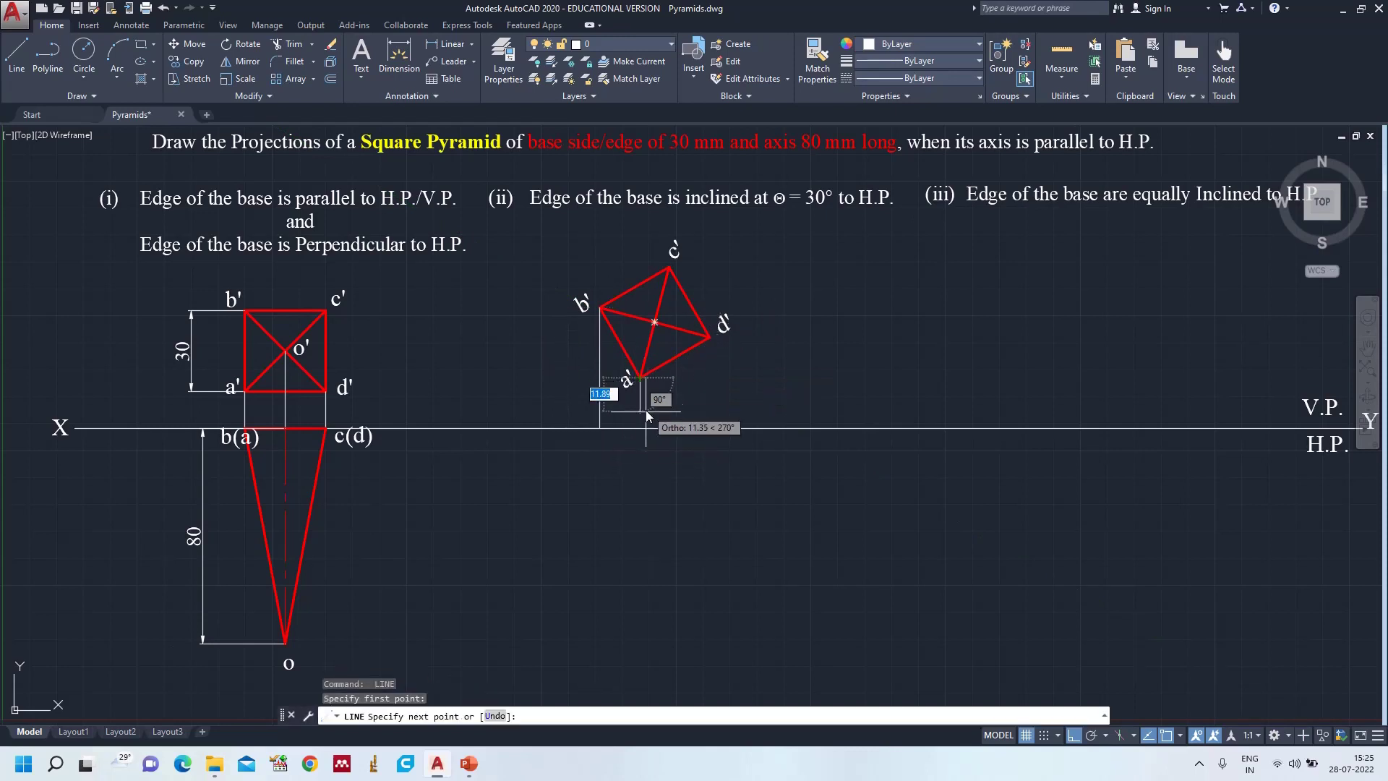
left_click(640, 428)
key("Return")
- Draw vertical projectors from the rotated square's centre and from corners c' and d' down to the XY line
key("Return")
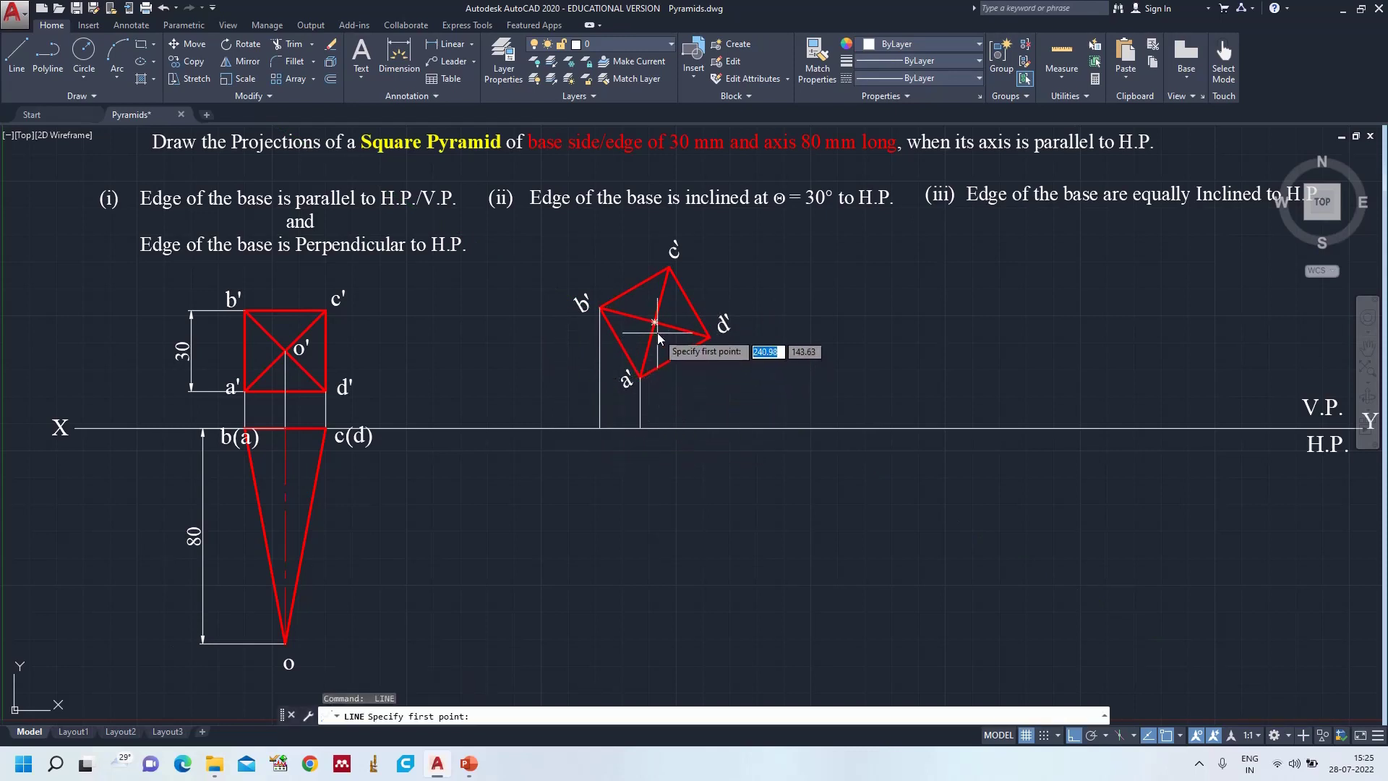
left_click(653, 322)
left_click(655, 429)
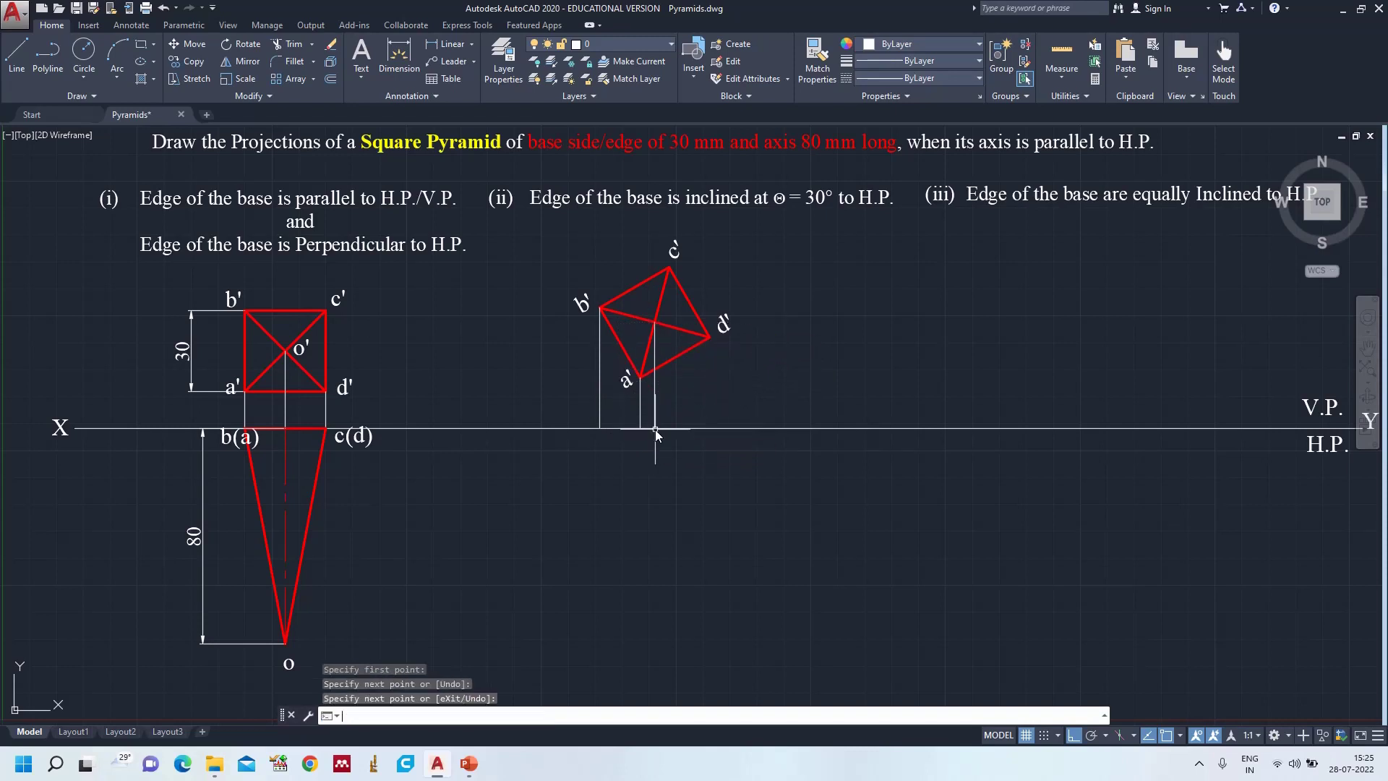
key("Return")
key("Return")
left_click(669, 268)
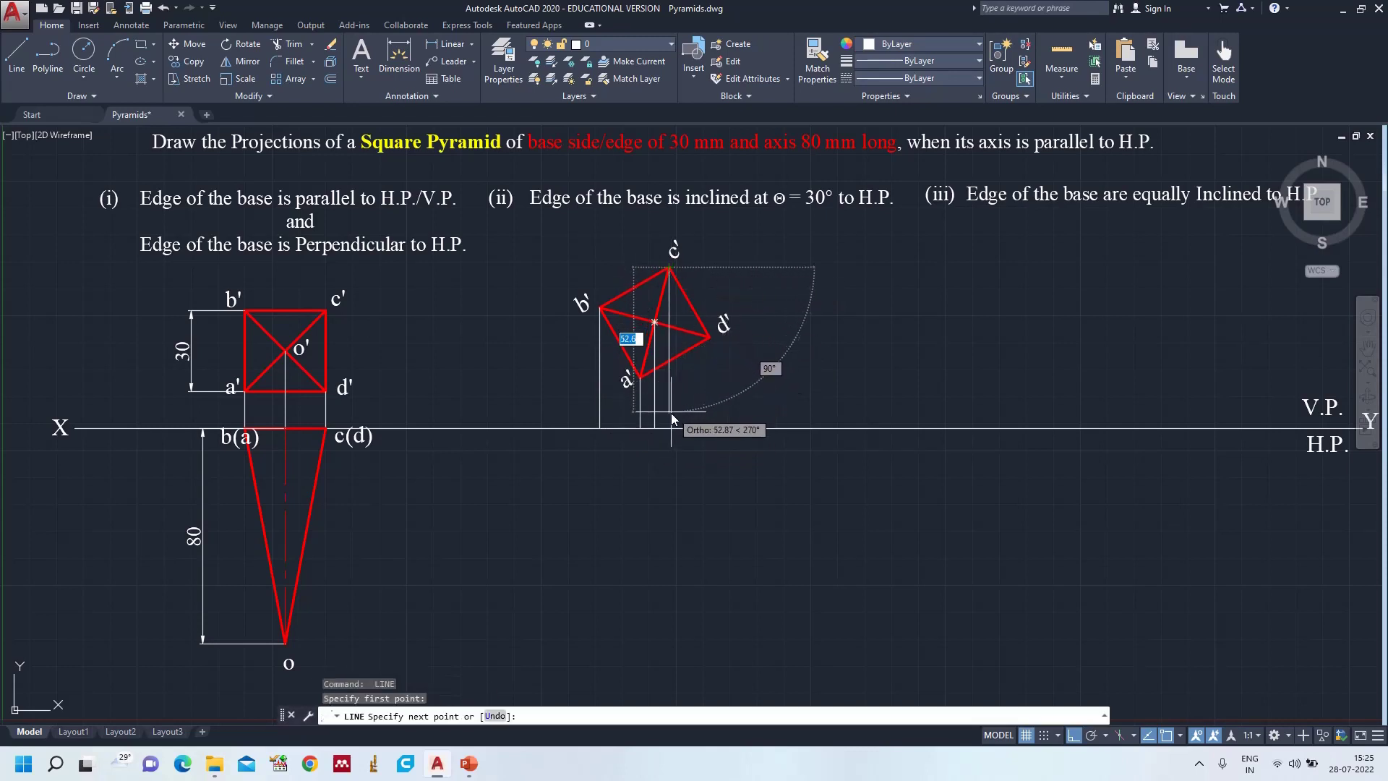
left_click(668, 427)
key("Return")
key("Return")
left_click(709, 338)
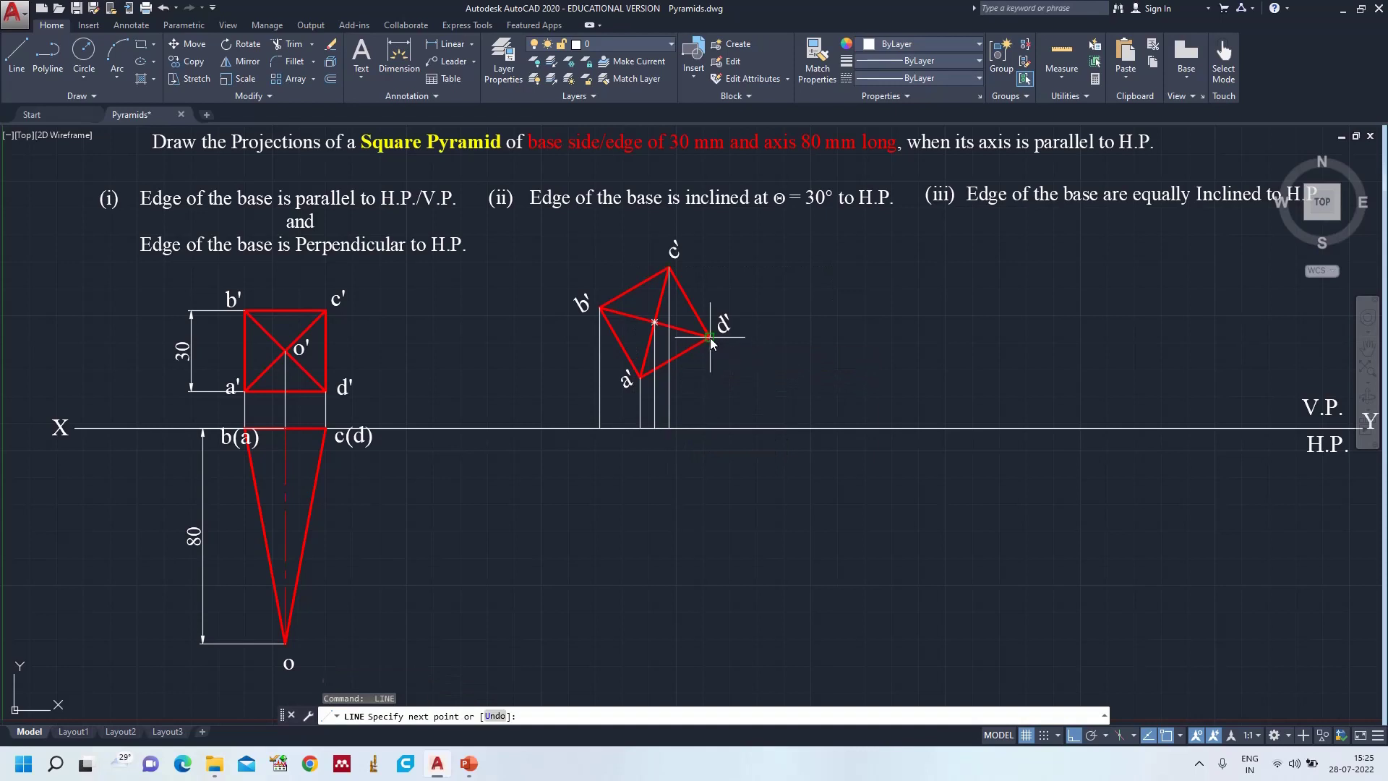
left_click(708, 427)
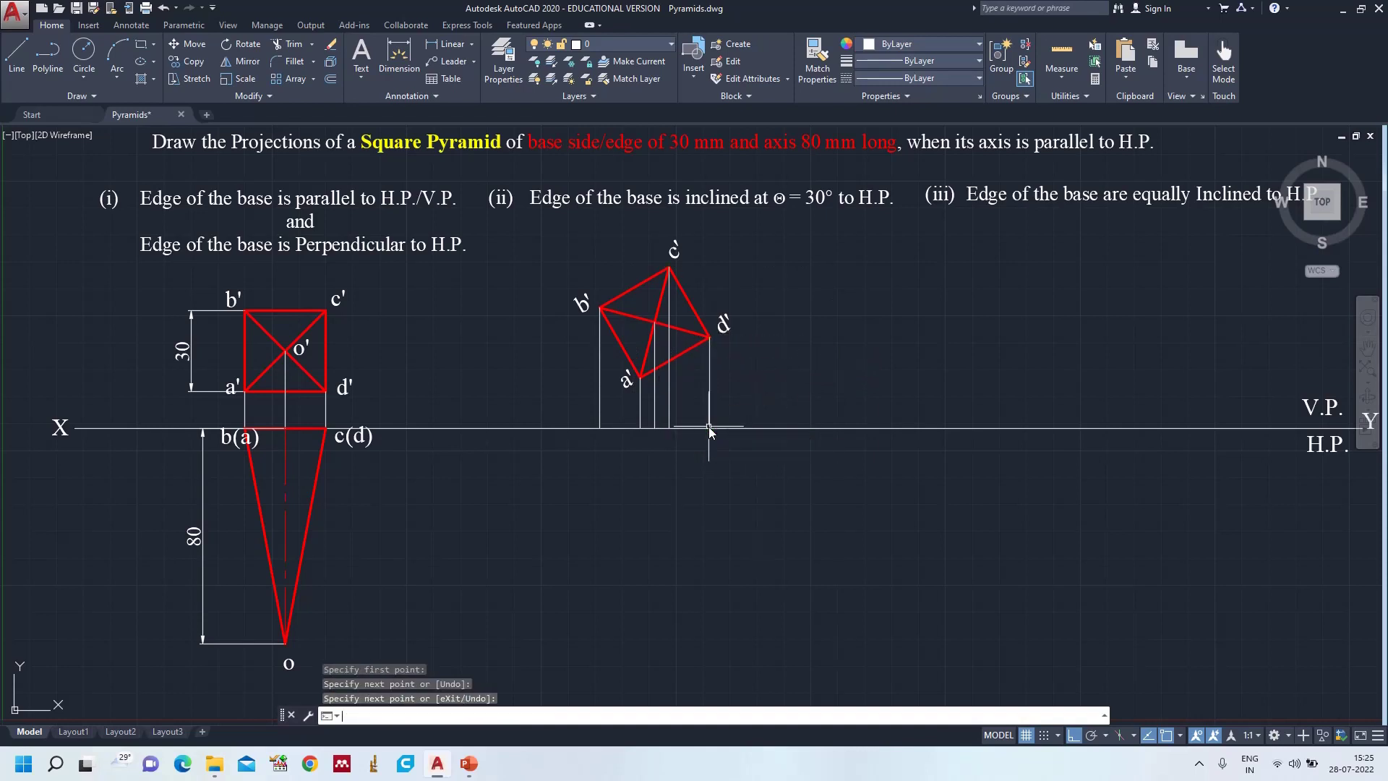
key("Return")
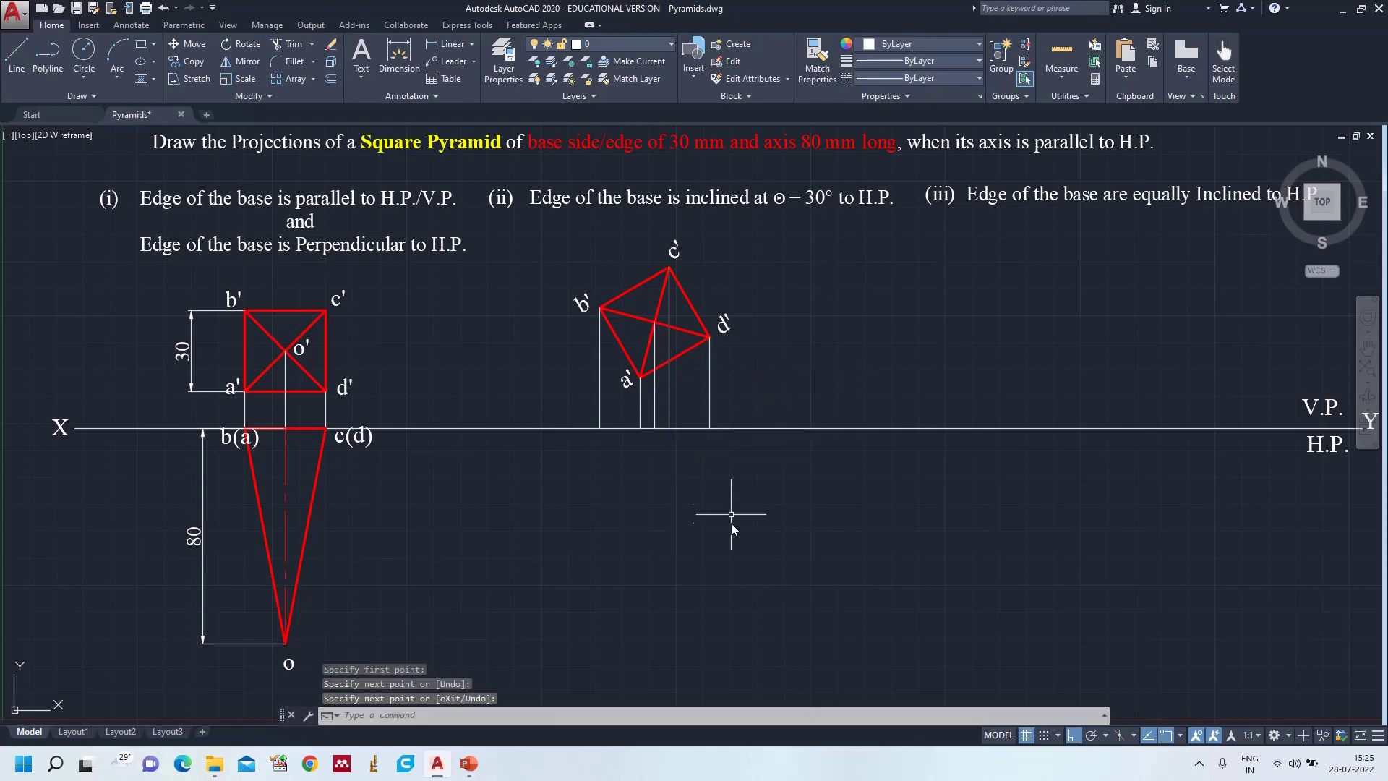
- Check the pyramid slide in PowerPoint, and in AutoCAD draw an 80 mm axis line straight down from the centre projector's foot on XY
left_click(472, 766)
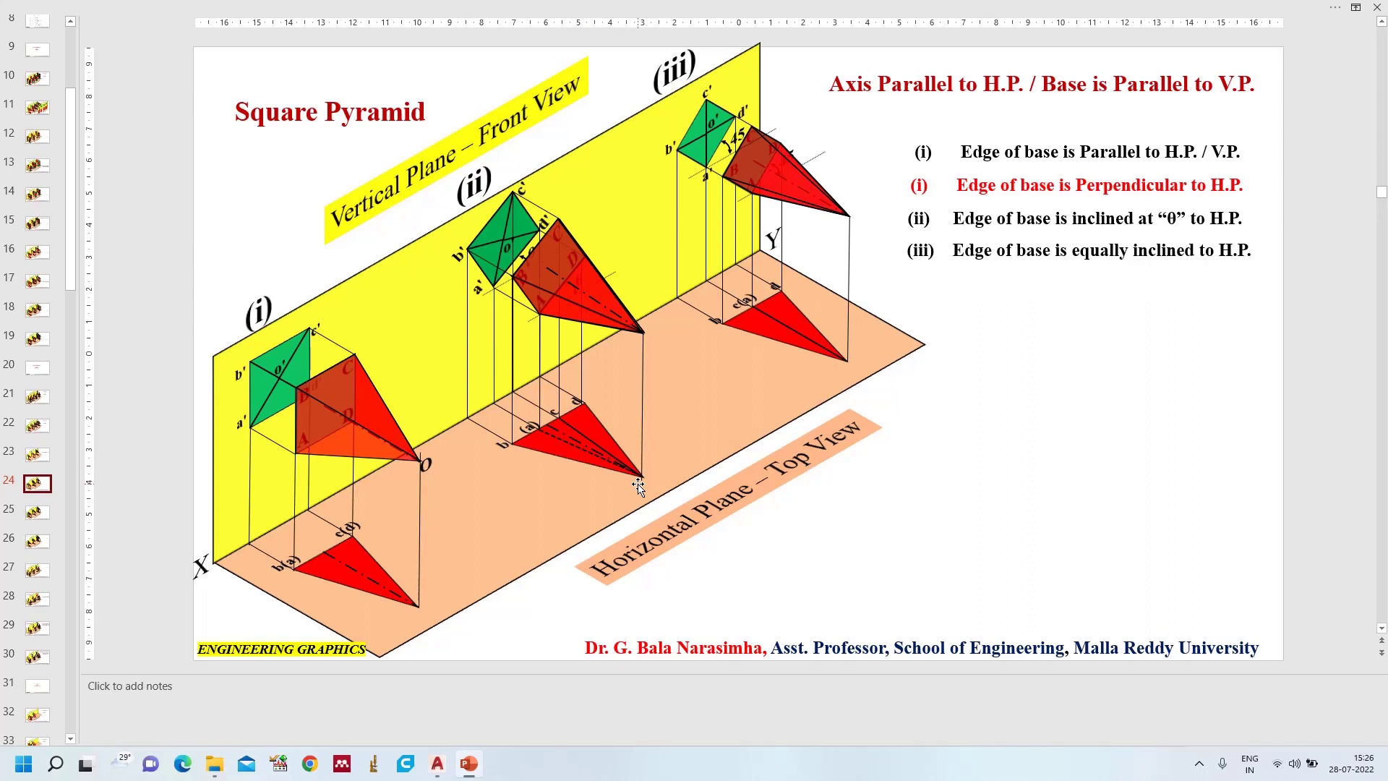
left_click(437, 764)
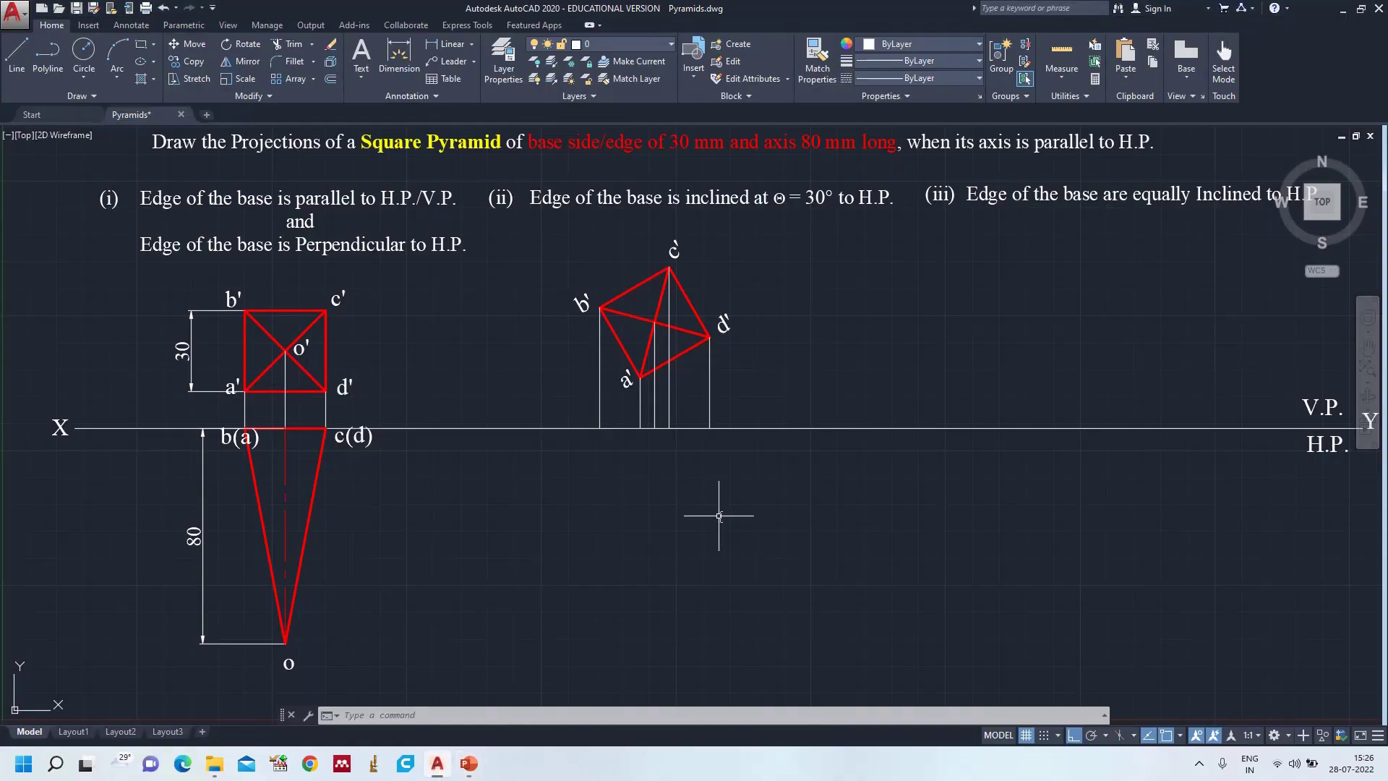
type("l")
key("Return")
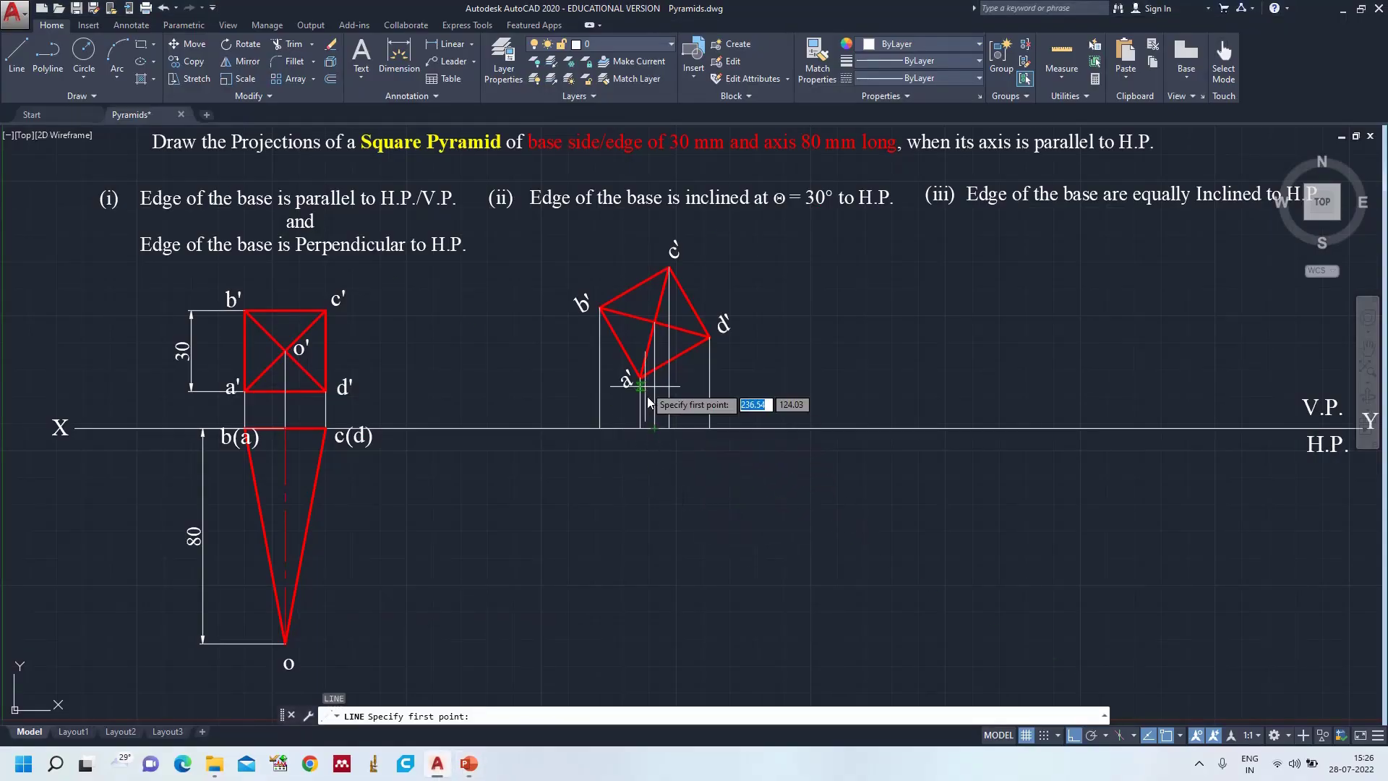
left_click(655, 428)
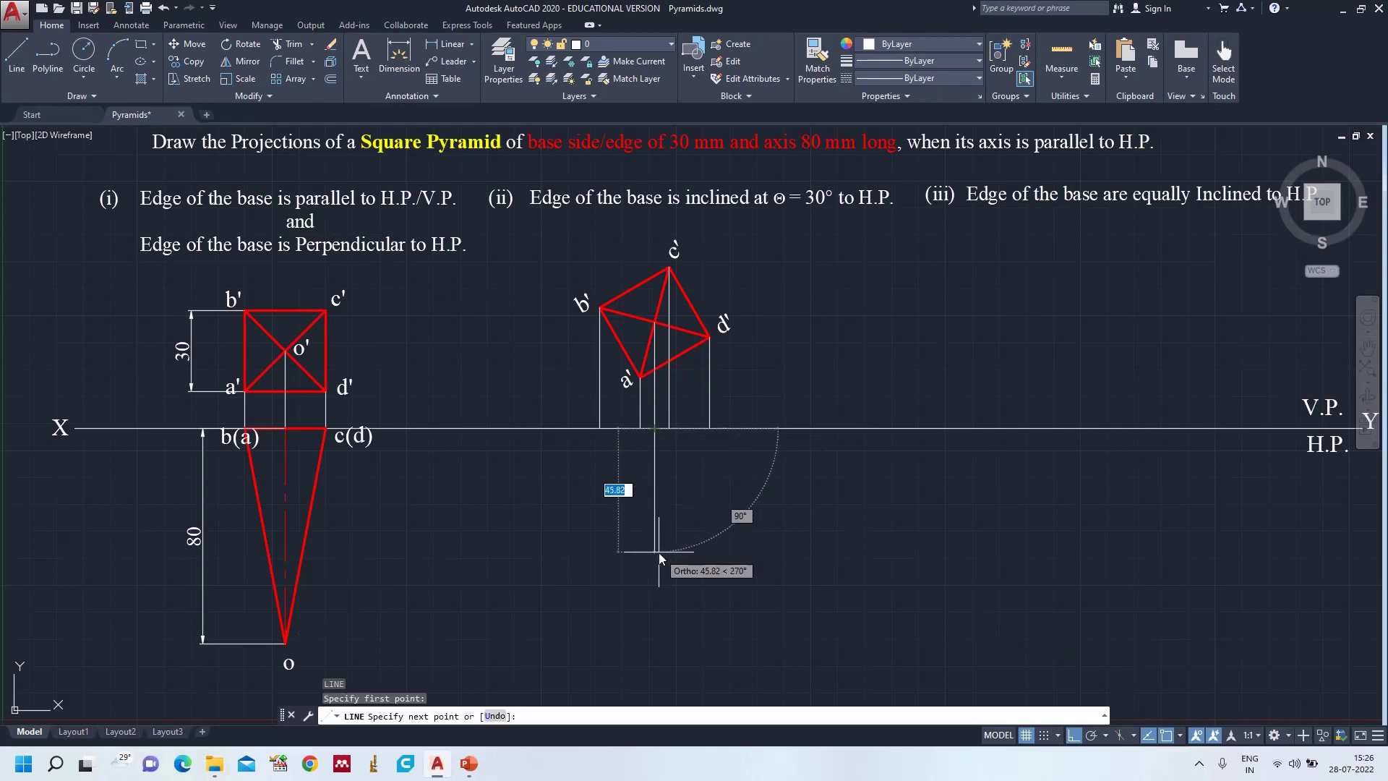
type("80")
key("Return")
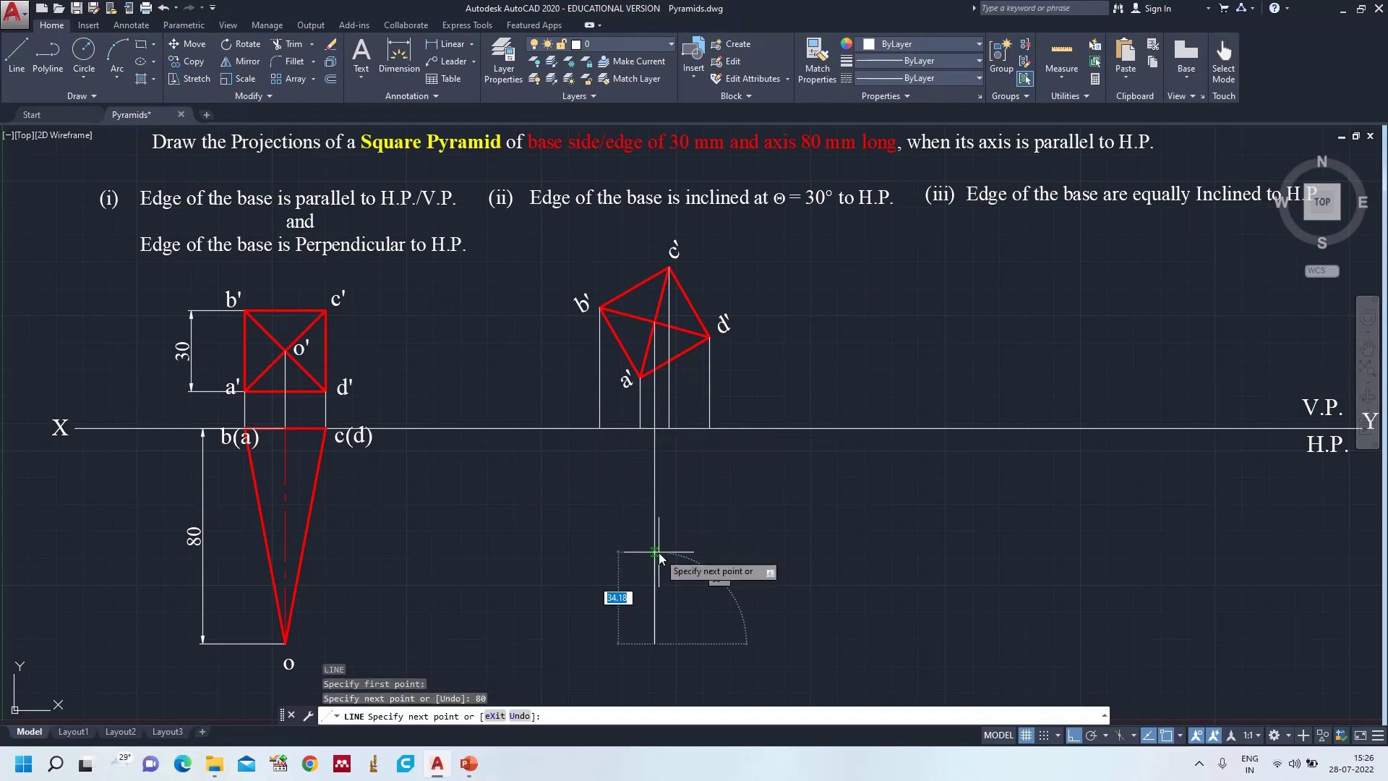
key("Return")
- Draw the case (ii) top view's slant edges from the feet of projectors b' and a' to the axis's lower end
key("Return")
left_click(600, 429)
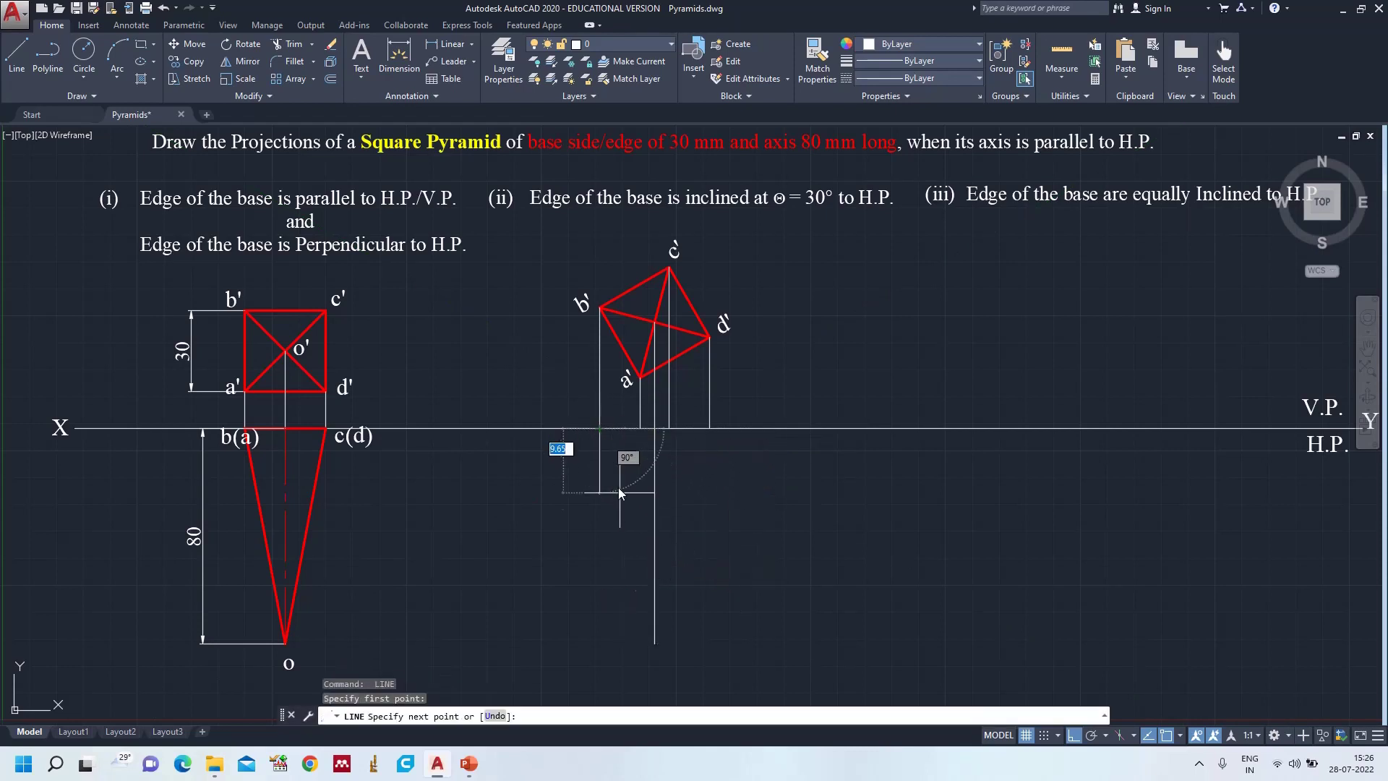
left_click(655, 644)
key("Return")
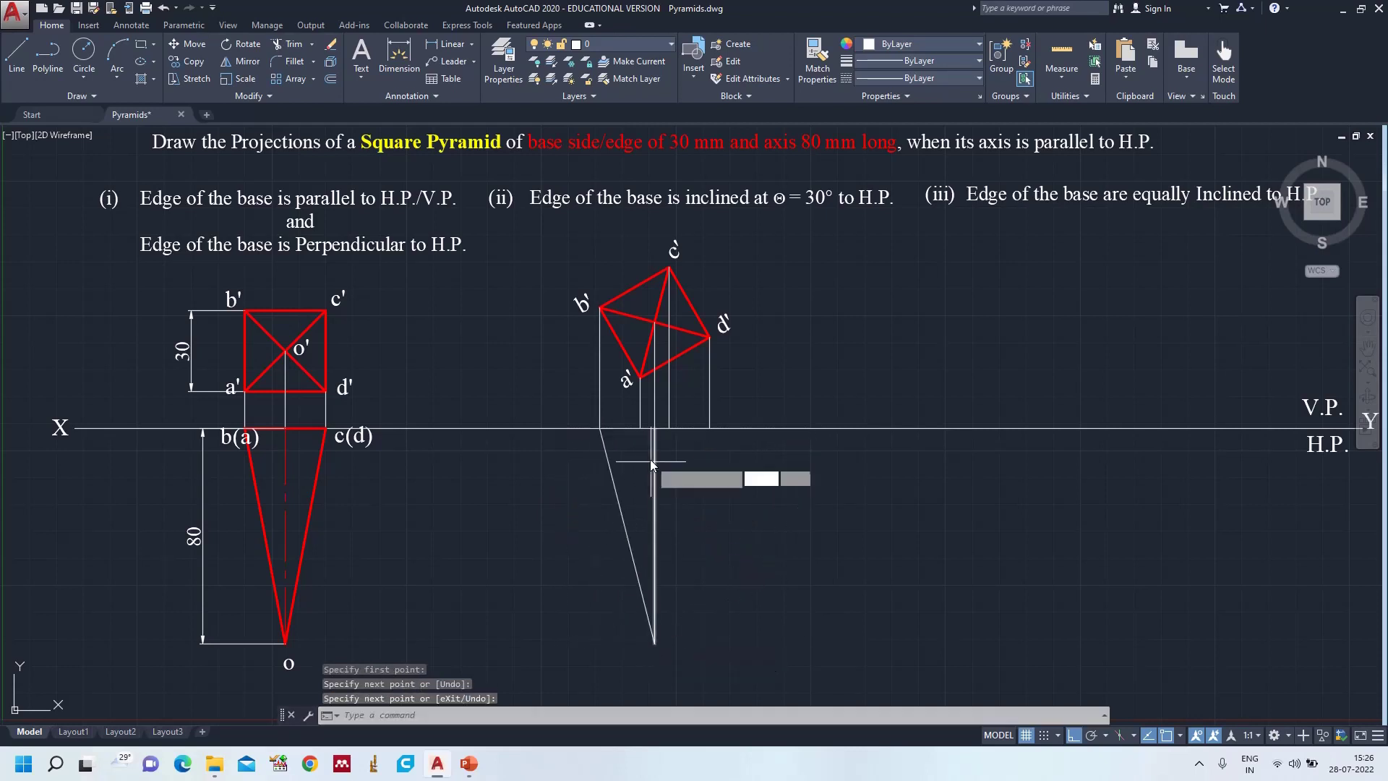
key("Return")
left_click(641, 429)
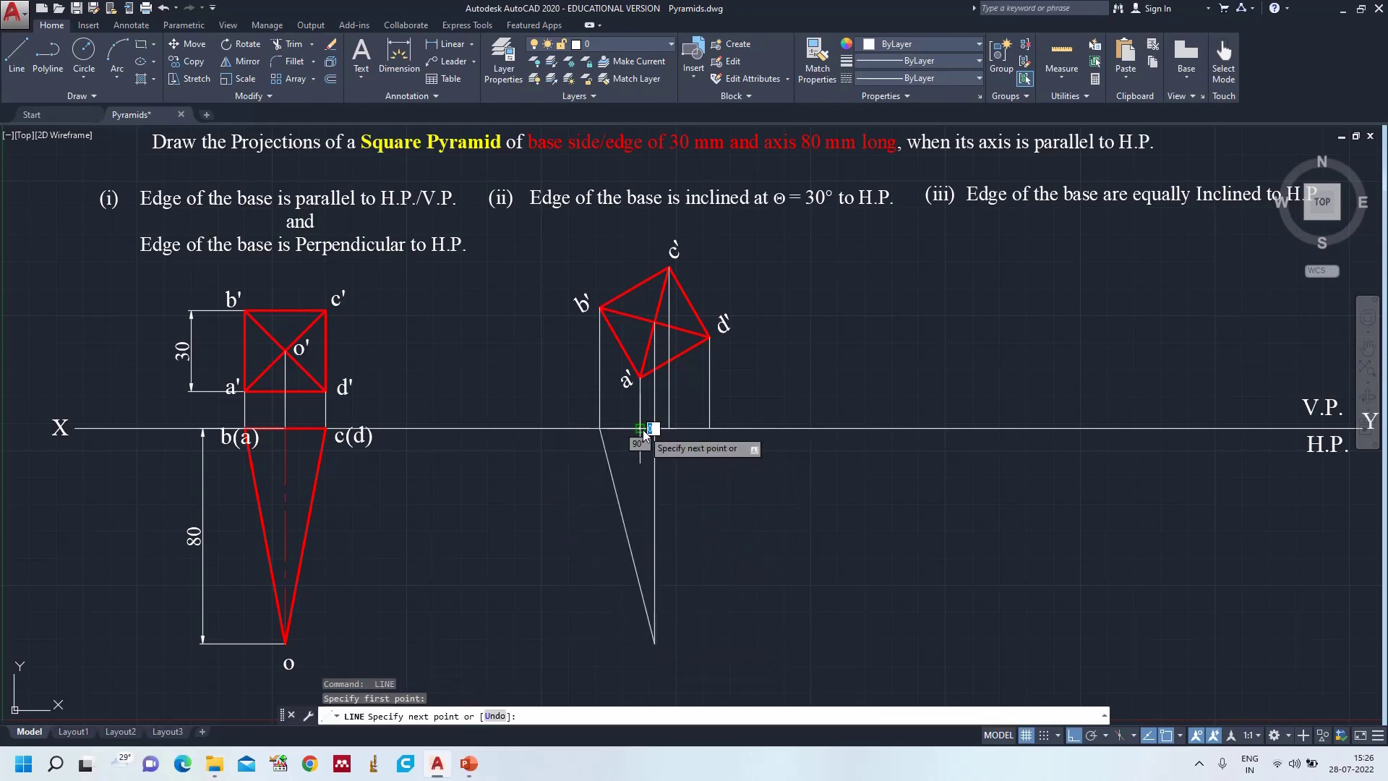
left_click(657, 643)
key("Return")
- Draw the remaining slant edges from the feet of projectors c' and d' to the apex at the axis's lower end
key("Return")
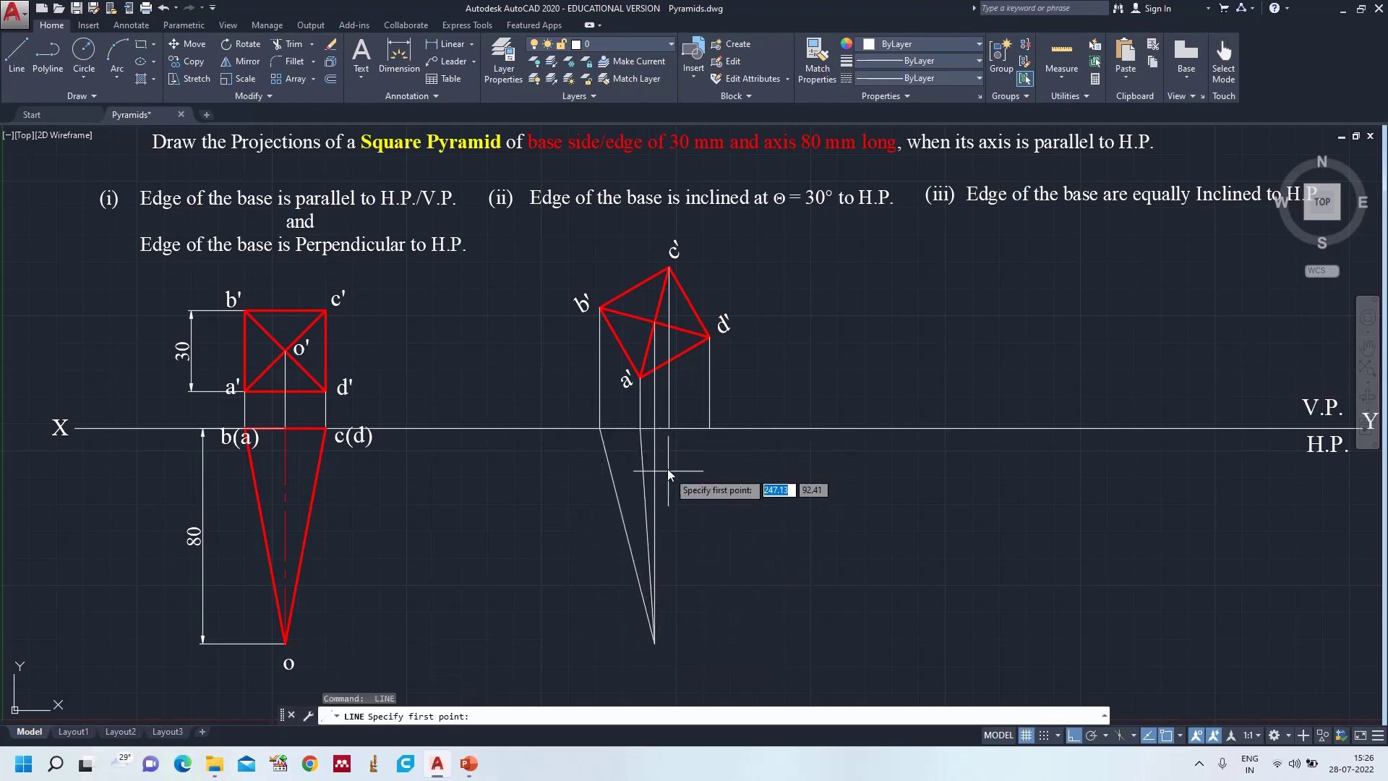
left_click(670, 428)
left_click(655, 644)
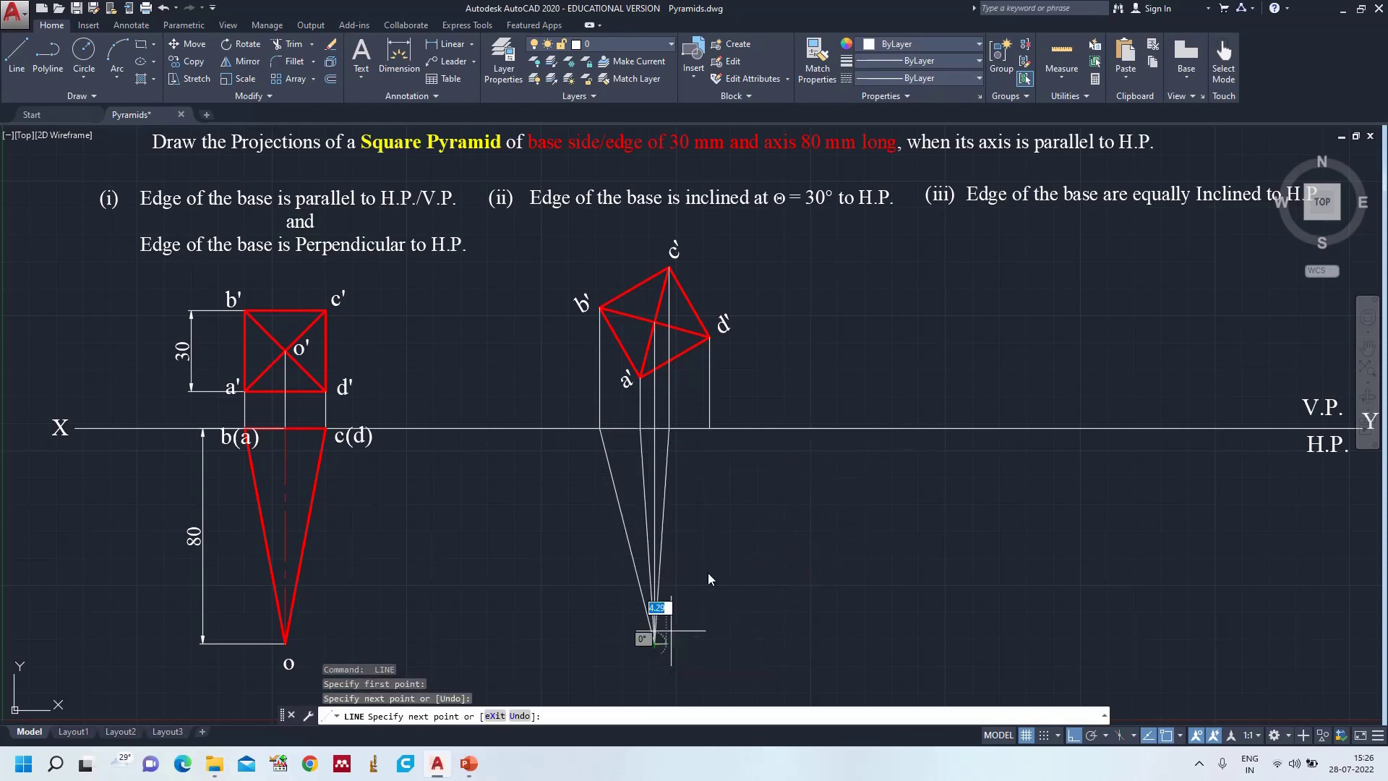
key("Return")
key("Return")
left_click(709, 429)
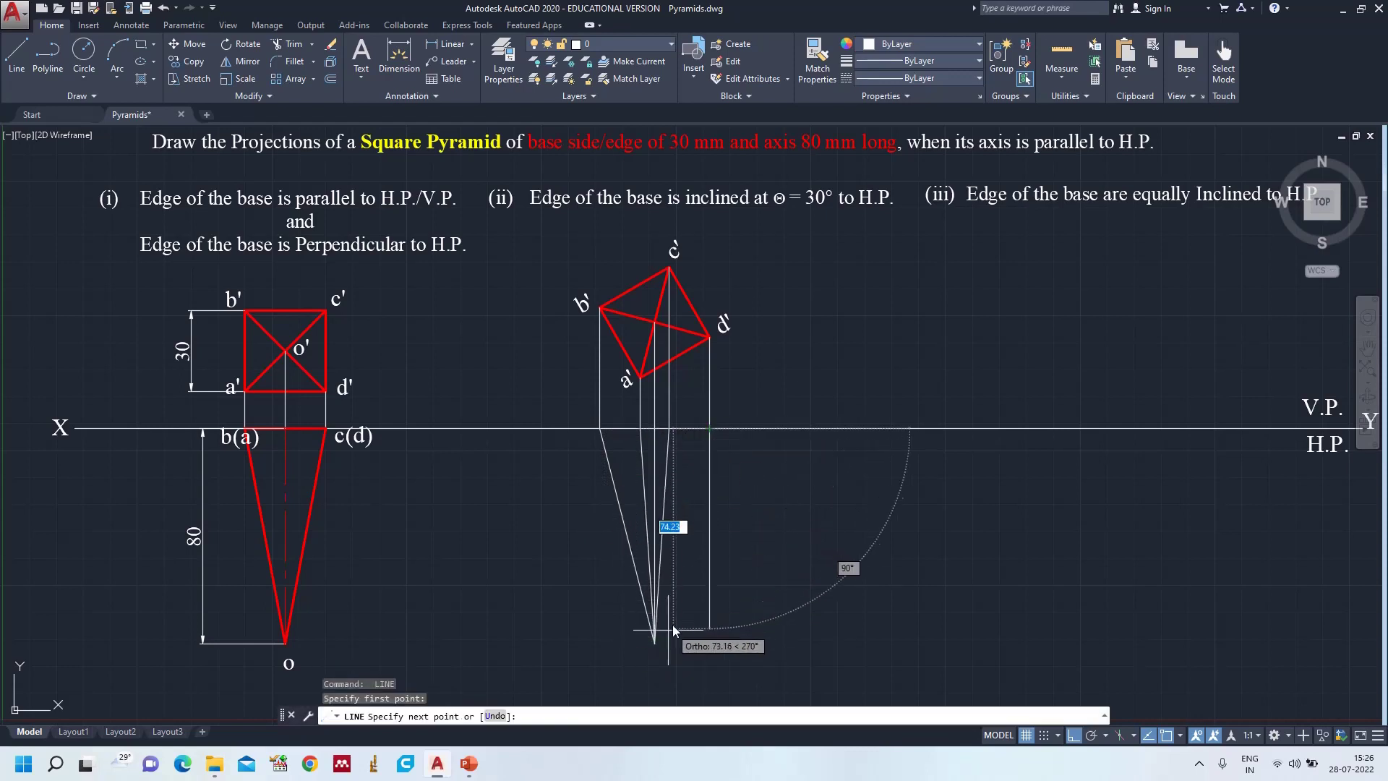
left_click(656, 643)
key("Return")
- Draw the case (ii) top view's base line along XY between the feet of projectors b' and d'
key("Return")
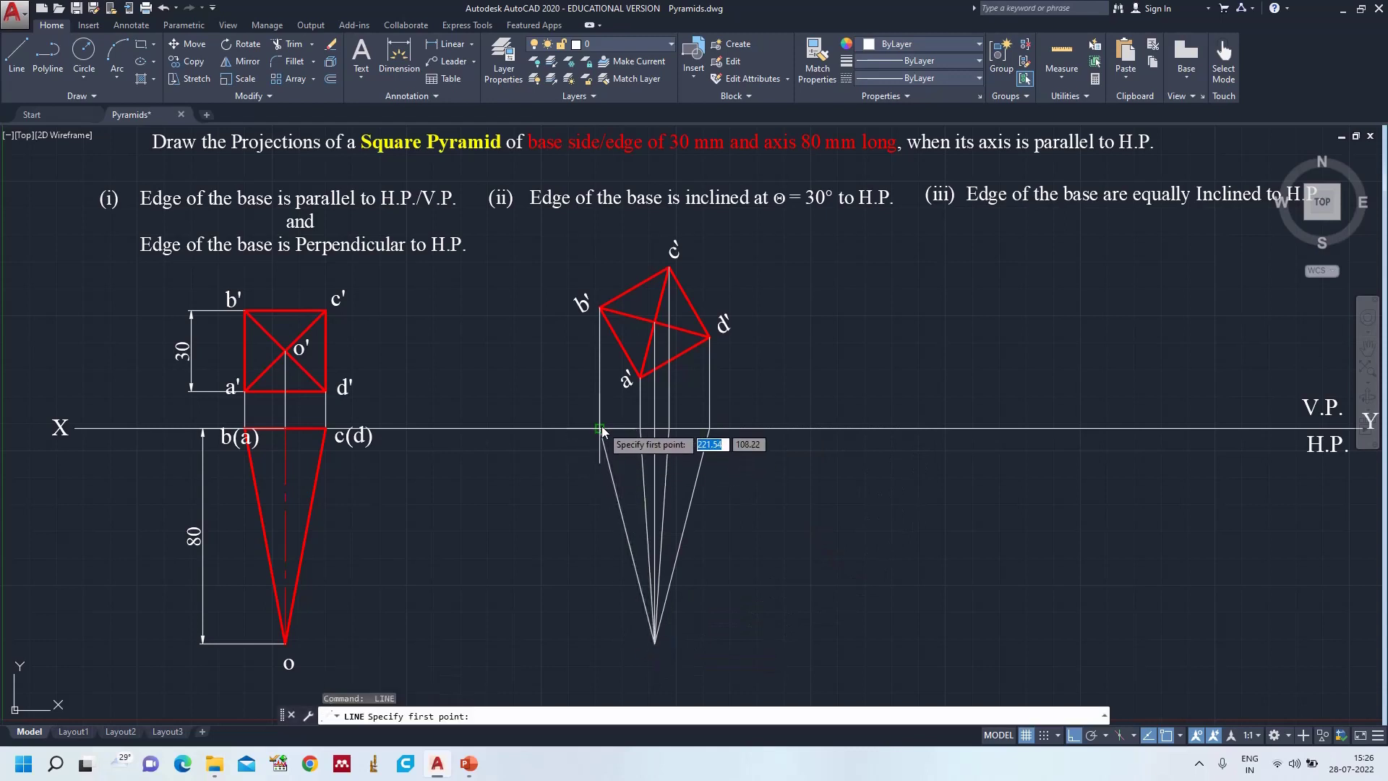
left_click(600, 428)
left_click(707, 429)
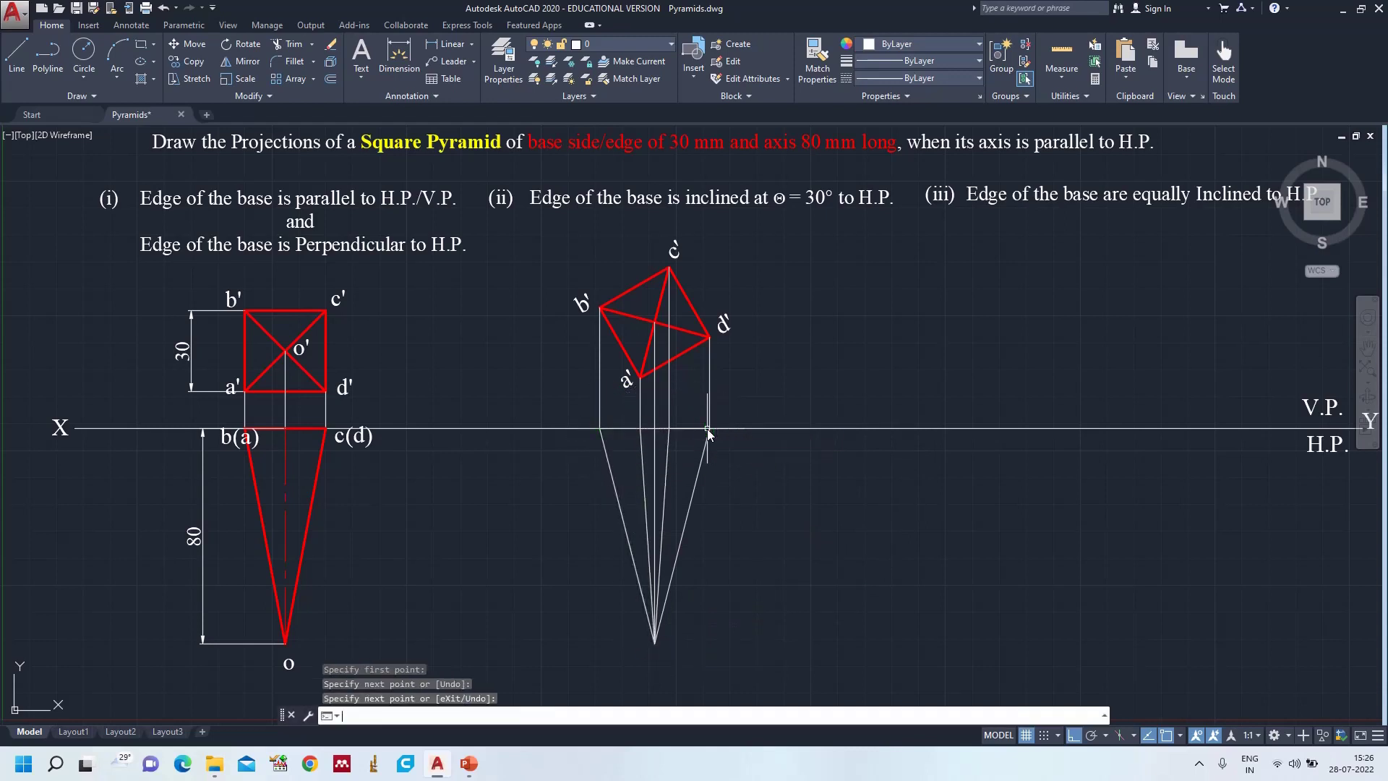
key("Return")
- Set the case (ii) top view's base line and four slant edges to colour Red and lineweight 0.35 mm
left_click(694, 428)
left_click(704, 449)
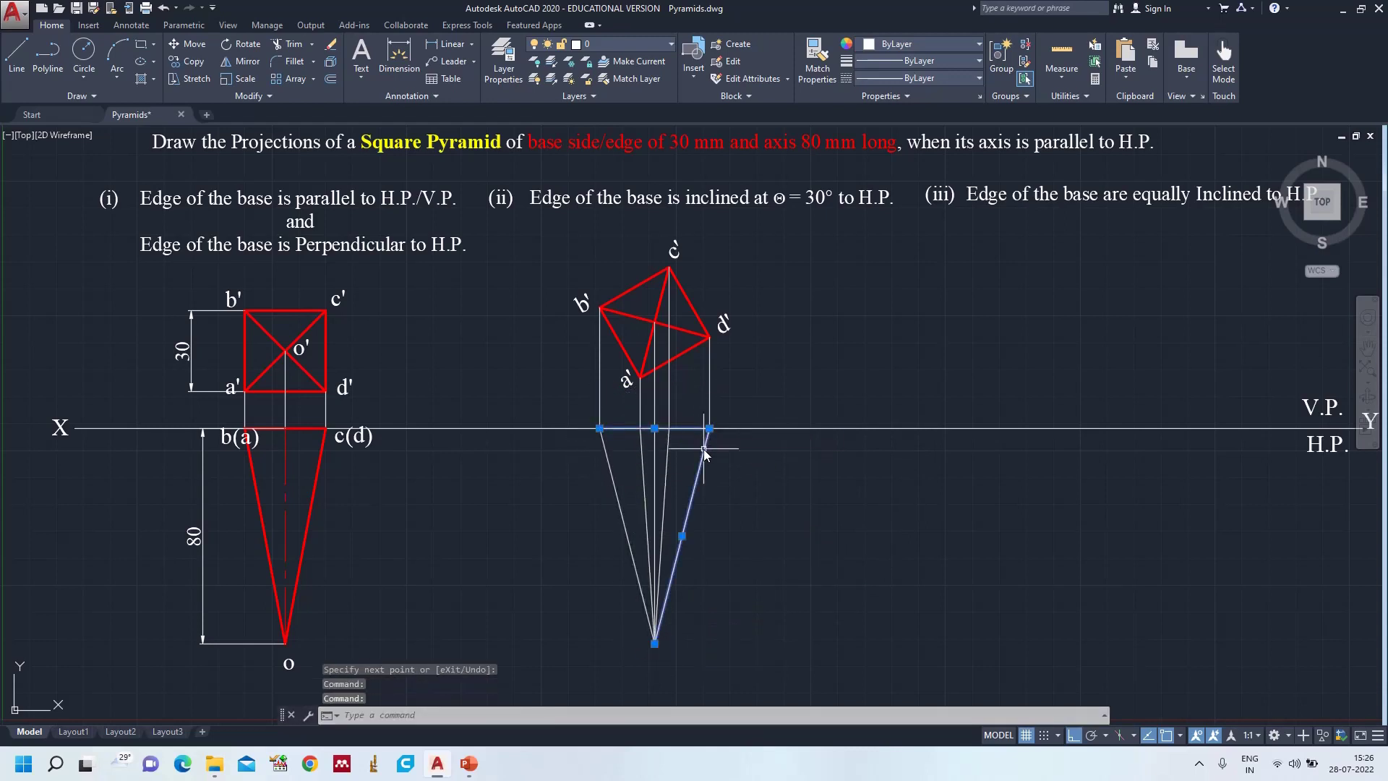
left_click(670, 453)
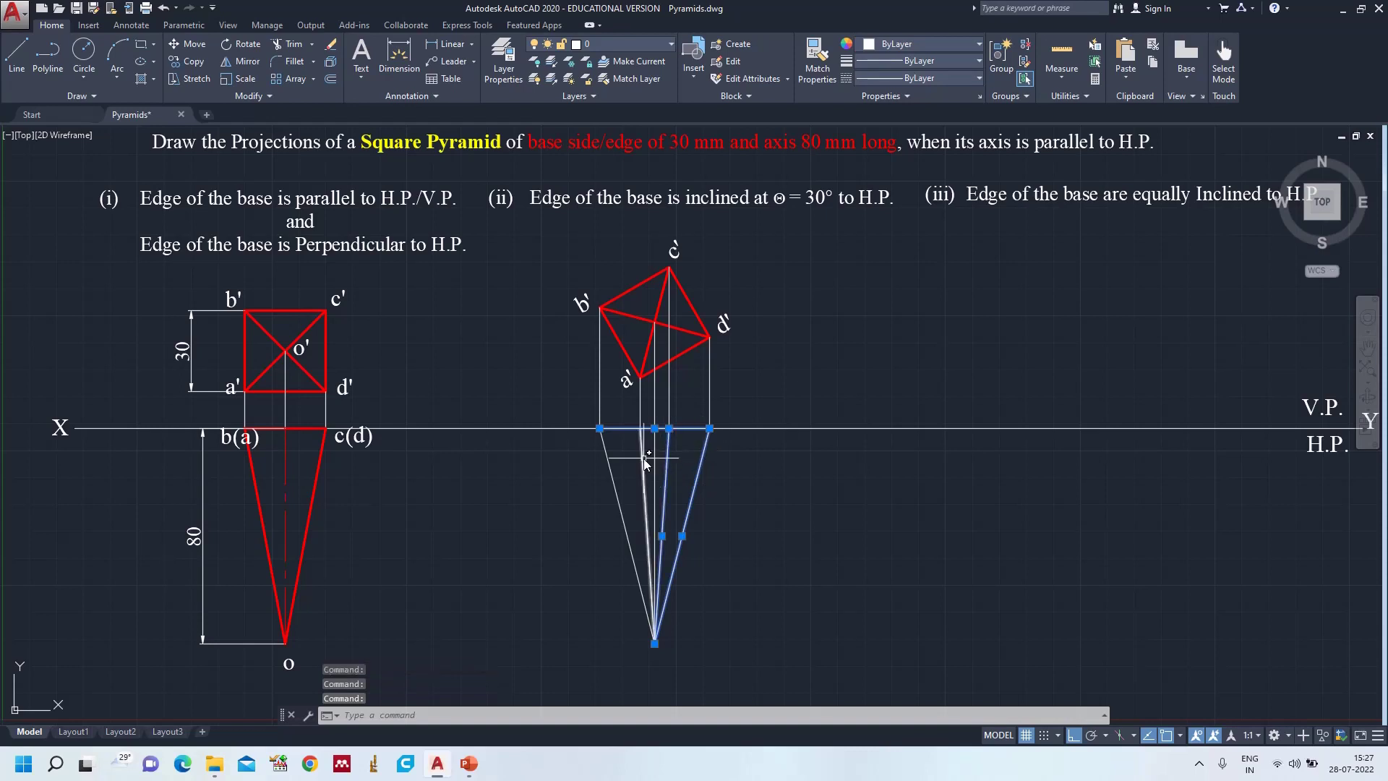
left_click(643, 459)
left_click(612, 474)
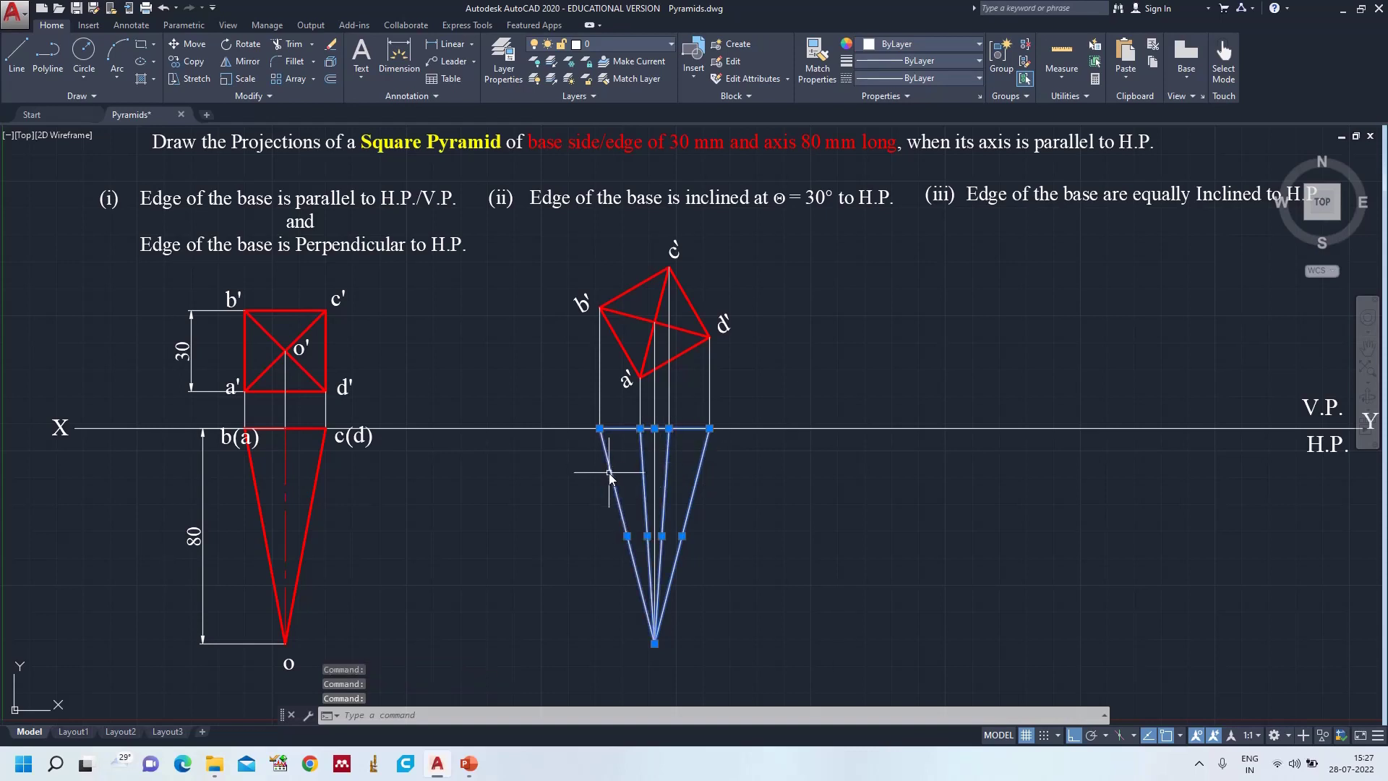
left_click(879, 50)
left_click(885, 94)
left_click(916, 61)
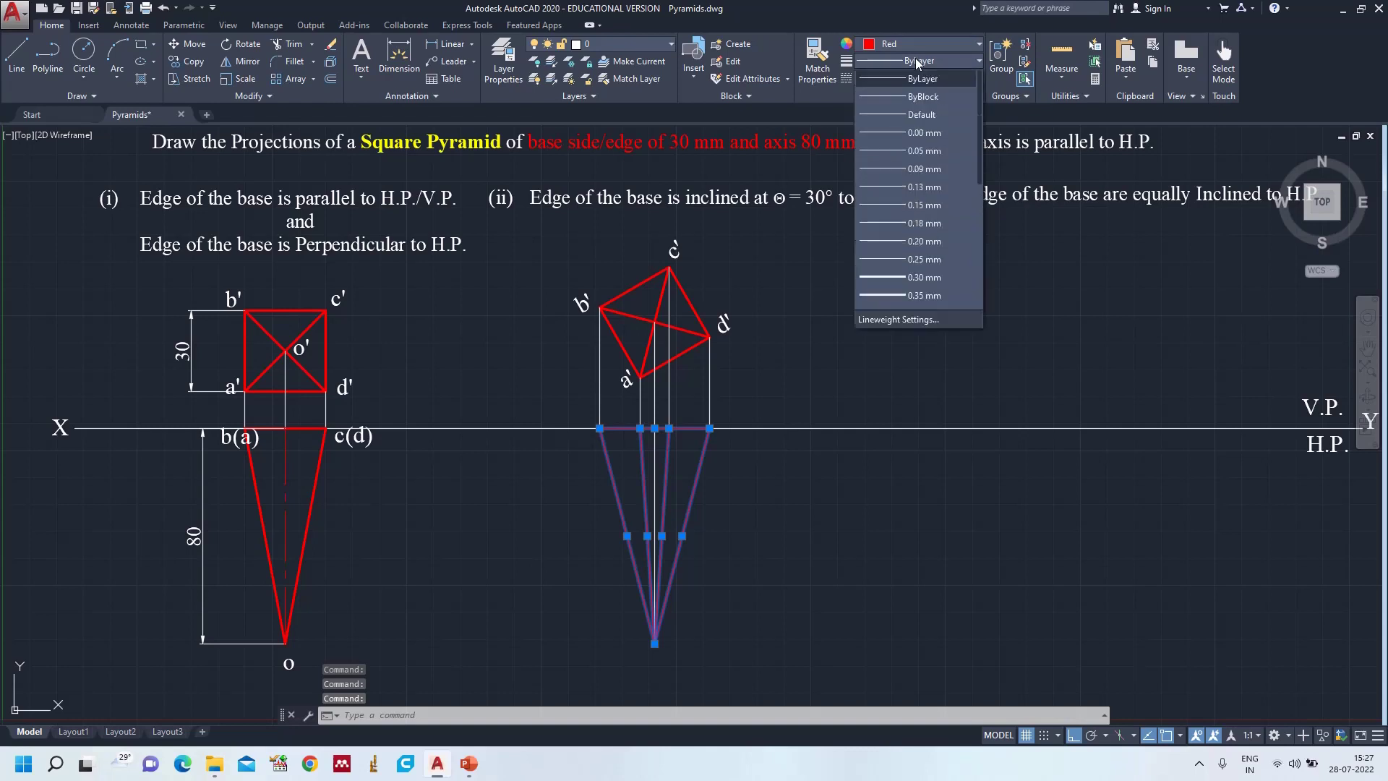
left_click(909, 293)
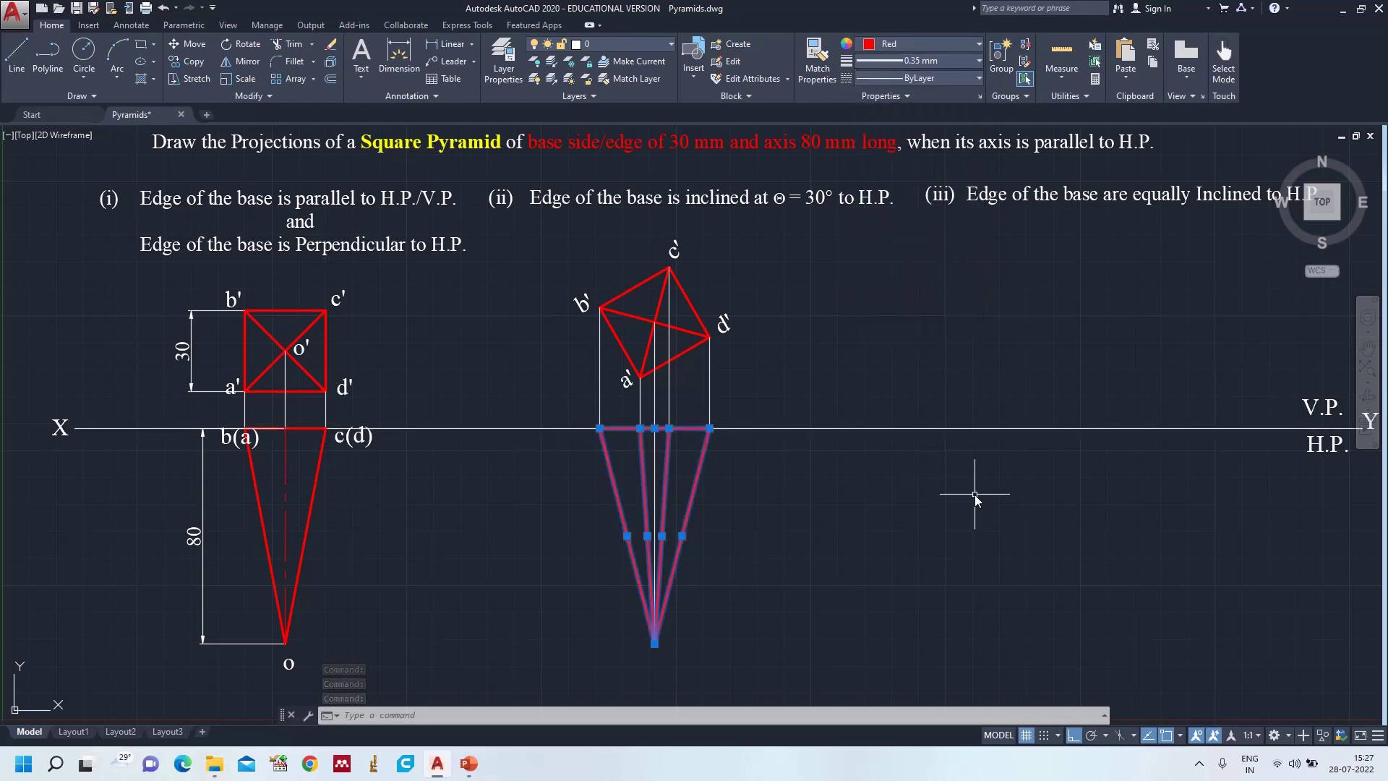
key("Escape")
- Label the case (ii) top view's base points b, (a), c and d along XY with single-line text of height 6
key("Return")
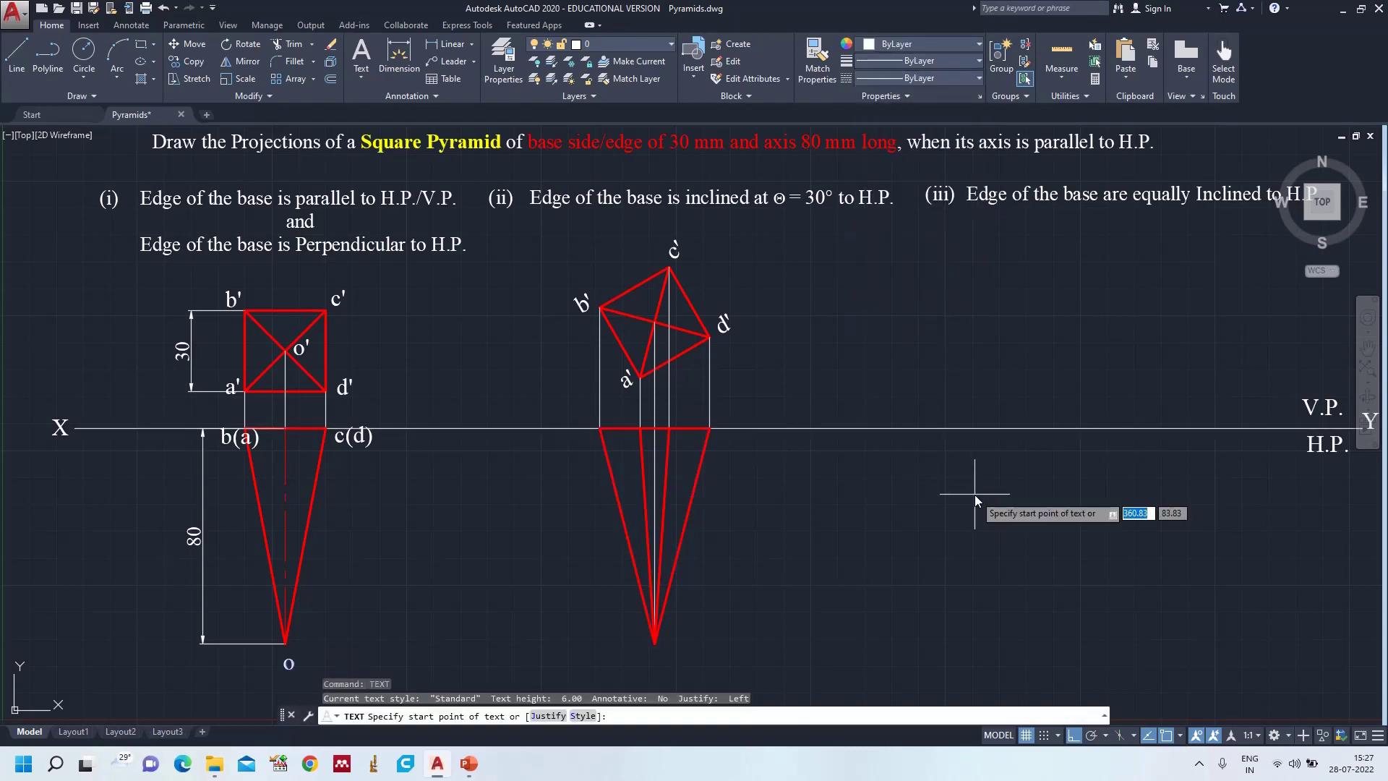
left_click(593, 428)
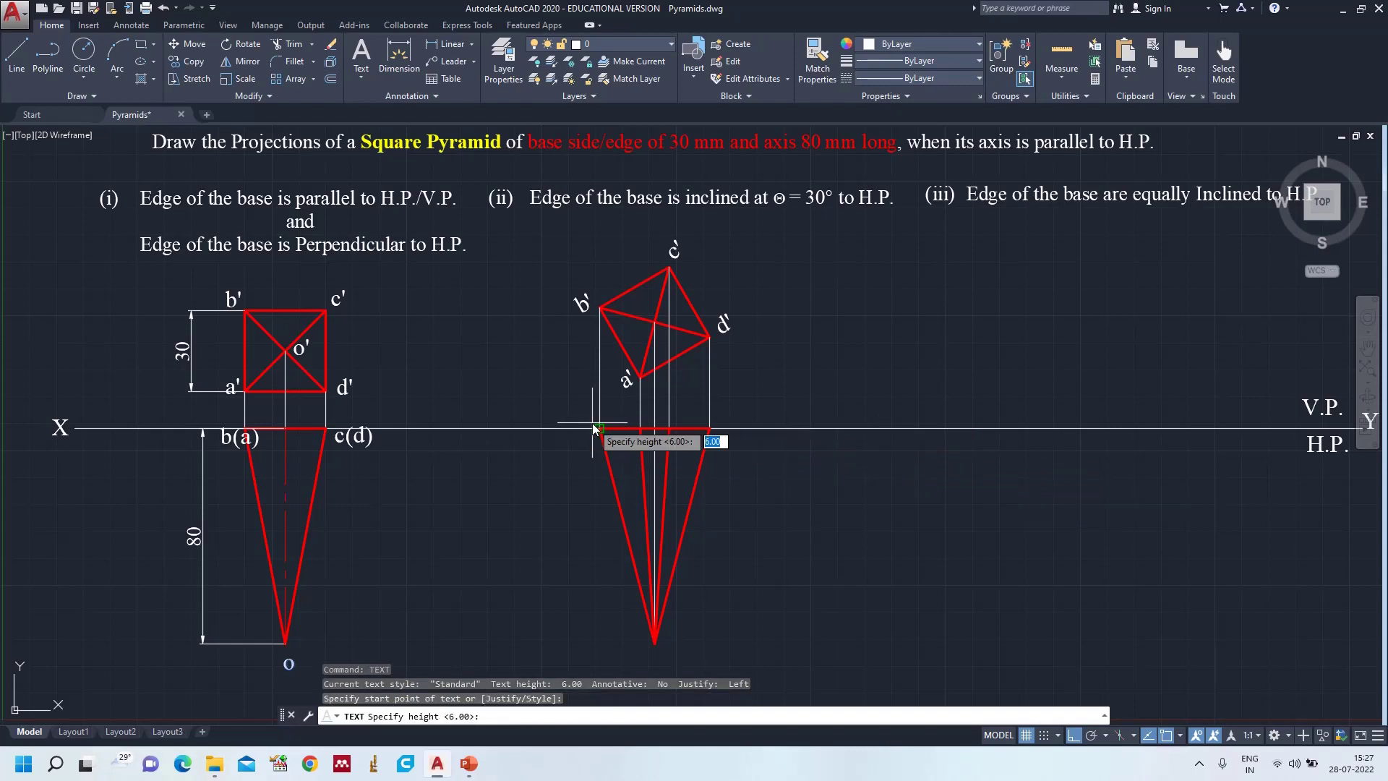
key("Return")
key("Return")
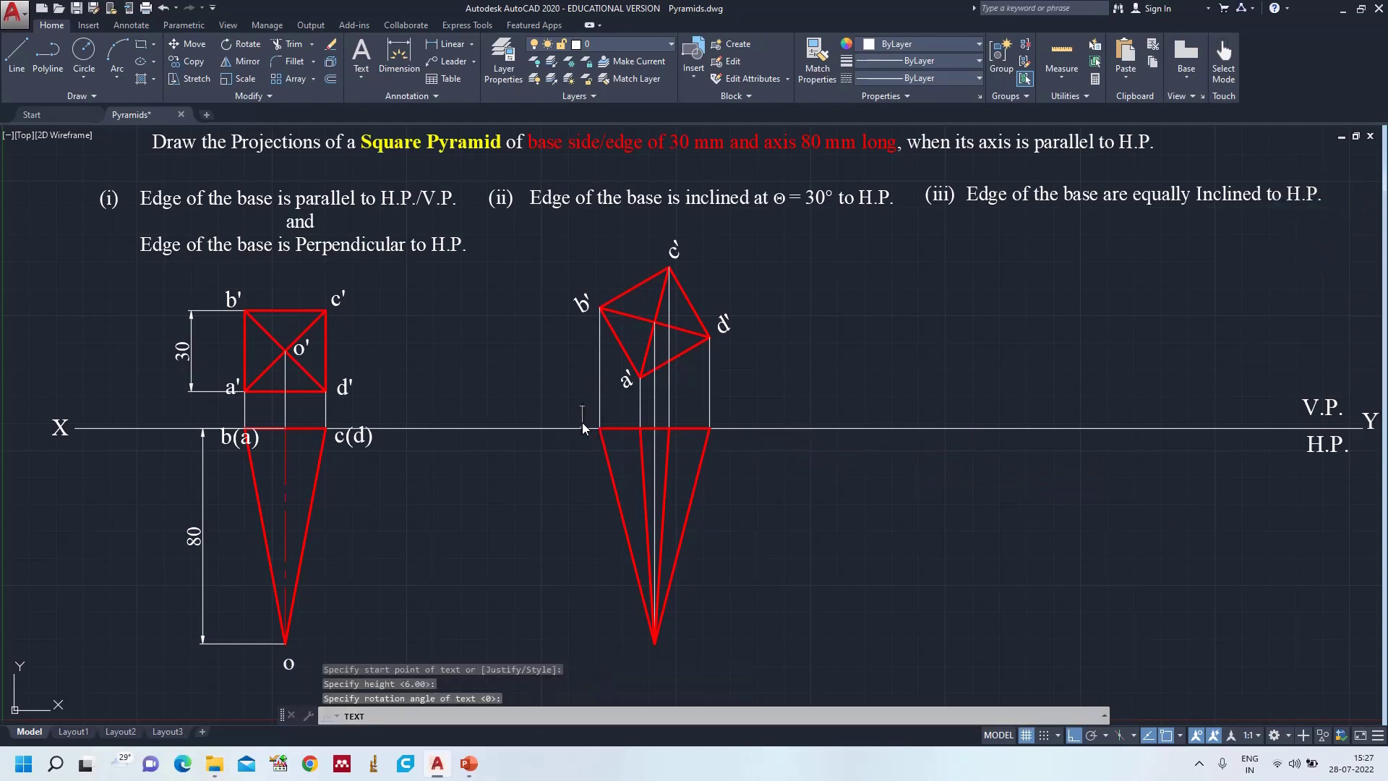
type("b")
left_click(635, 414)
type("(")
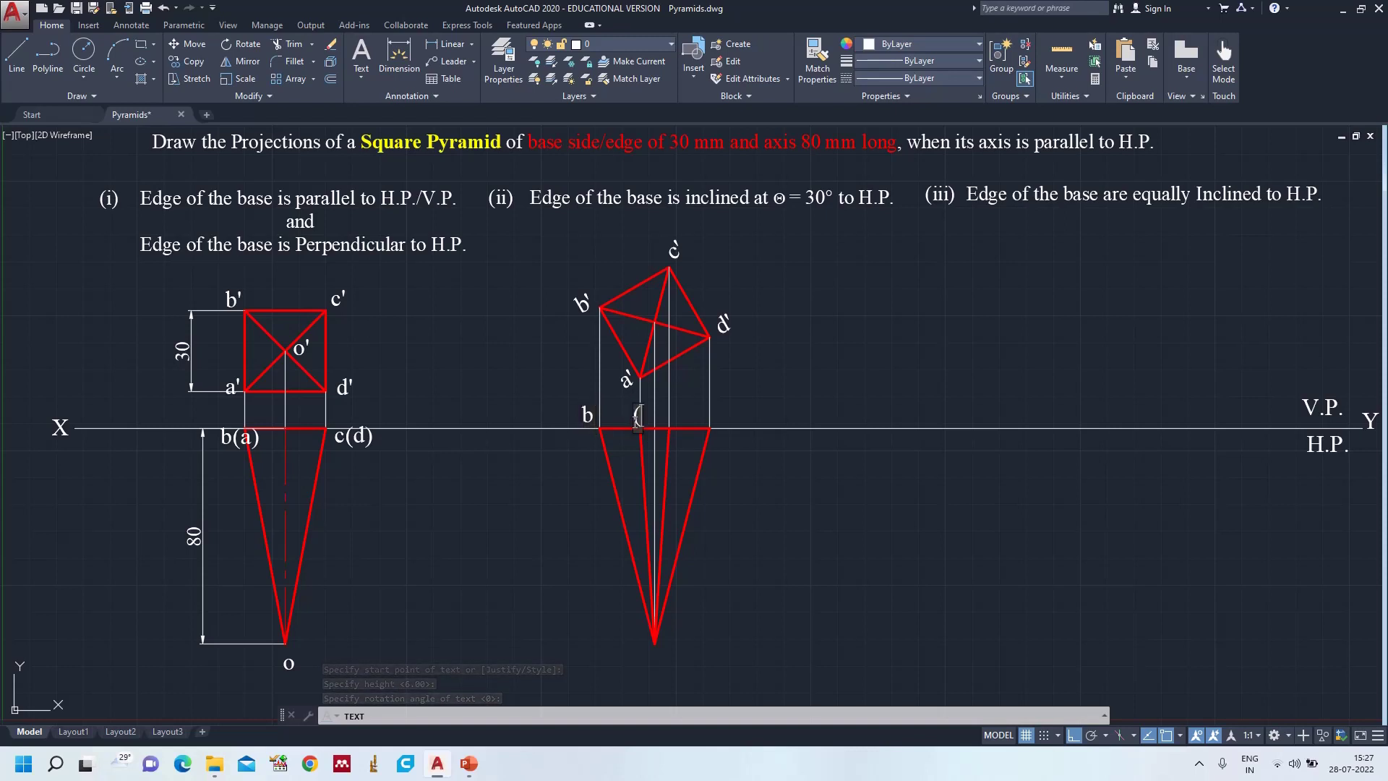
type("a)")
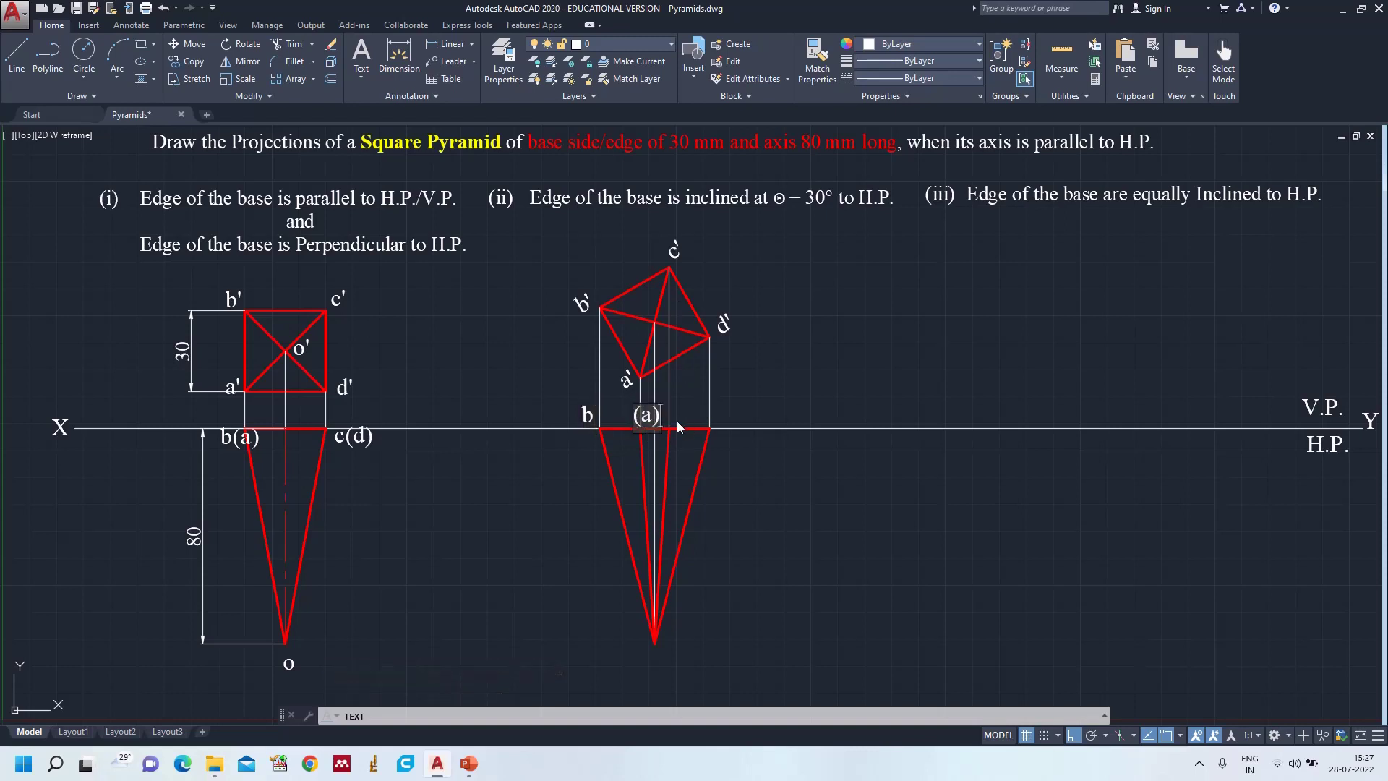
left_click(722, 424)
type("d")
key("Escape")
- Move the (a) label slightly so it sits beside the foot of projector a', close to XY
left_click(650, 417)
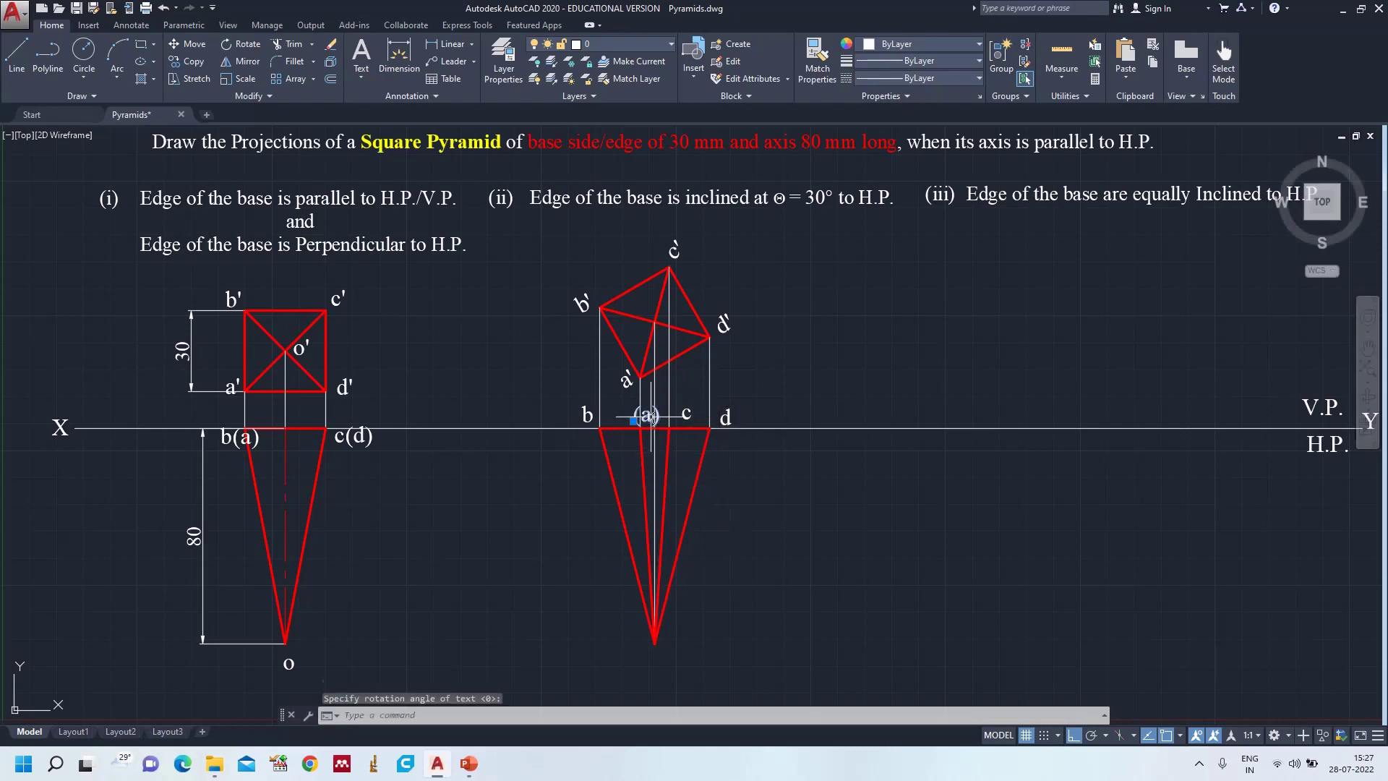
left_click(633, 420)
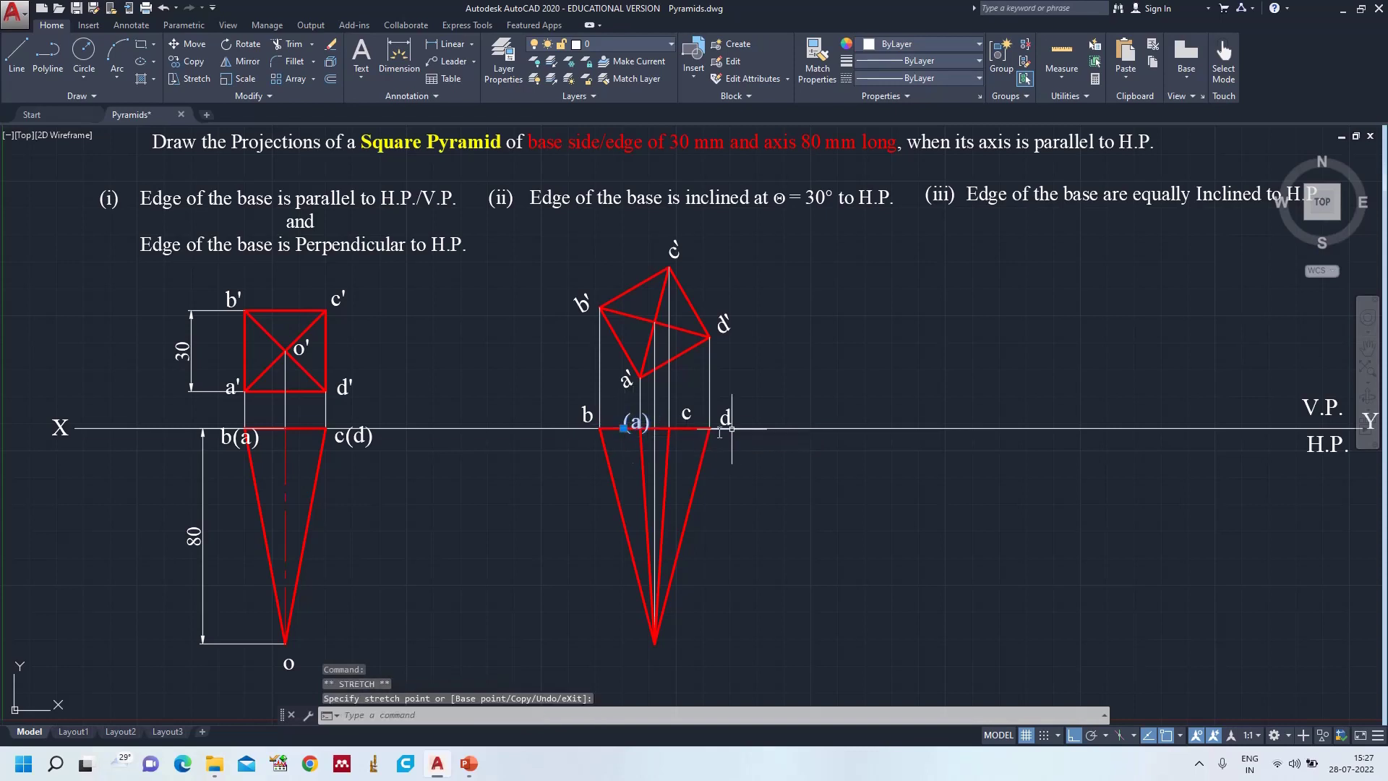
key("Escape")
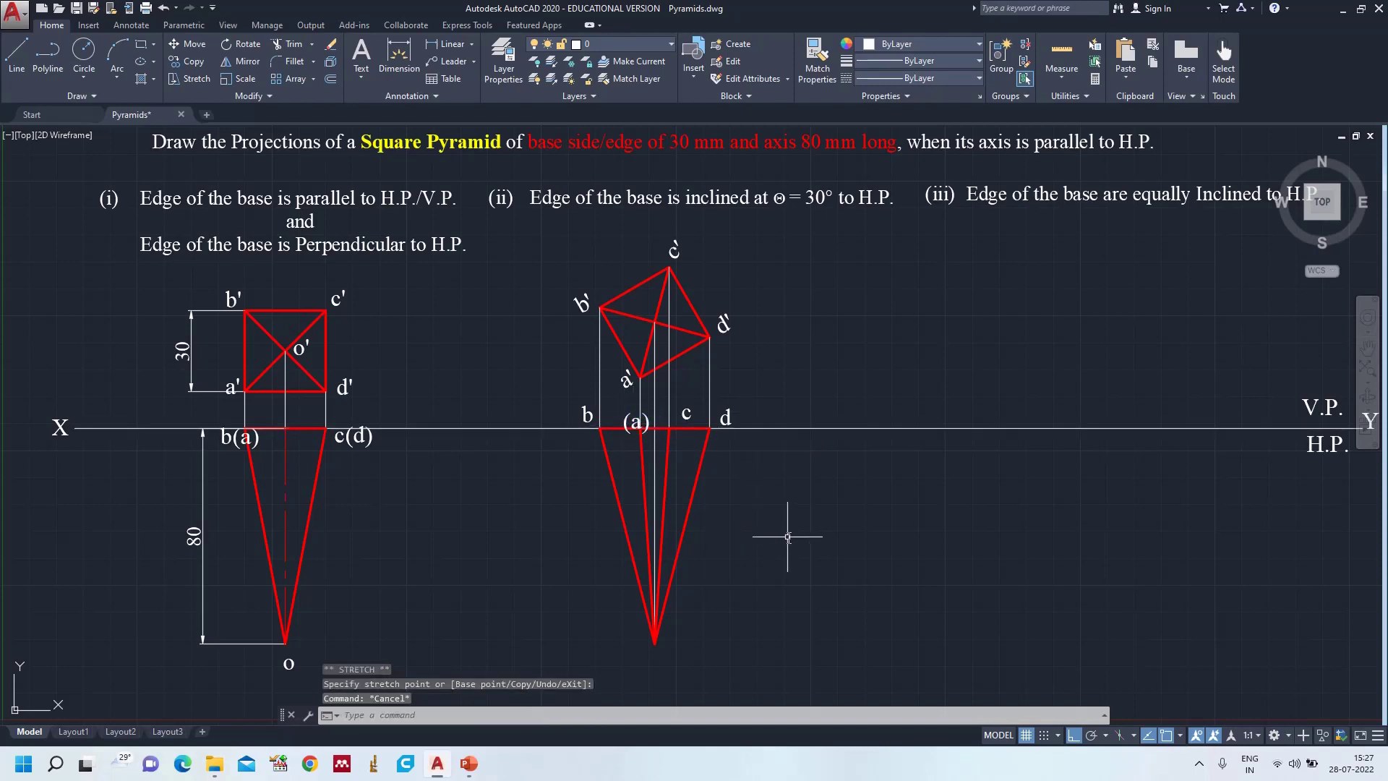
- Label the case (ii) top view's apex o with single-line text of height 6 just below it
type("text")
key("Return")
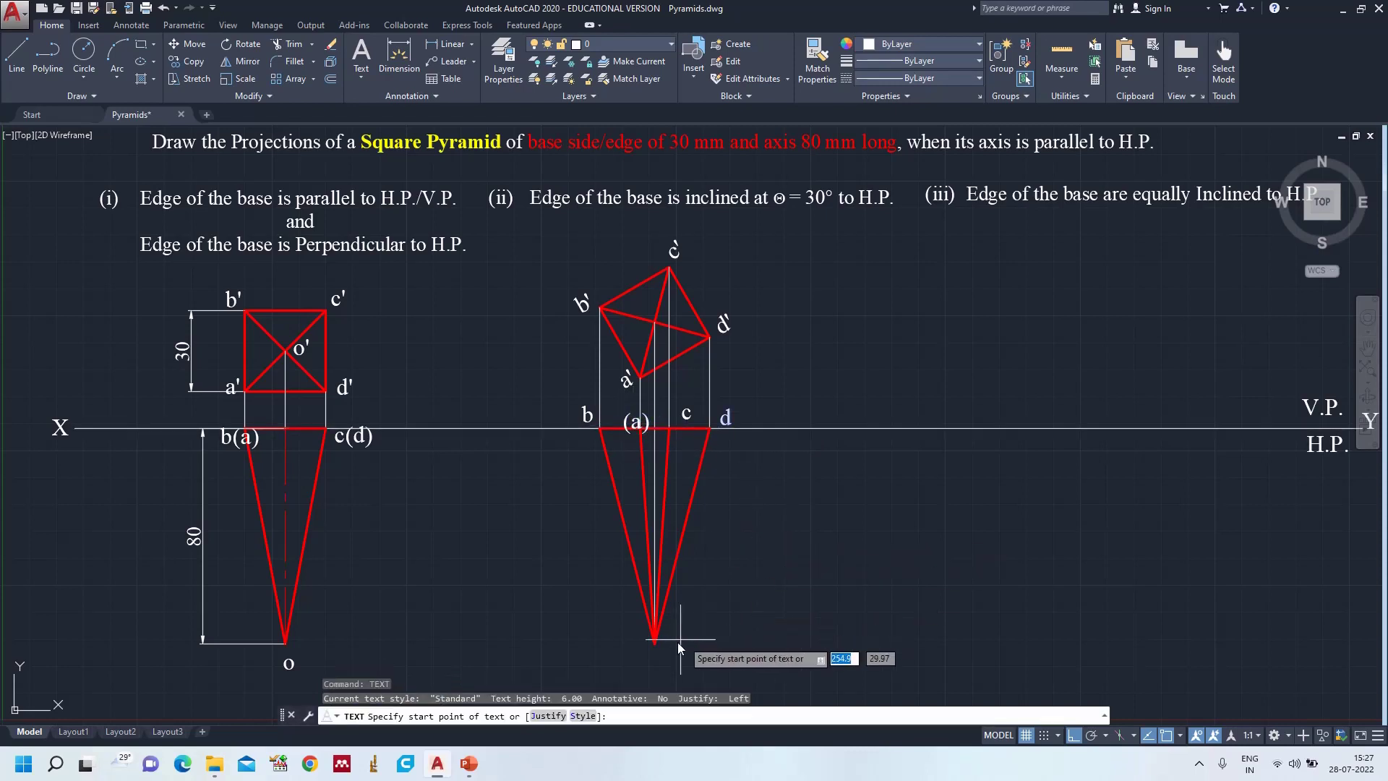
left_click(654, 656)
key("Return")
key("Return")
type("o")
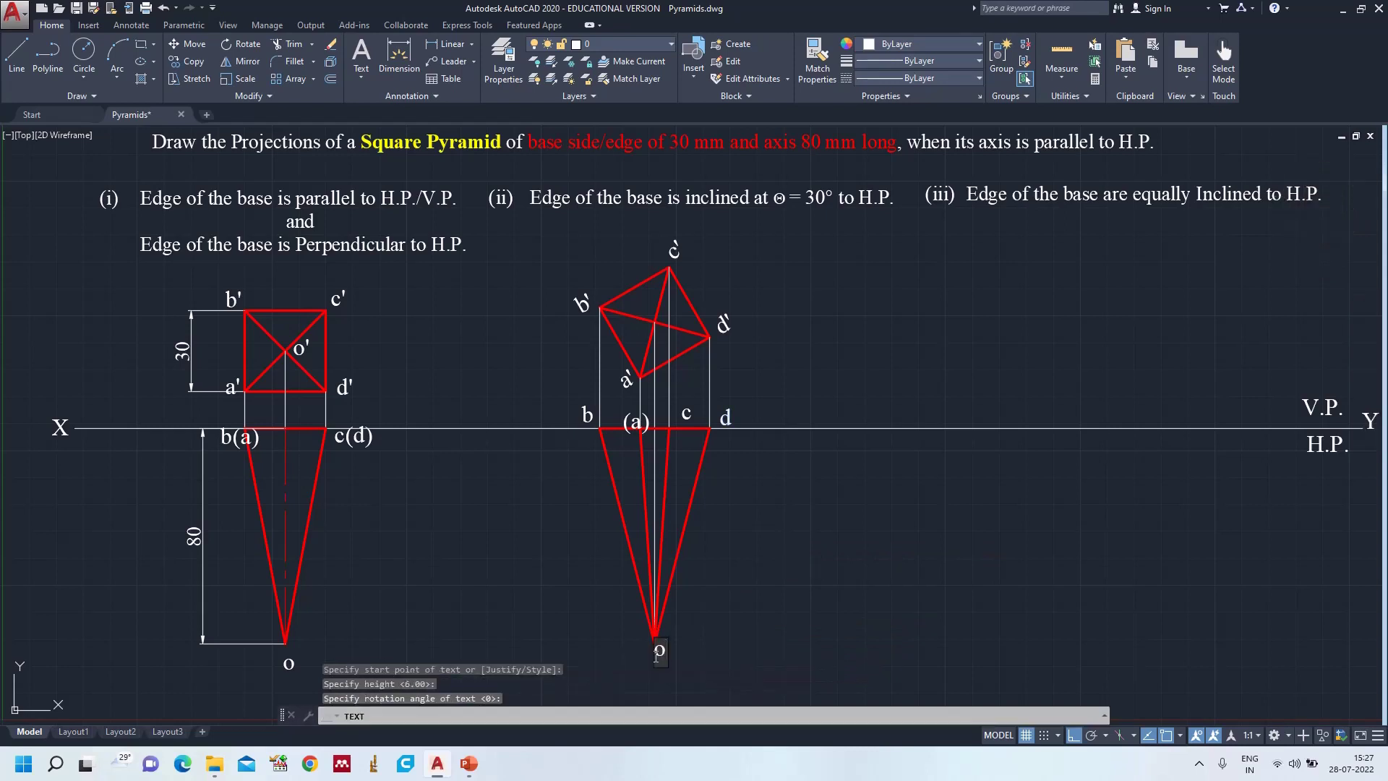
key("Return")
key("Return")
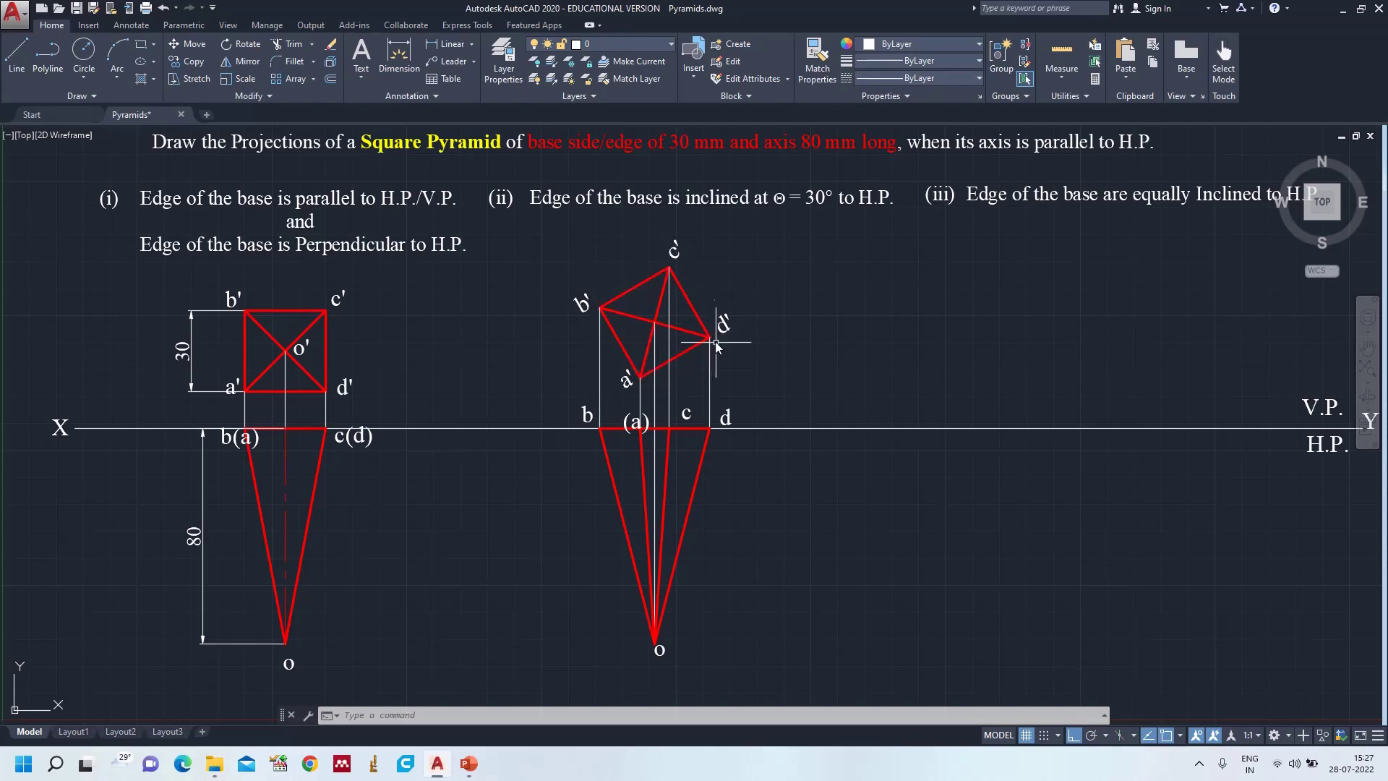
- Load the DASHED2 linetype into the drawing
left_click(644, 454)
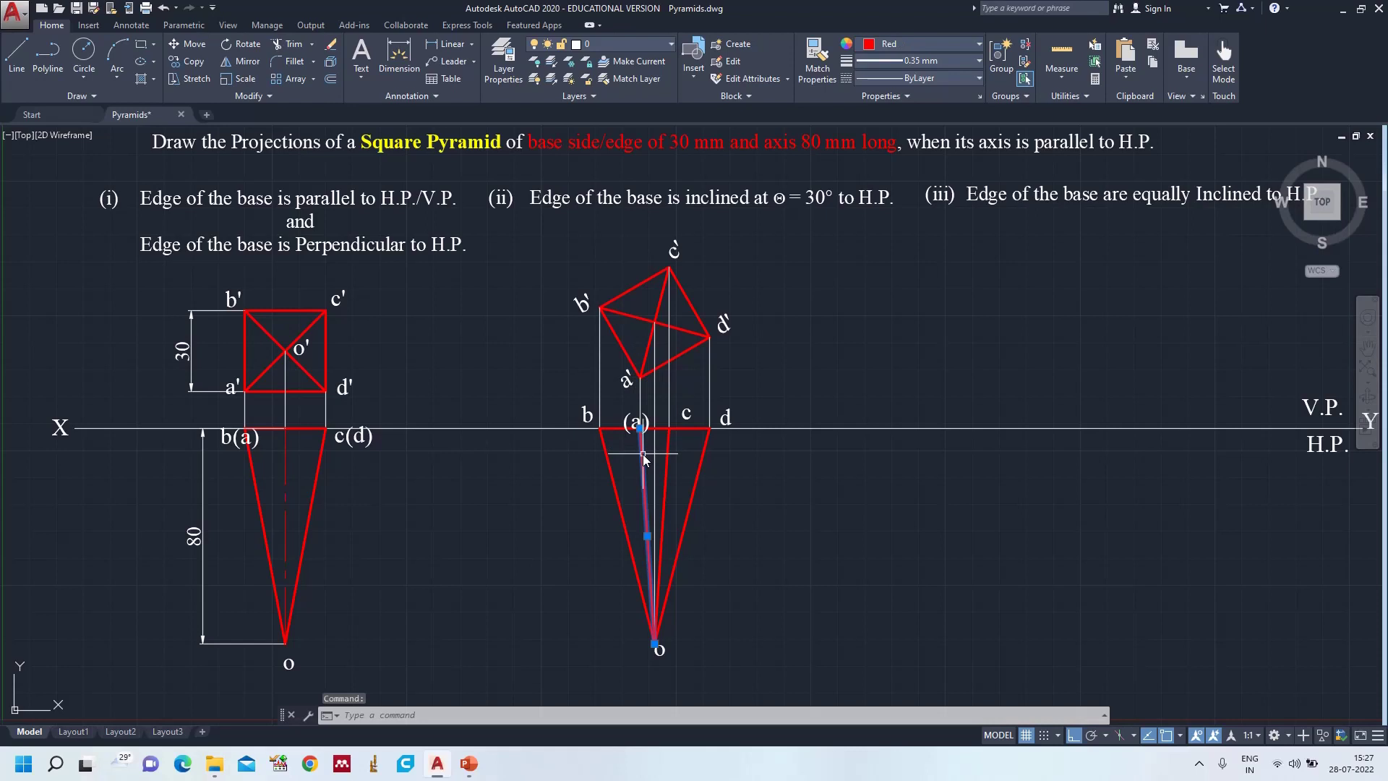
left_click(924, 78)
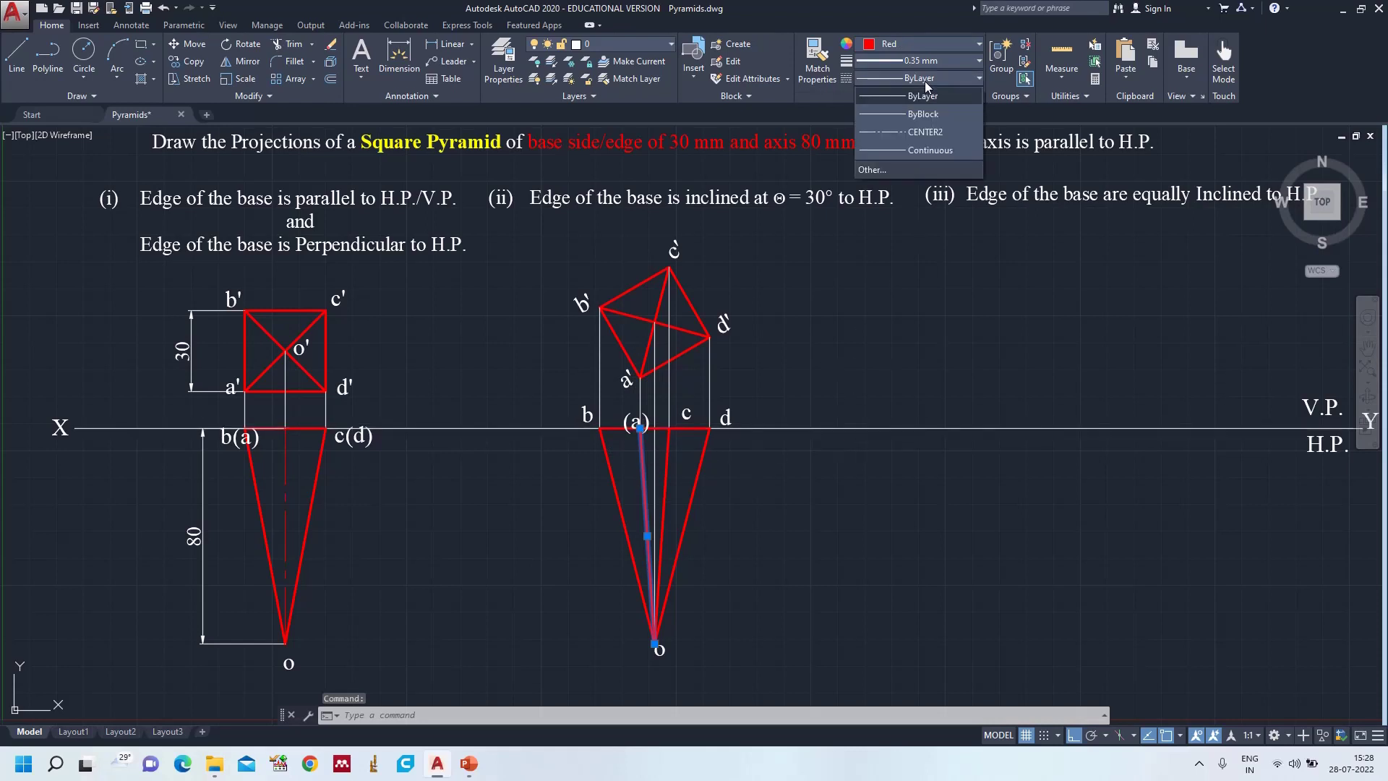
left_click(891, 166)
left_click(680, 186)
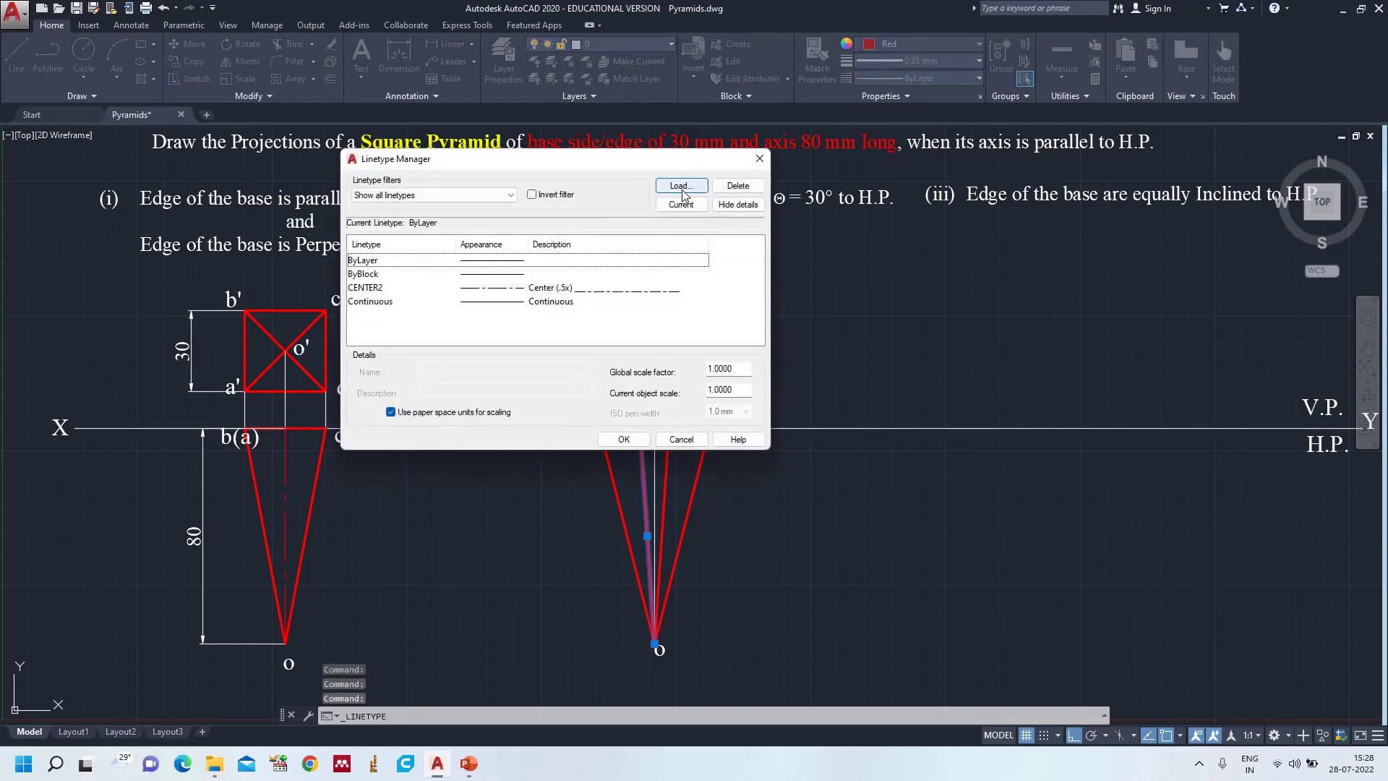
scroll(440, 349, "down", 4)
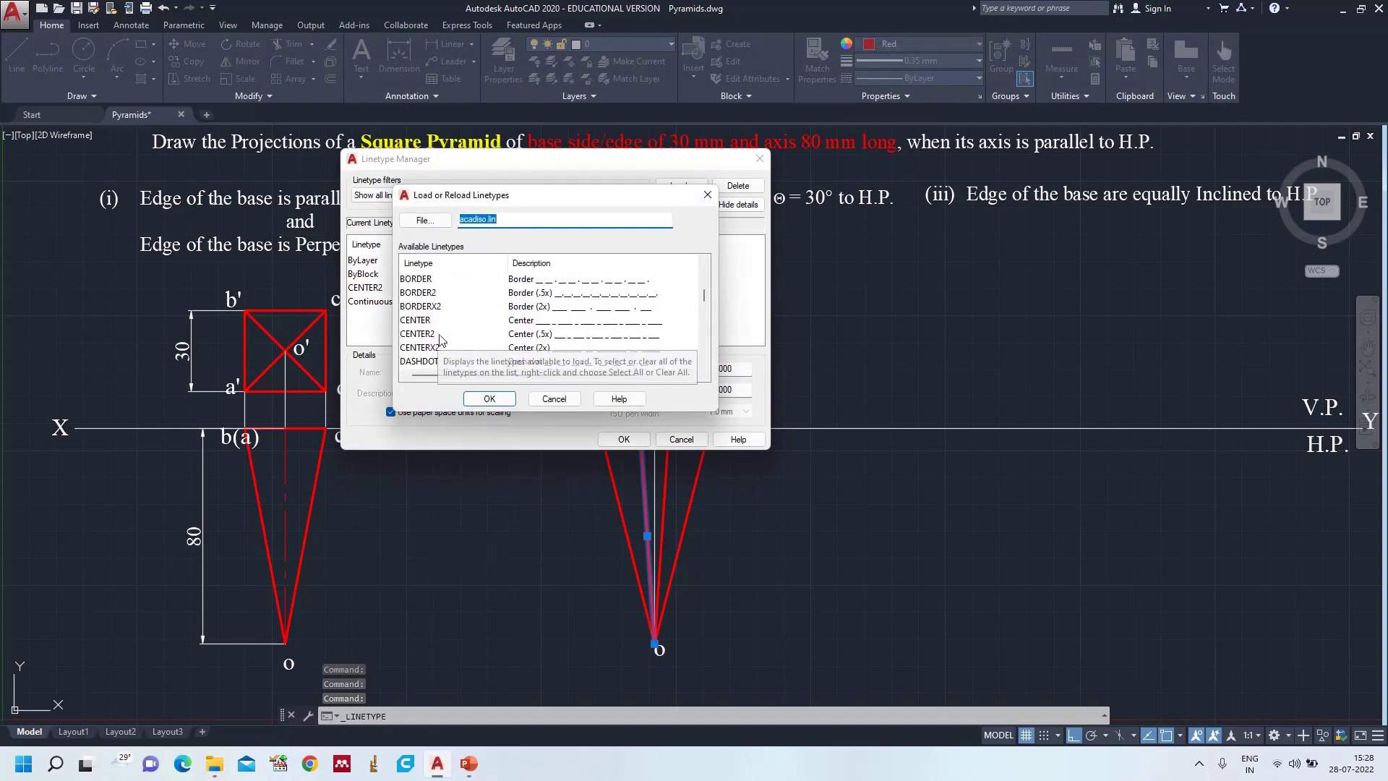
scroll(440, 349, "down", 1)
left_click(418, 333)
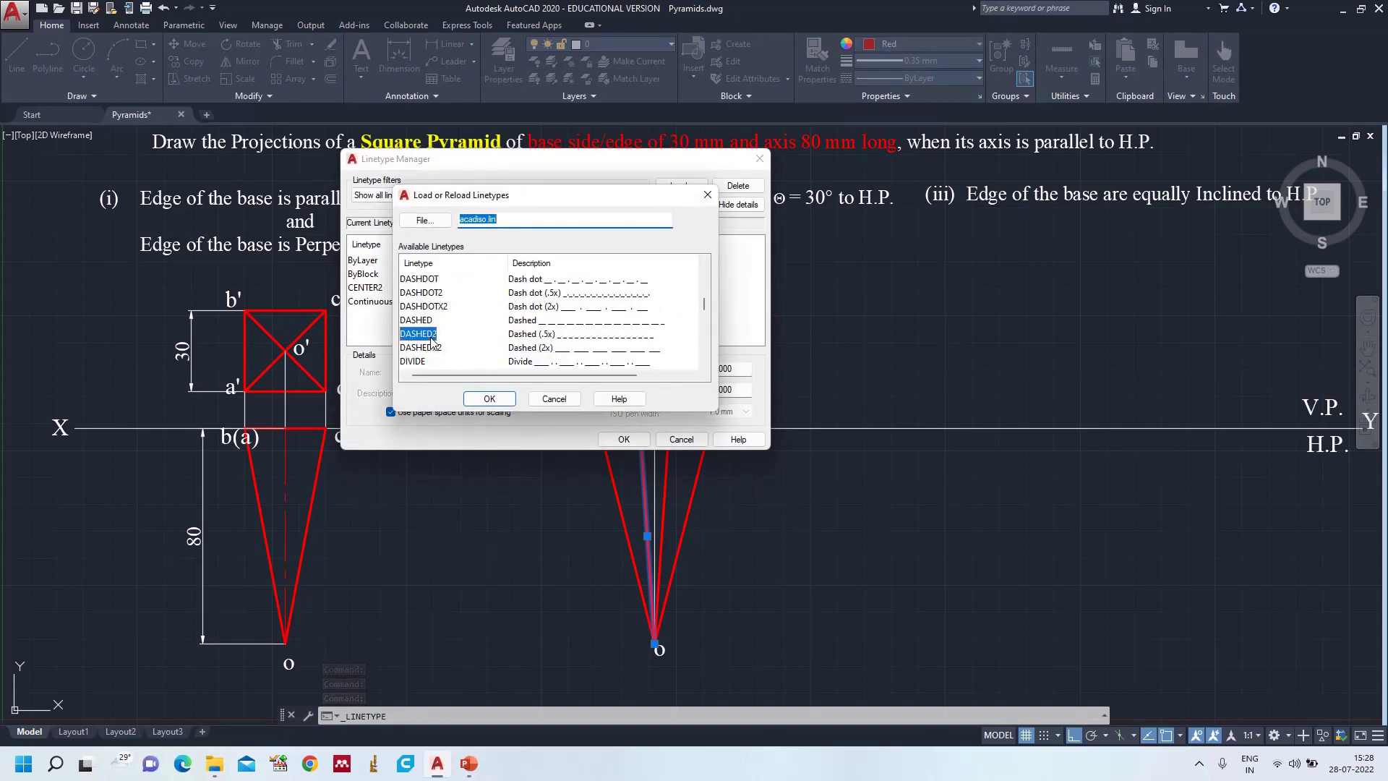
left_click(489, 399)
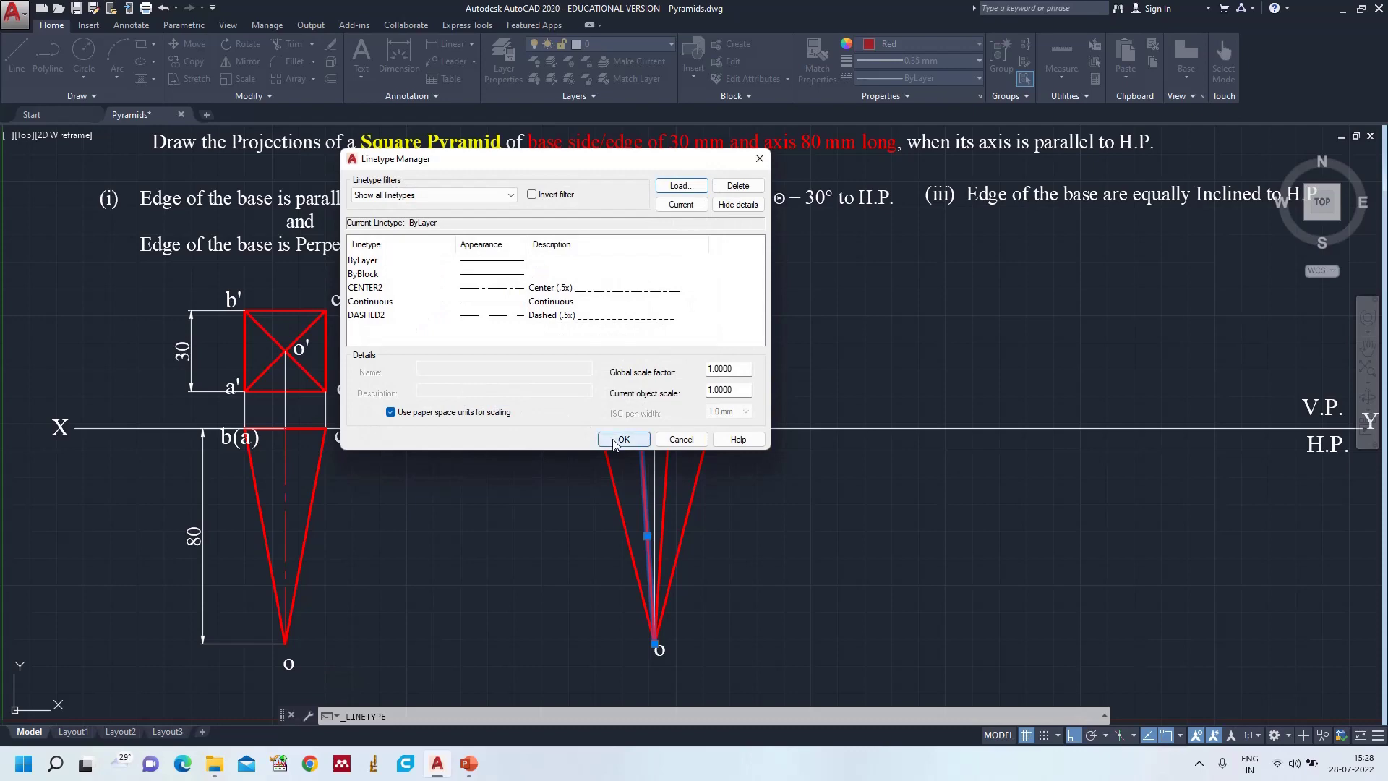
left_click(623, 438)
- Set the hidden slant edge from (a) to apex o in the case (ii) top view to linetype DASHED2
left_click(643, 466)
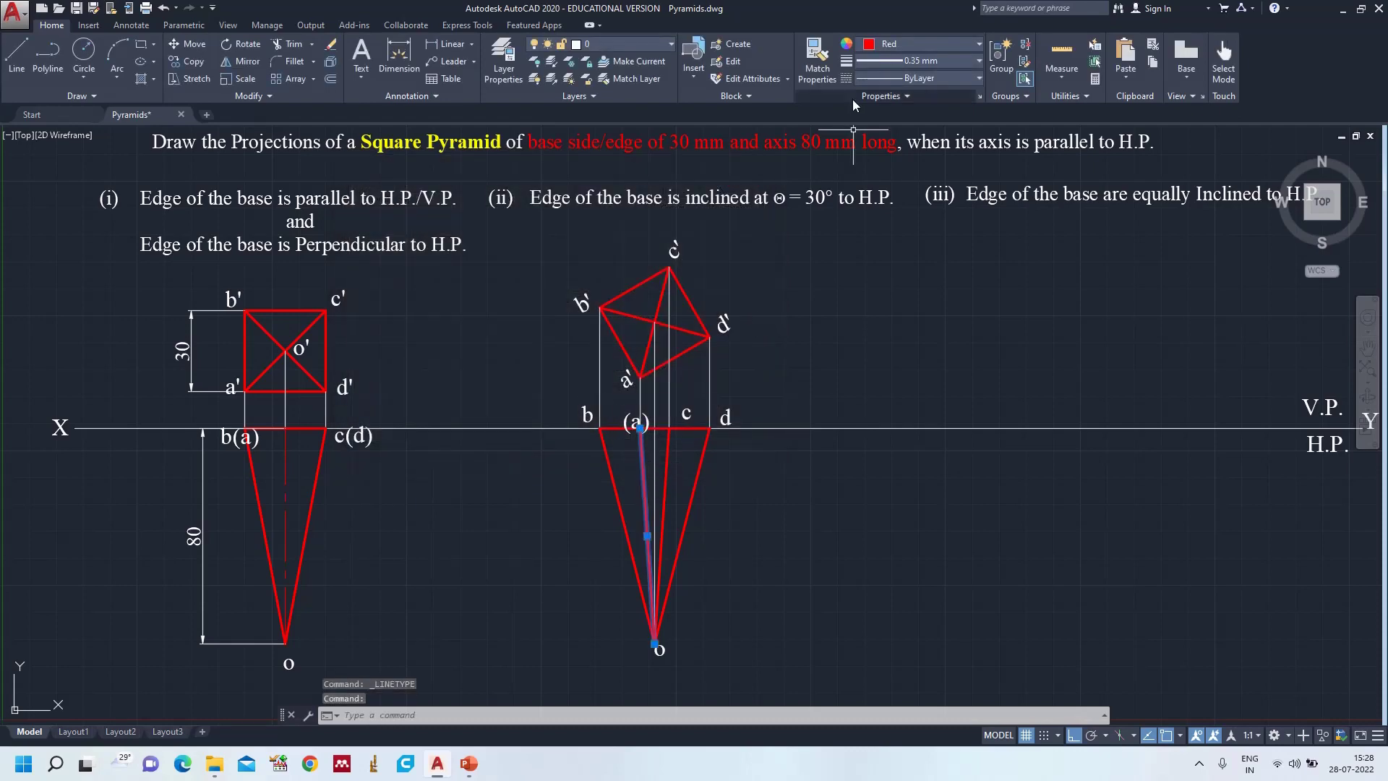
left_click(896, 81)
left_click(908, 167)
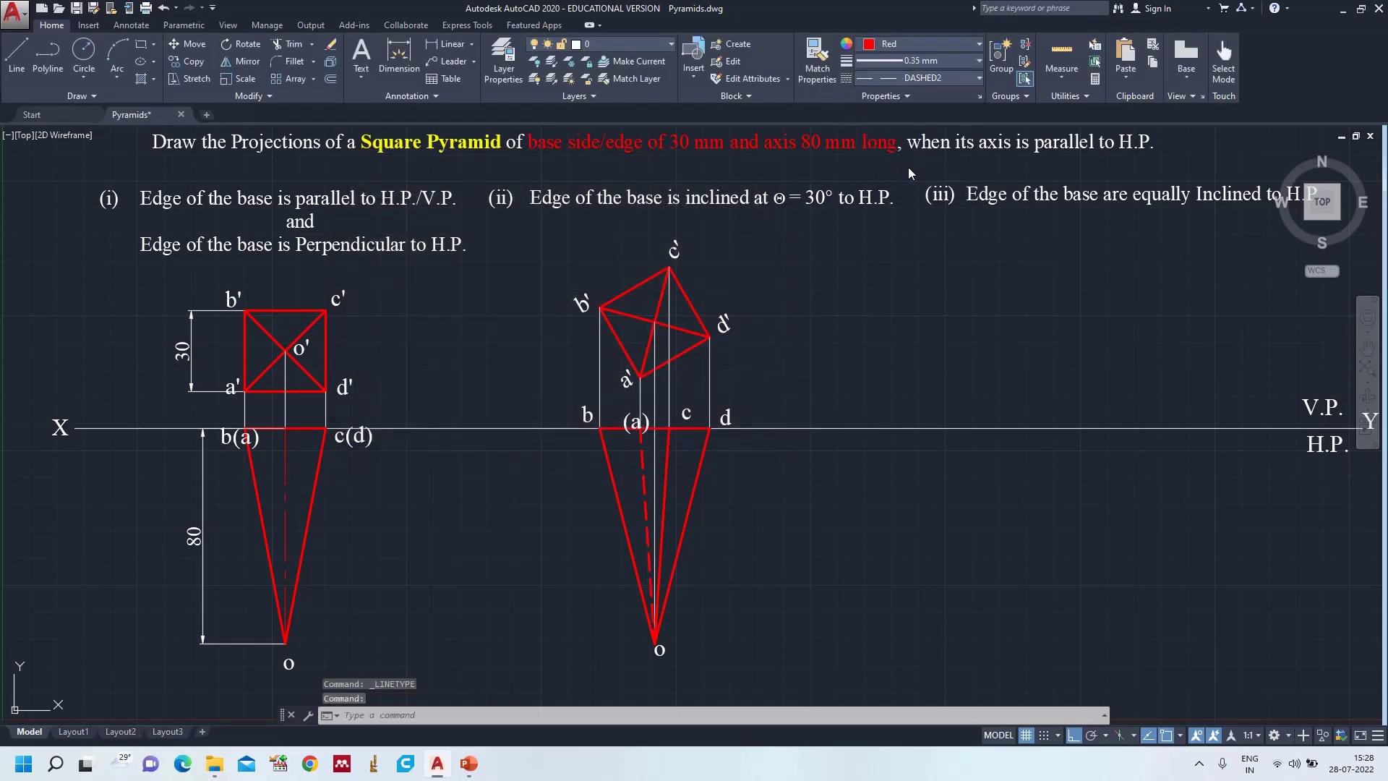
key("Escape")
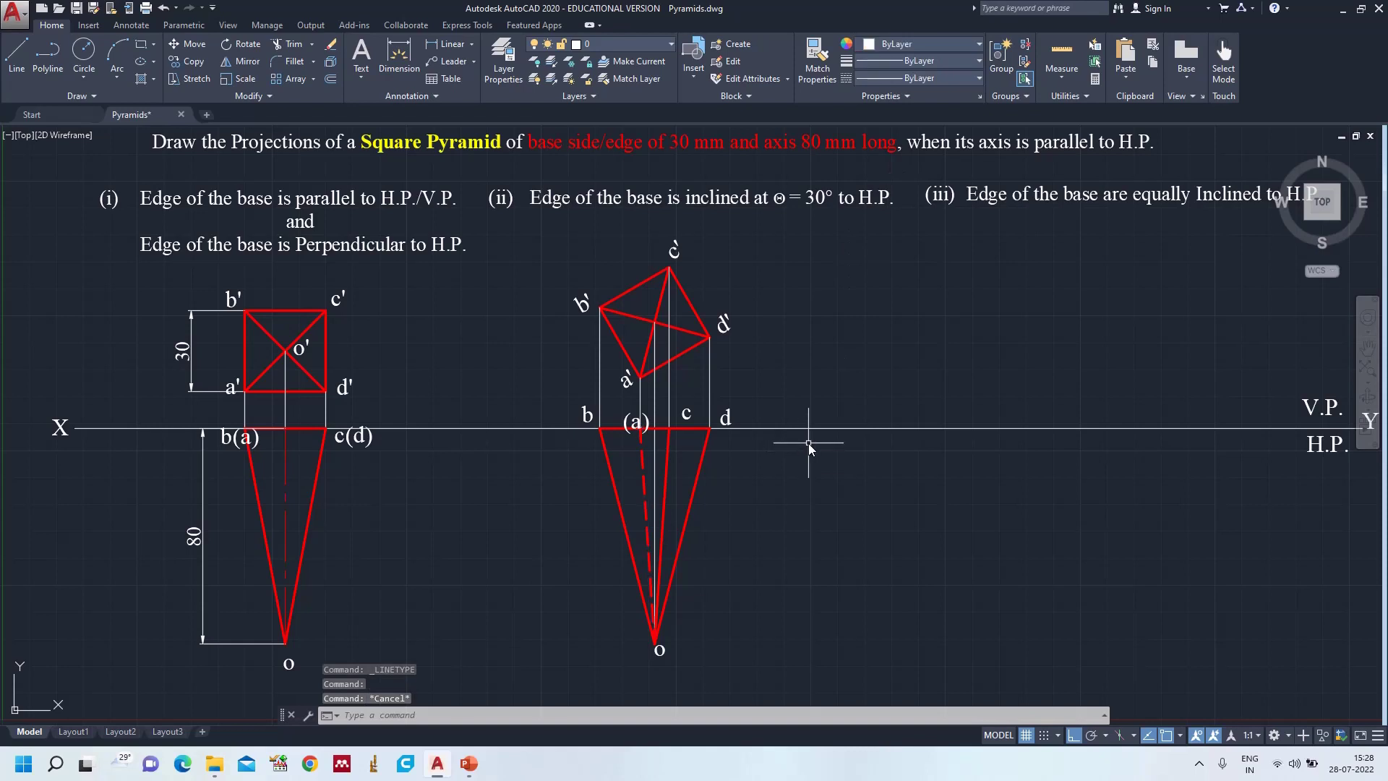
- Label the apex o' near the centre of the case (ii) front view with single-line text of height 6
type("text")
key("Return")
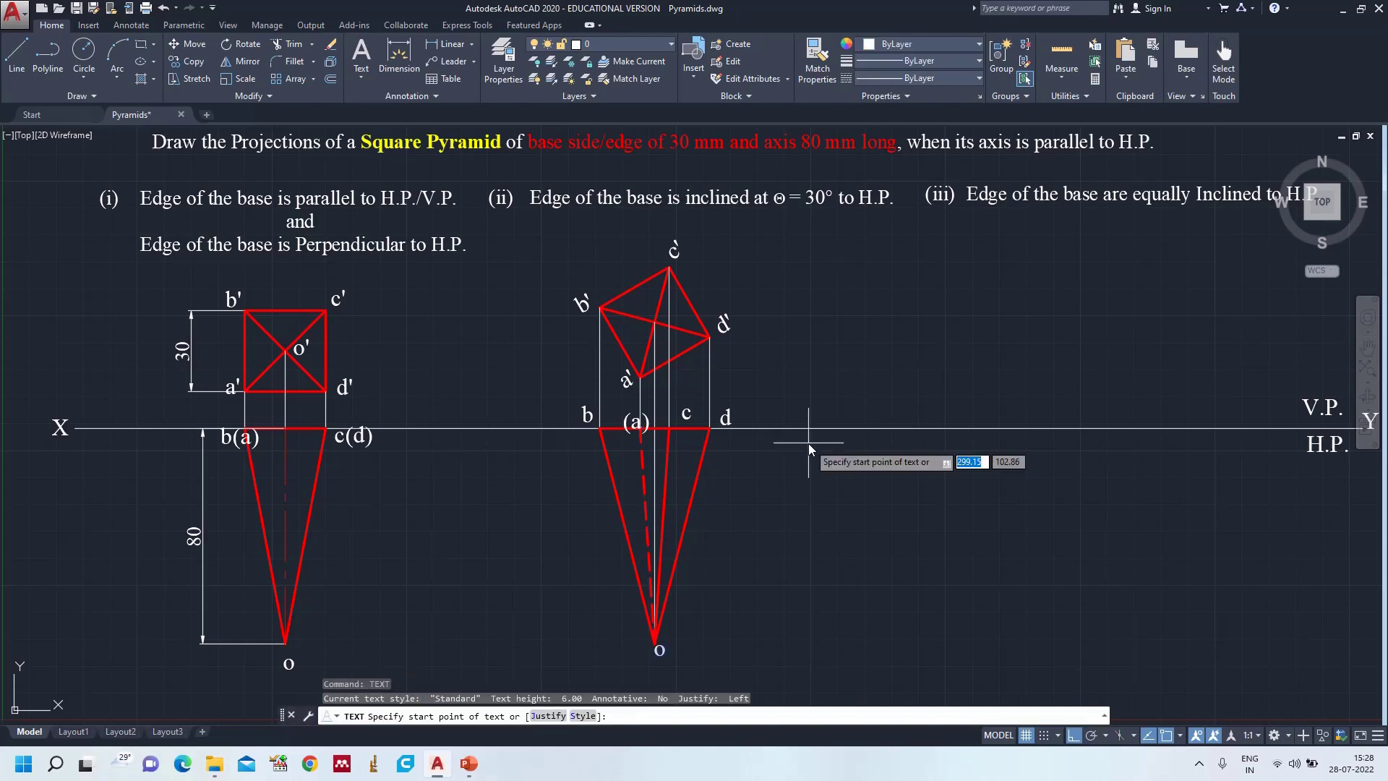
left_click(666, 321)
key("Return")
key("Return")
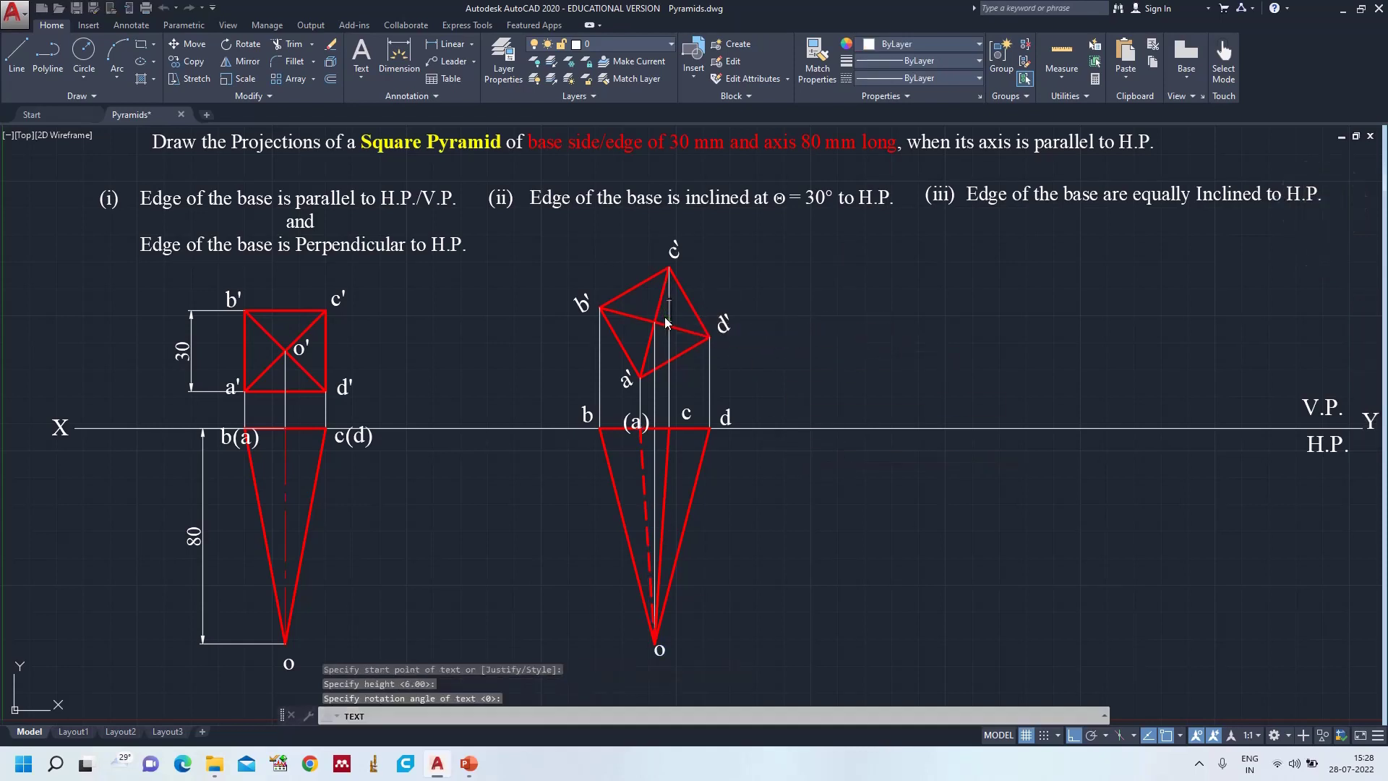
type("o'")
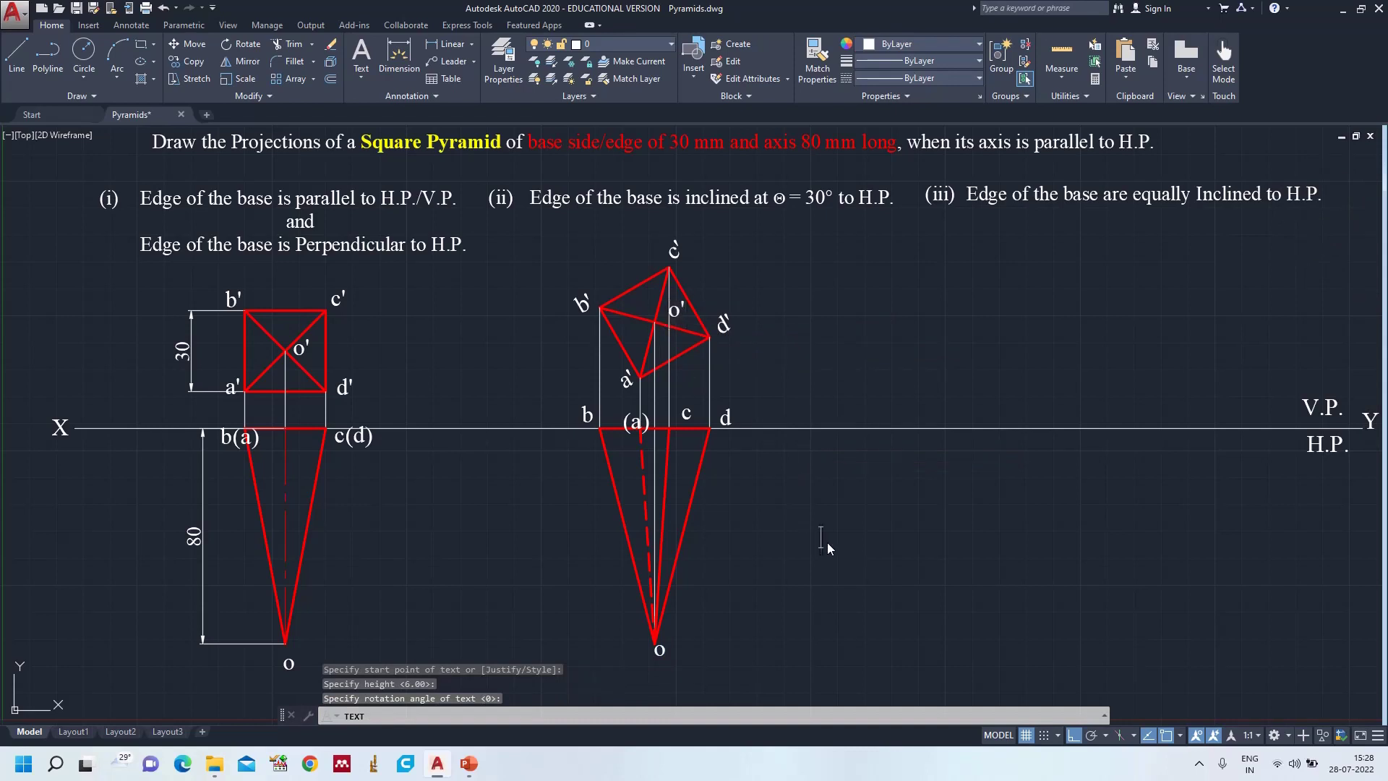
key("Return")
key("Return")
- Move the o' label to just above the crossing of the base diagonals in the case (ii) front view
left_click(678, 310)
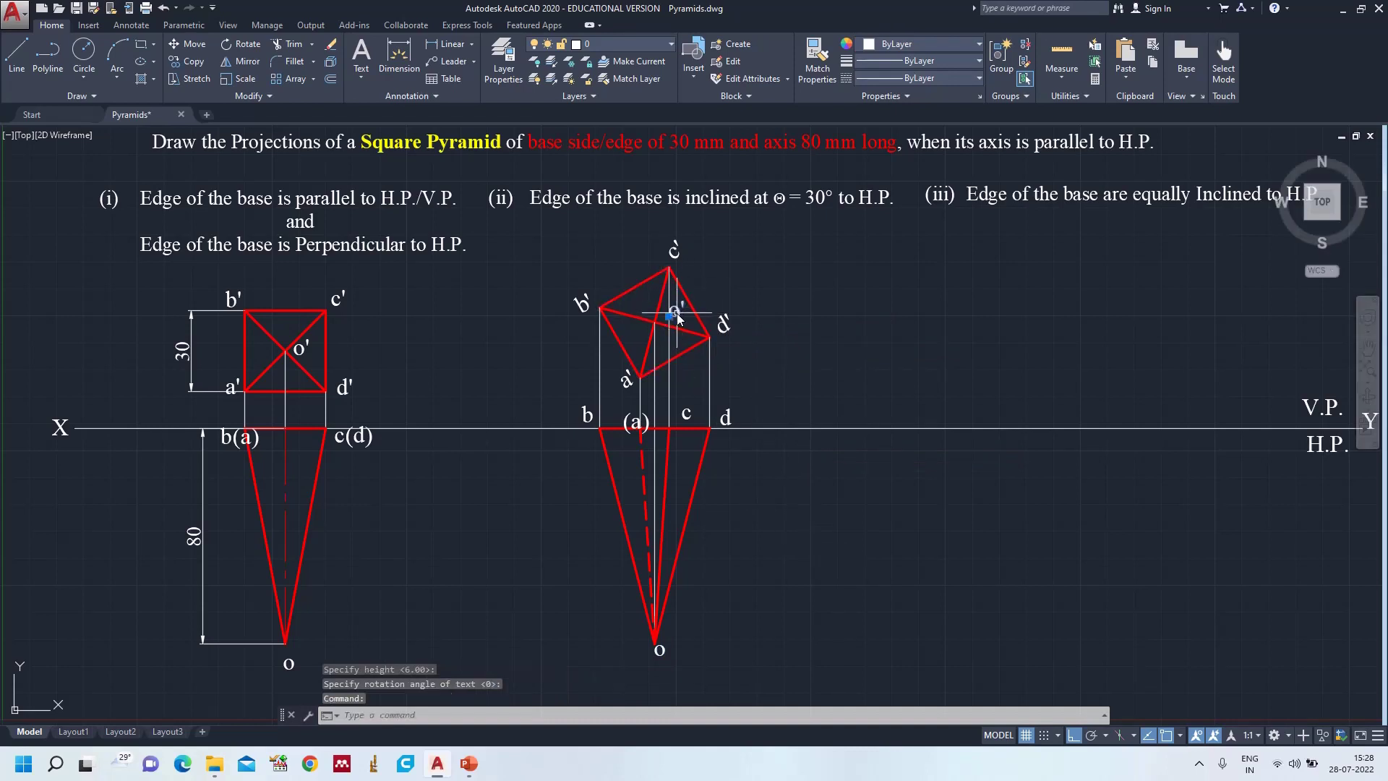
left_click(665, 322)
key("Escape")
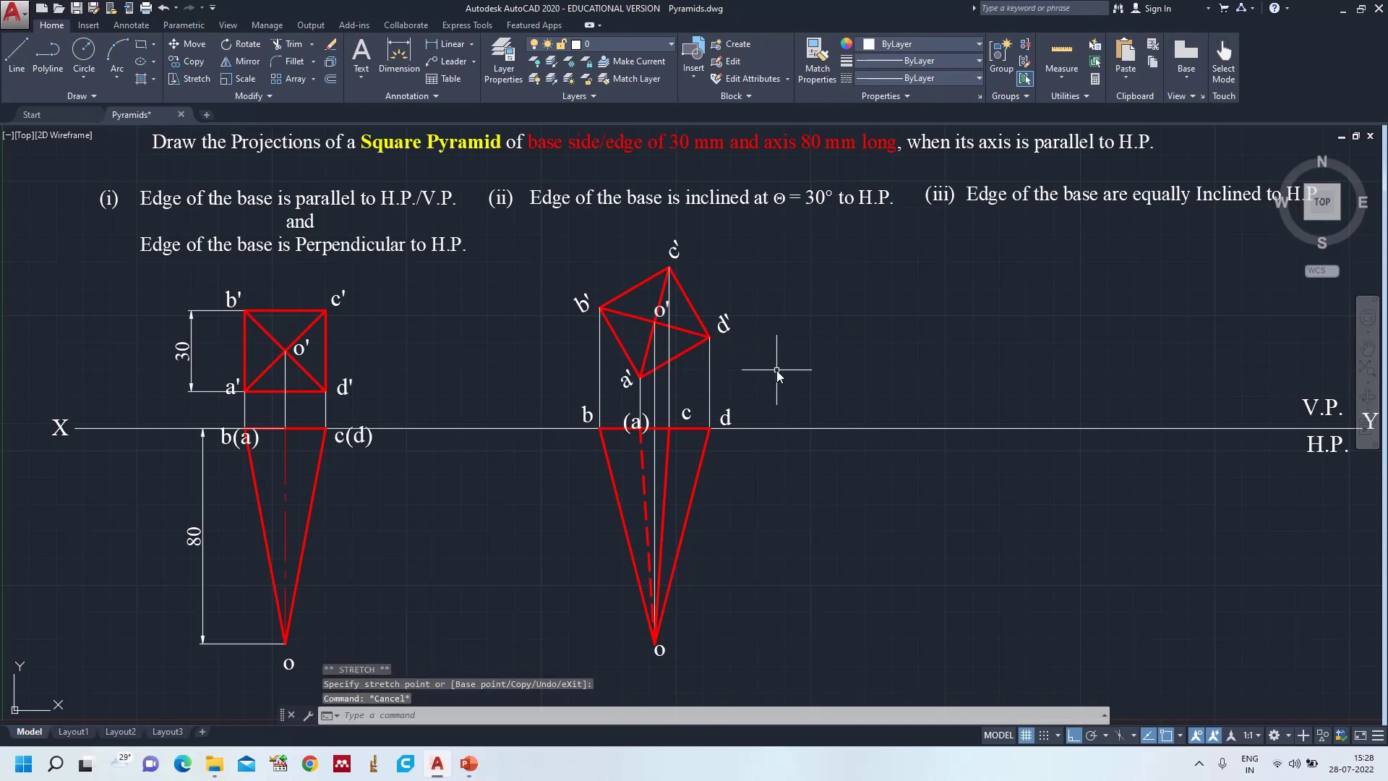
- Add an aligned dimension to base edge b'c' of the case (ii) front view, placed outside the square
type("da")
key("Return")
left_click(600, 307)
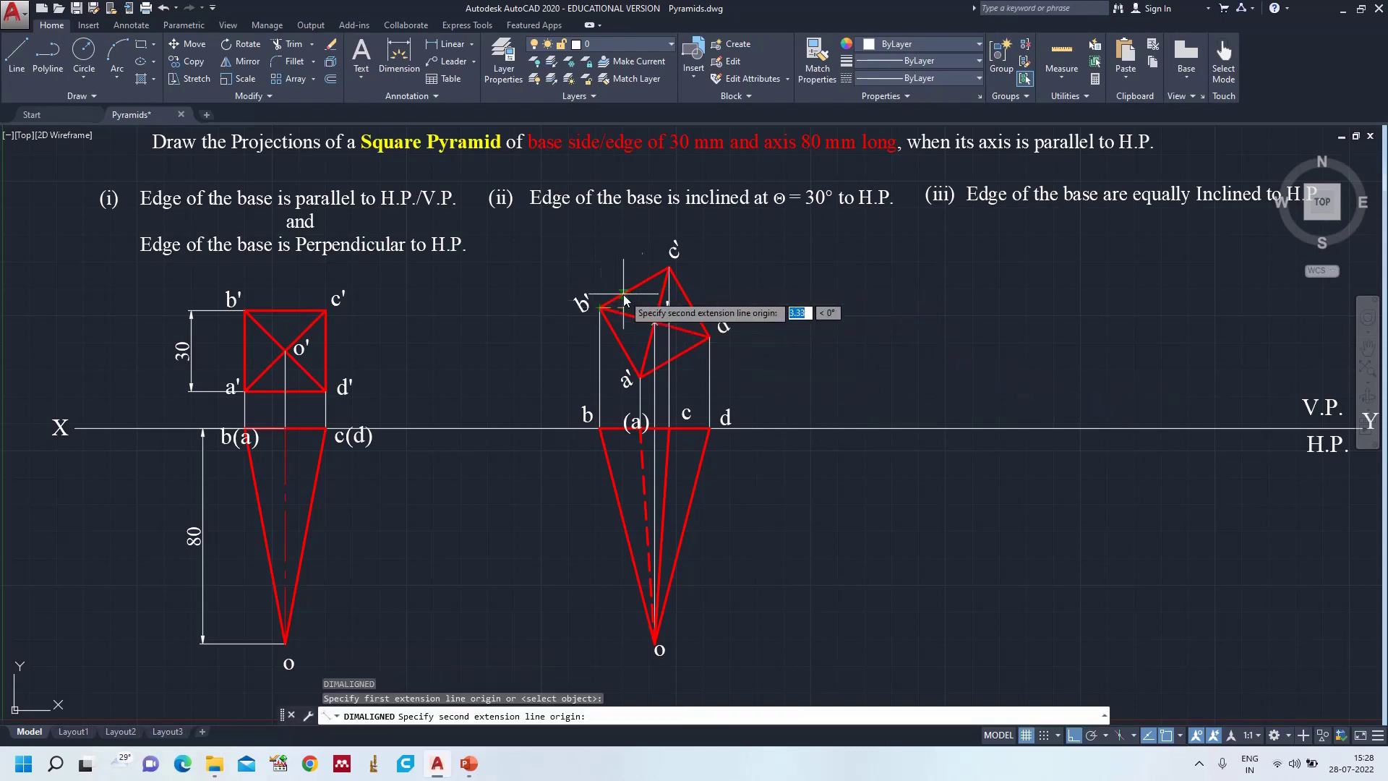
left_click(668, 269)
left_click(655, 258)
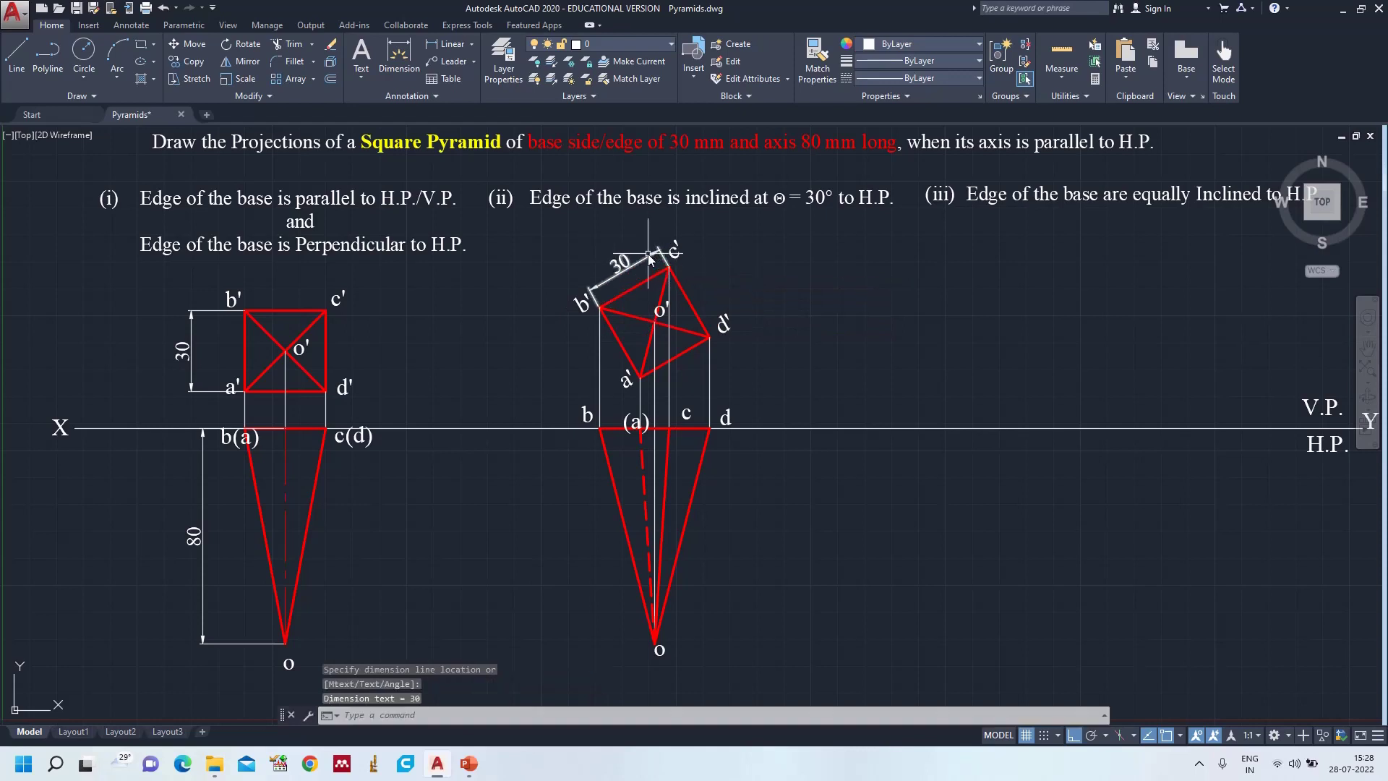
key("Return")
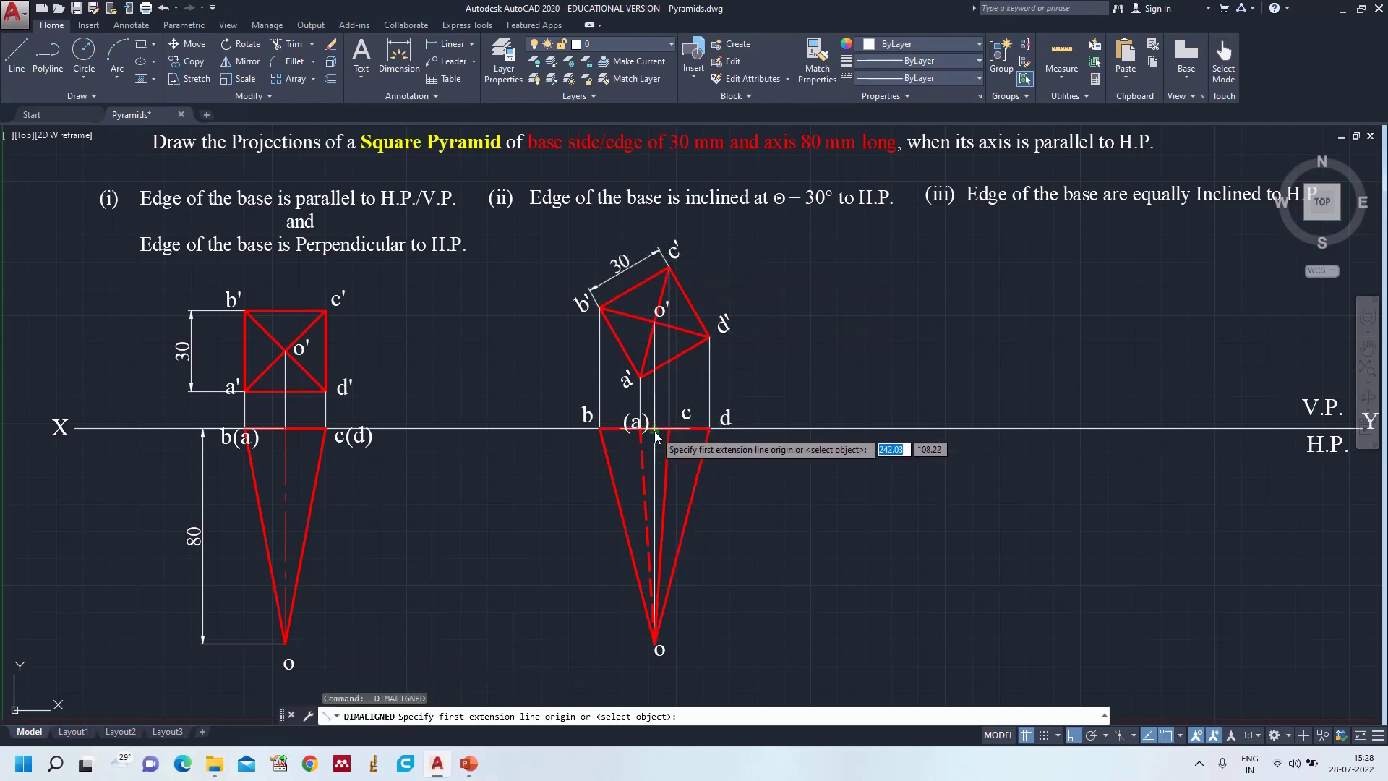
key("Escape")
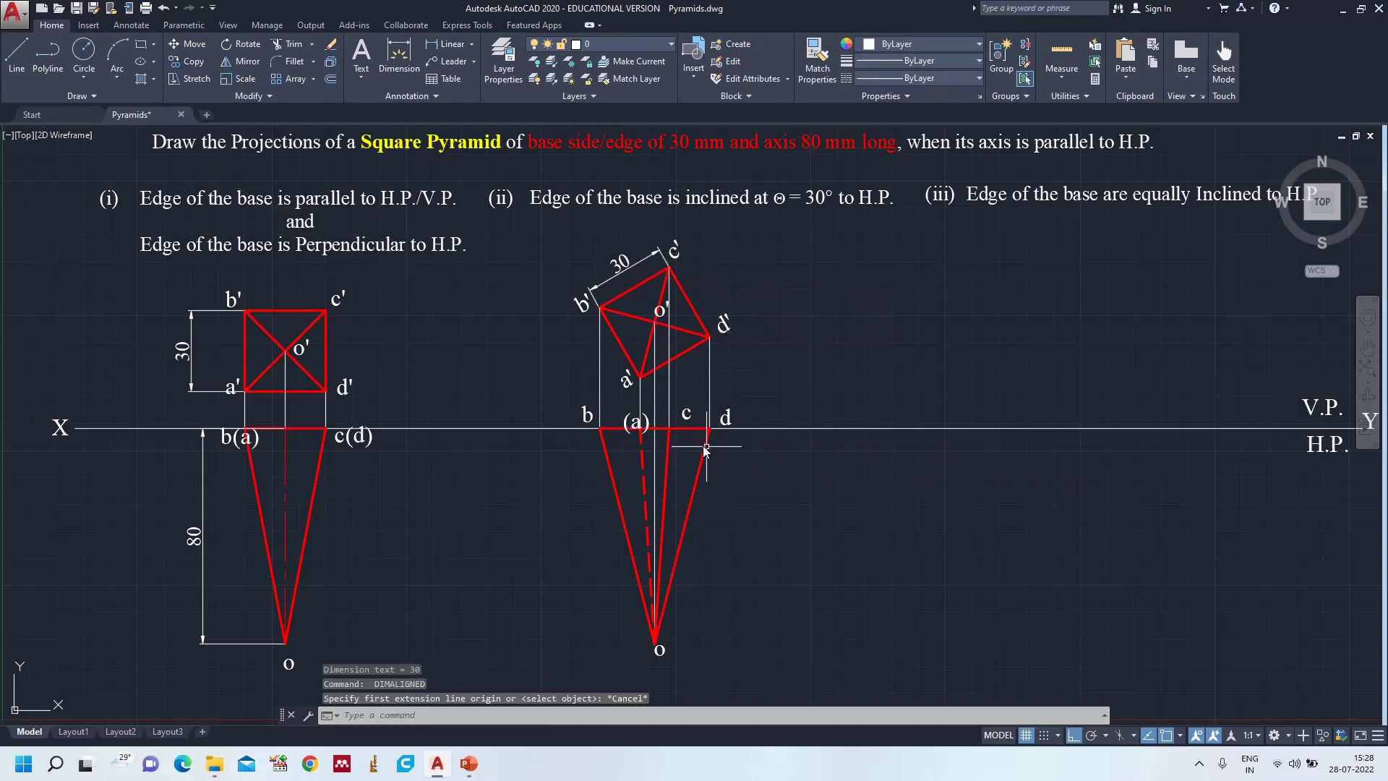
- Set the case (ii) top view's axis line to linetype CENTER2 and colour Red
left_click(657, 454)
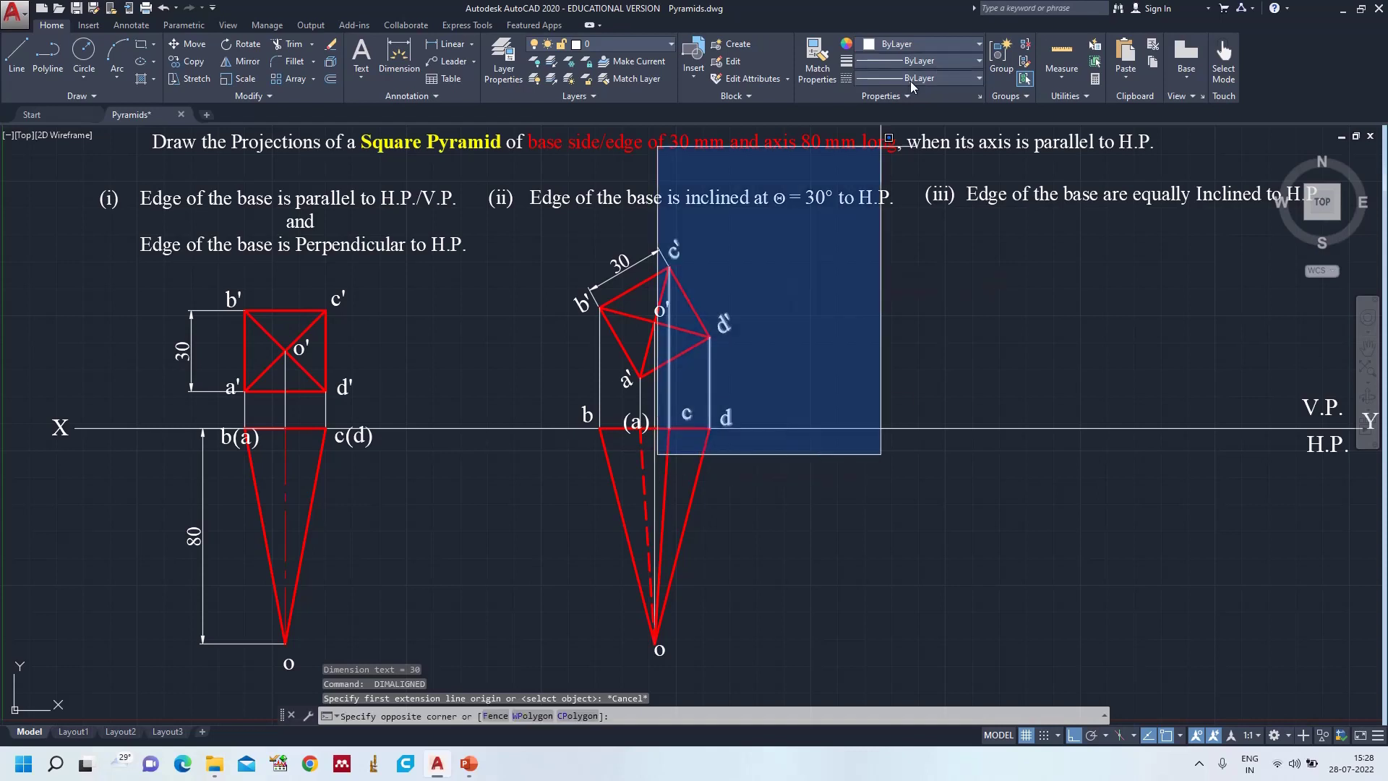
key("Escape")
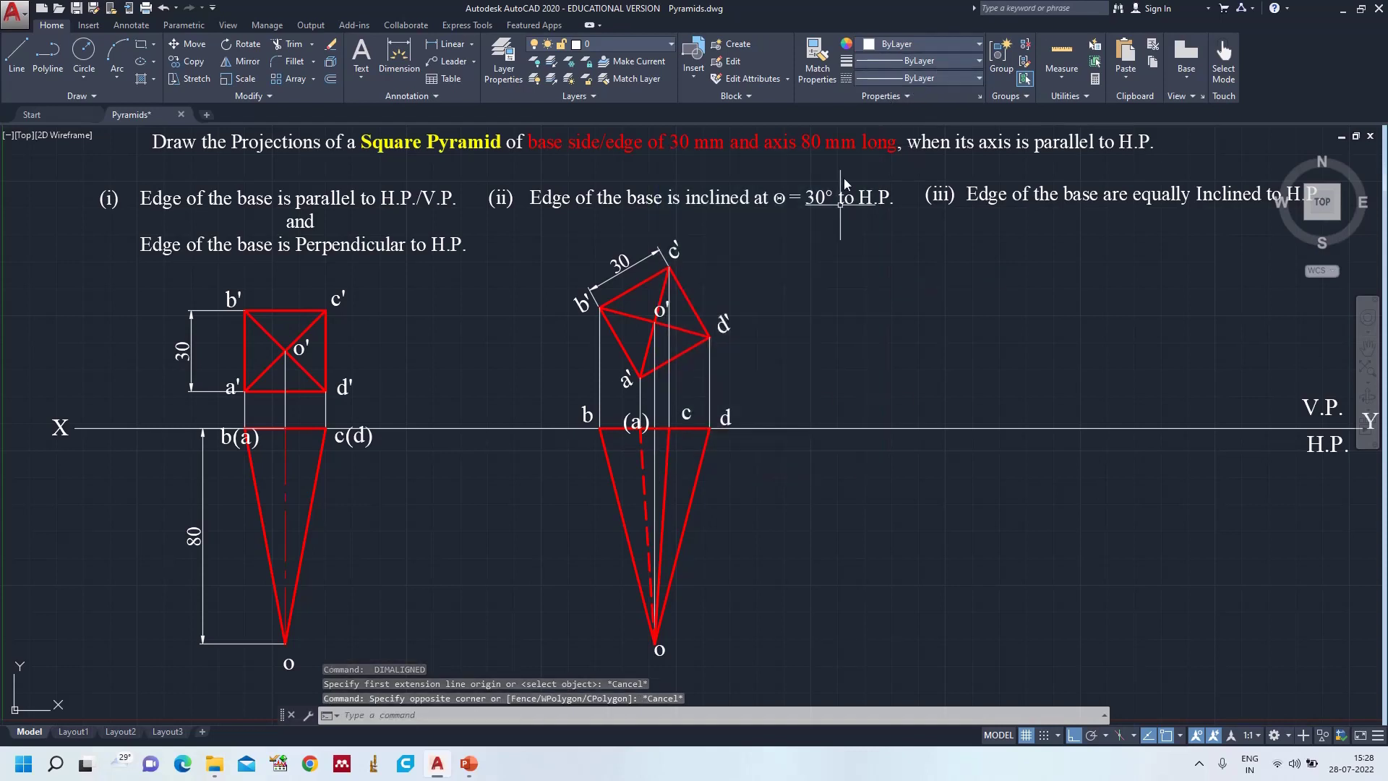
left_click(655, 463)
left_click(891, 77)
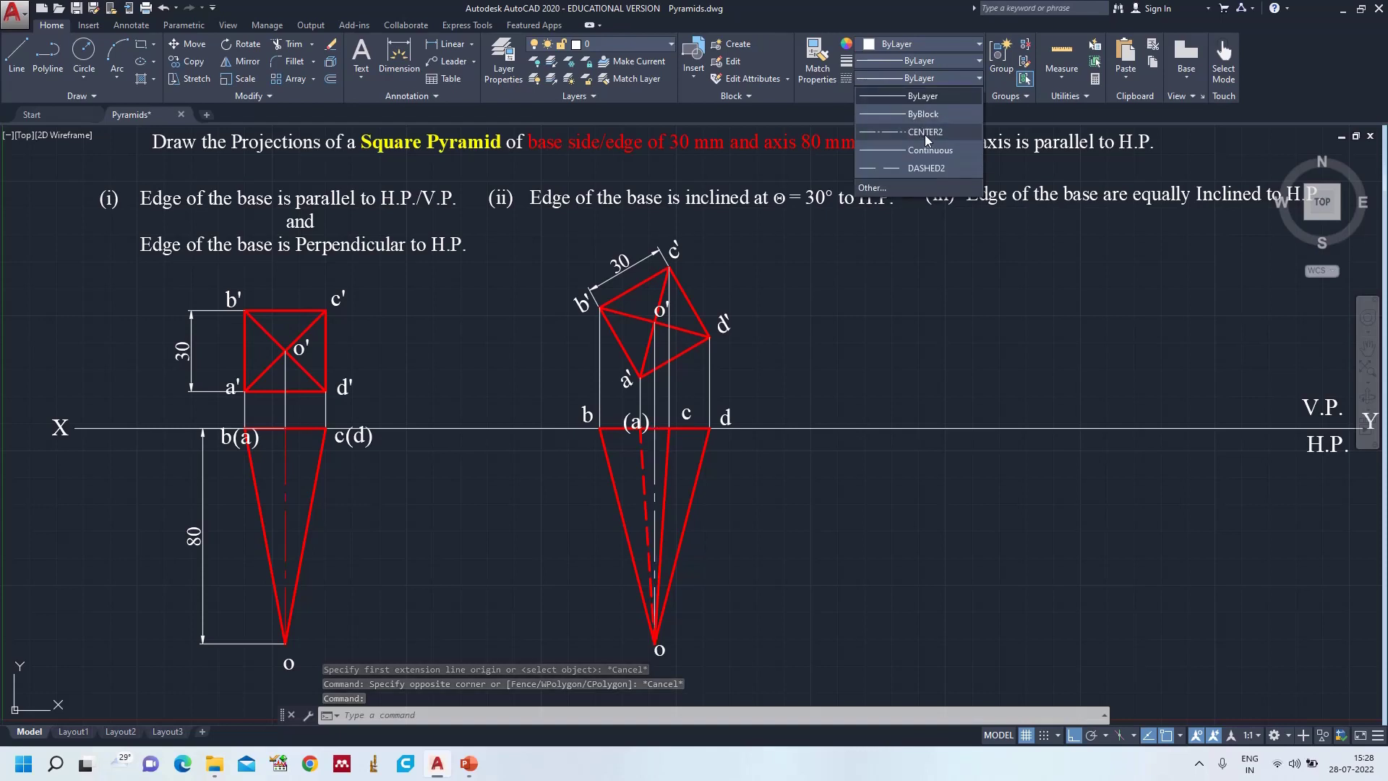
left_click(925, 134)
left_click(909, 43)
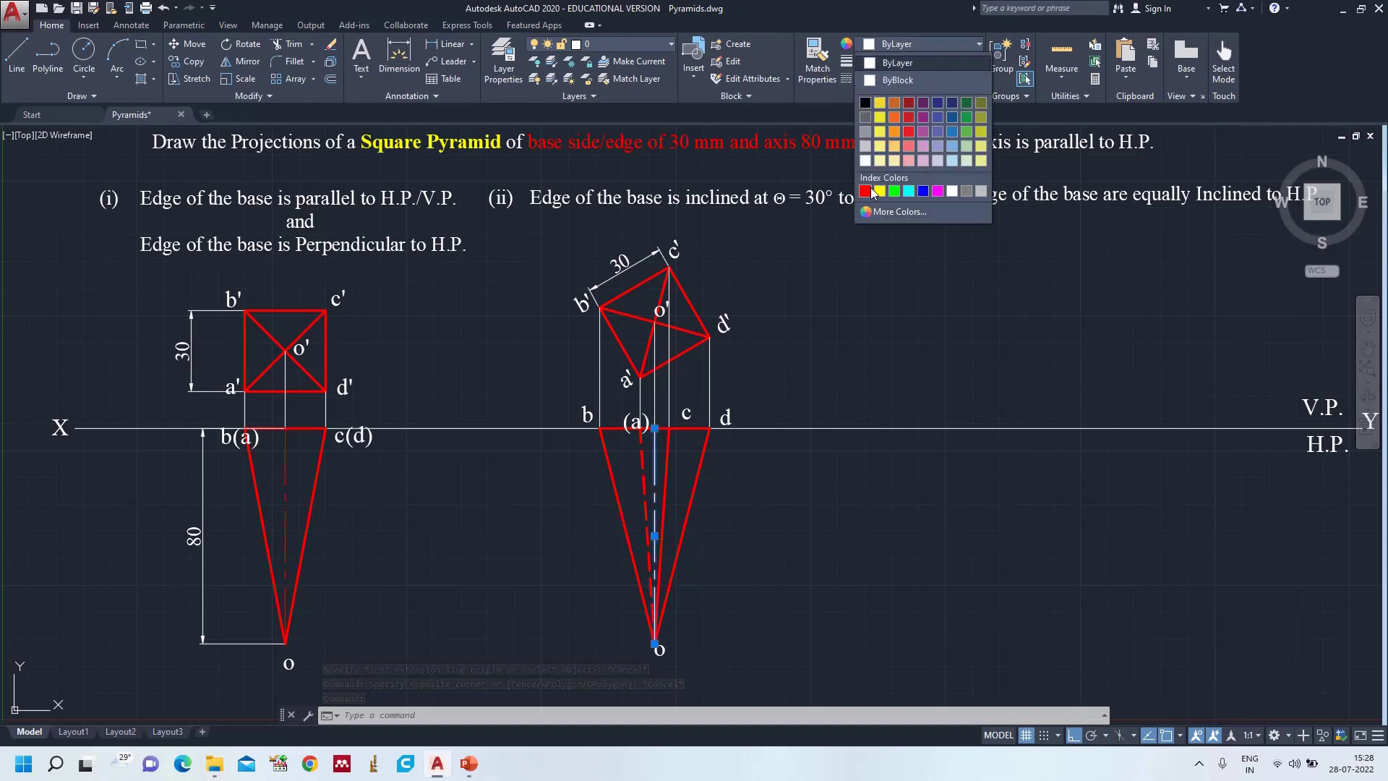
left_click(865, 190)
key("Escape")
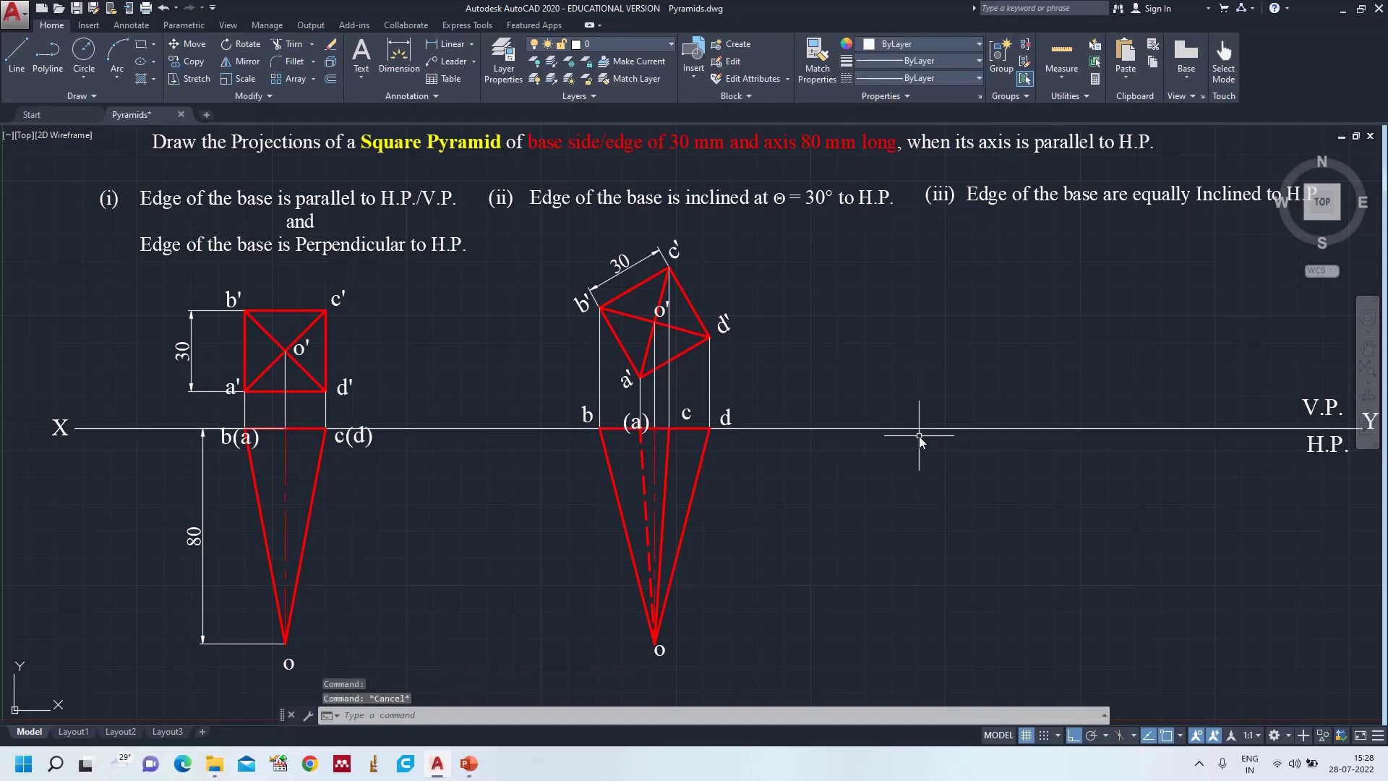
type("dal")
key("Return")
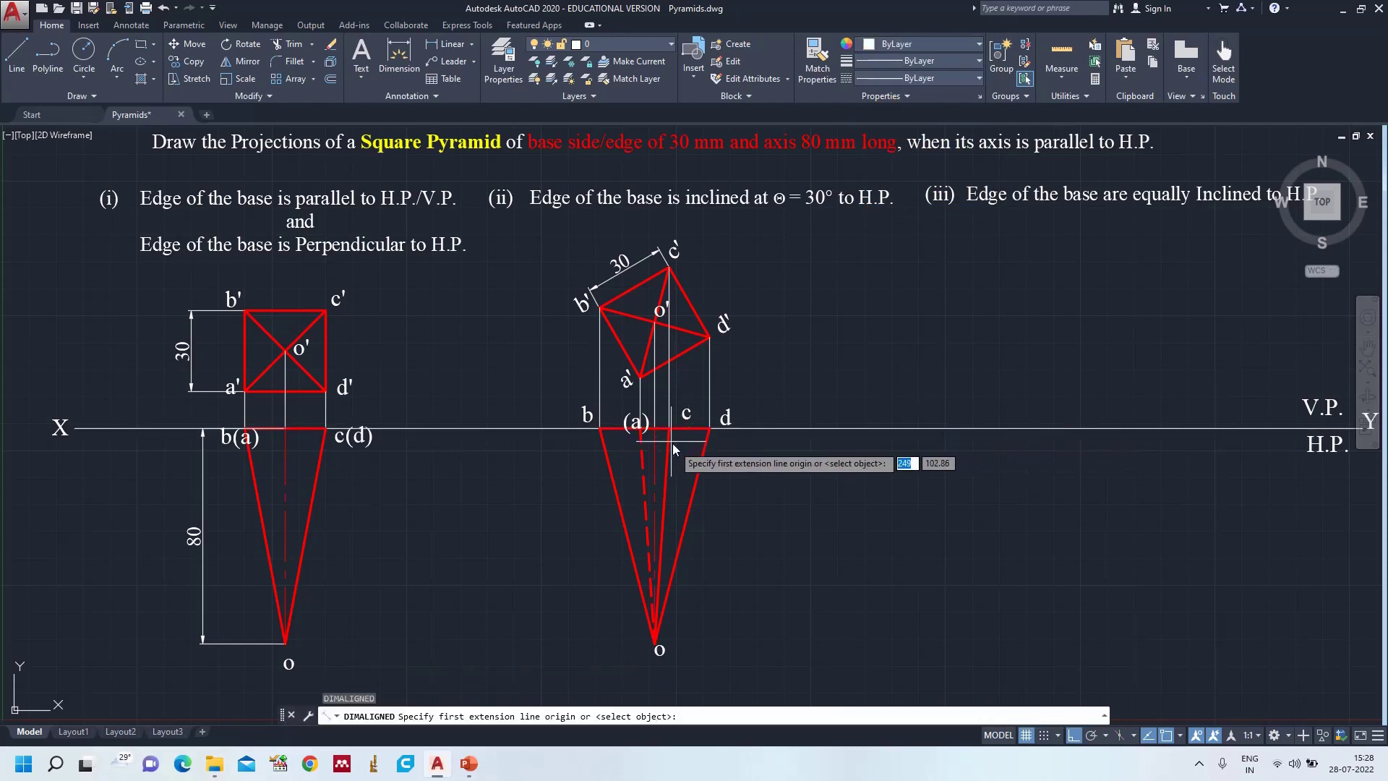
left_click(657, 429)
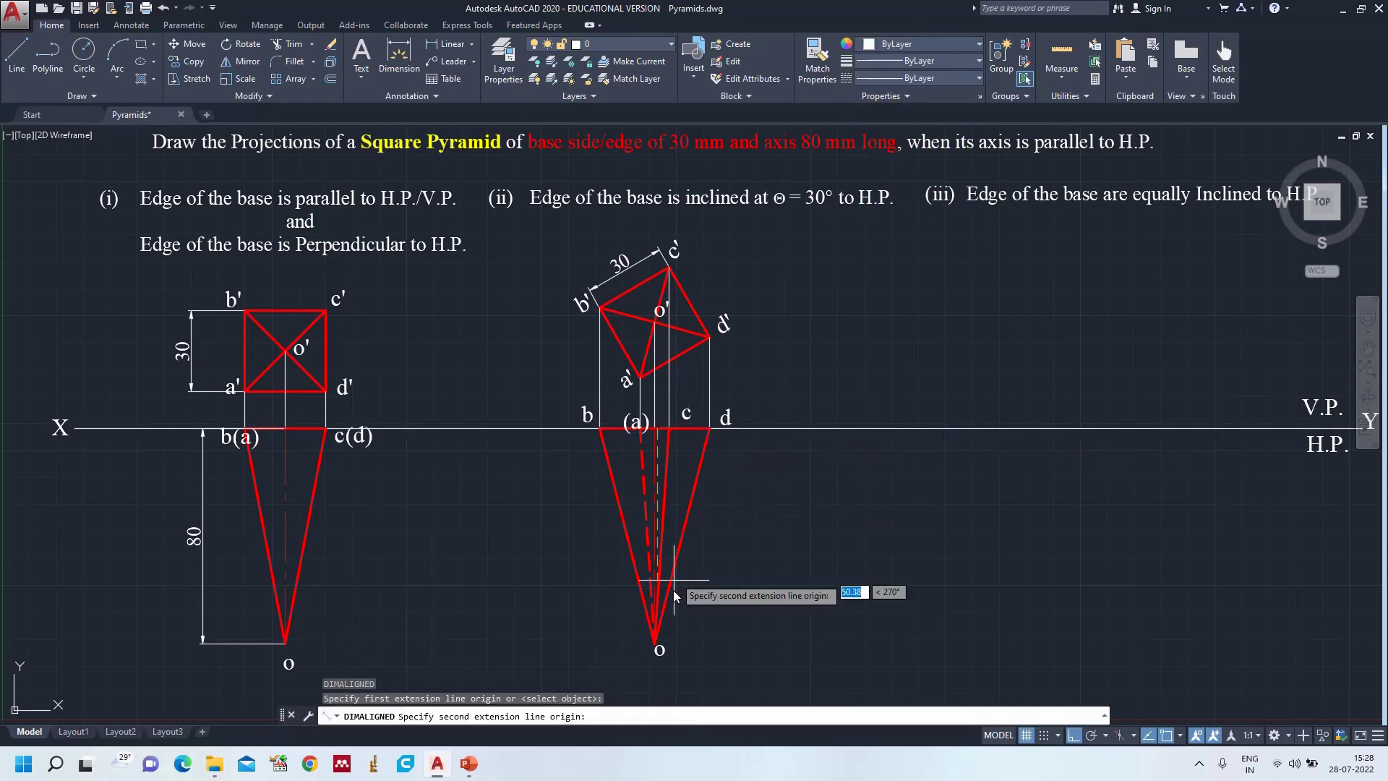
left_click(656, 649)
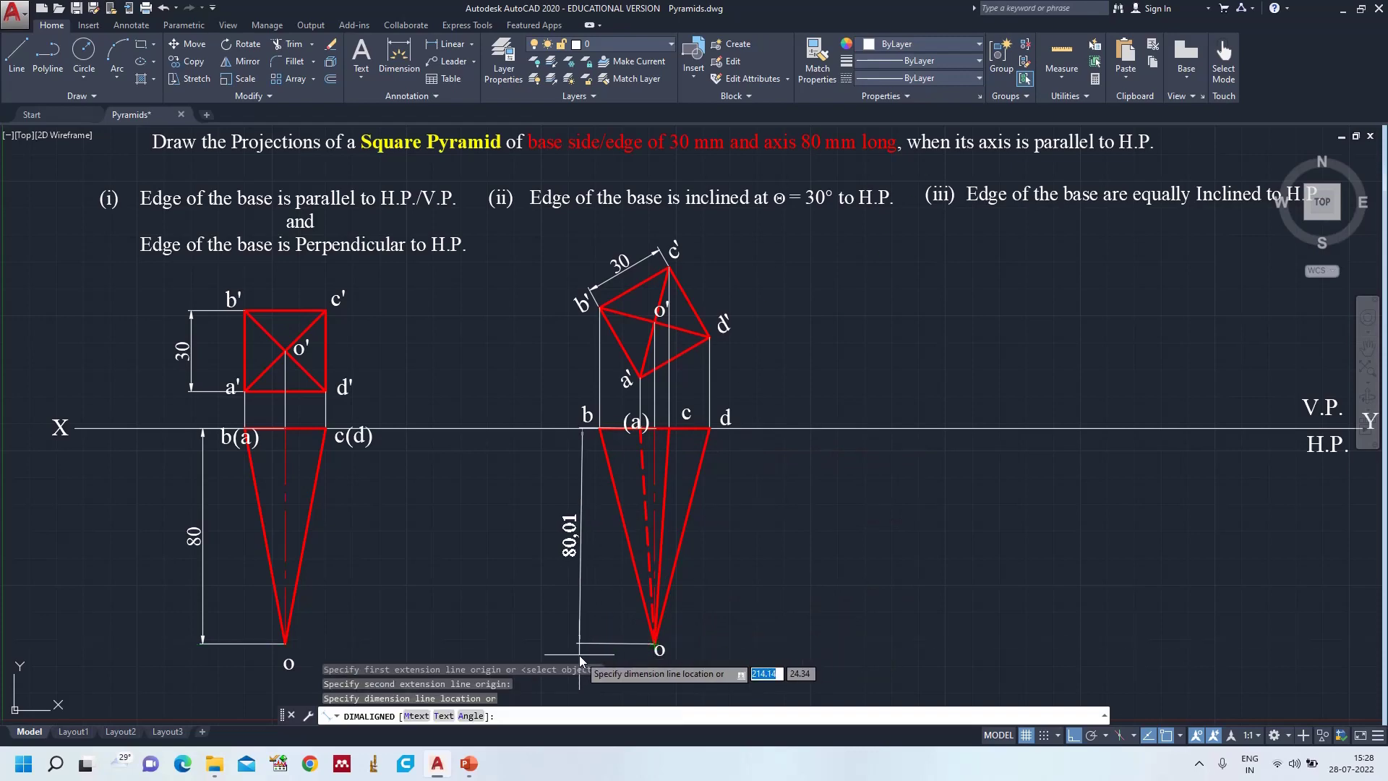
key("Escape")
- Add an aligned dimension to the axis of the case (ii) top view, from the XY line to apex o, placed outside edge bo
scroll(739, 611, "down", 3)
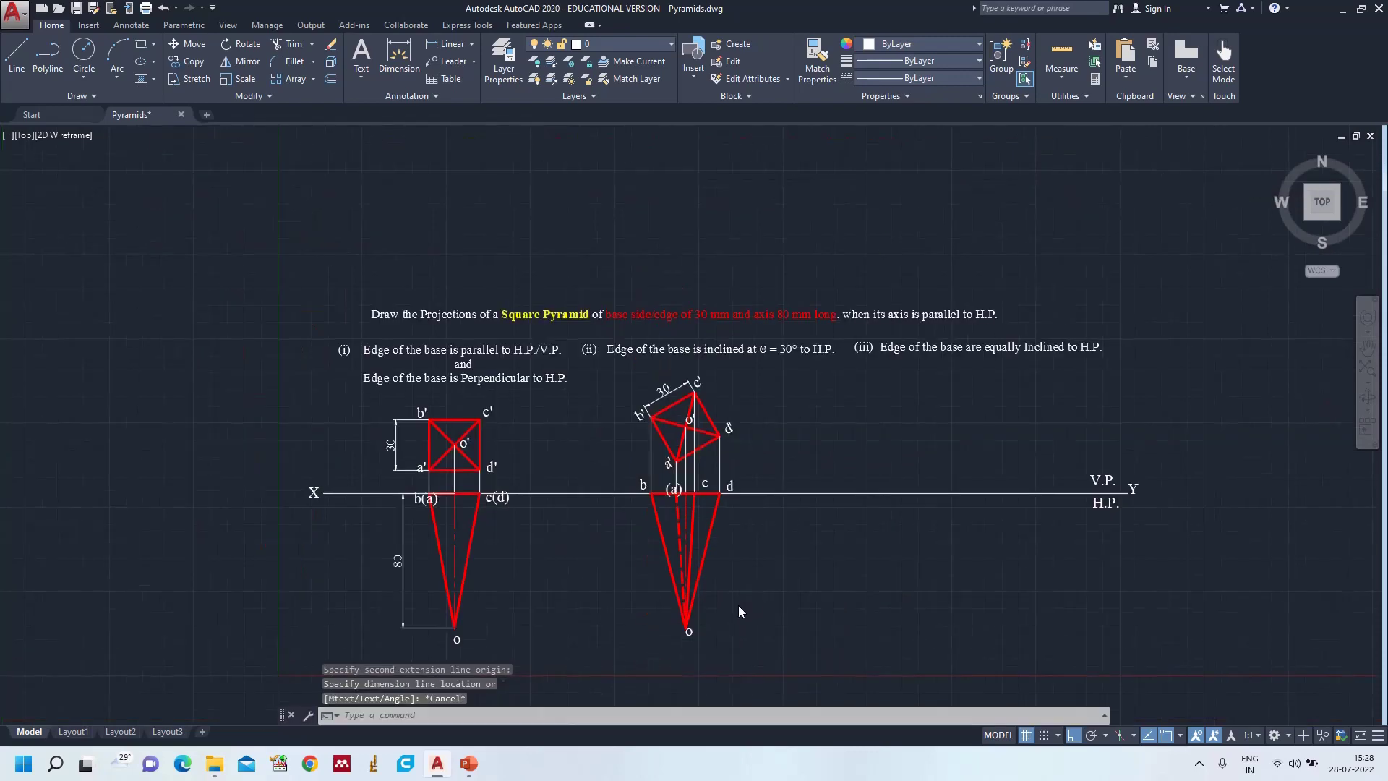
scroll(739, 612, "up", 2)
type("d")
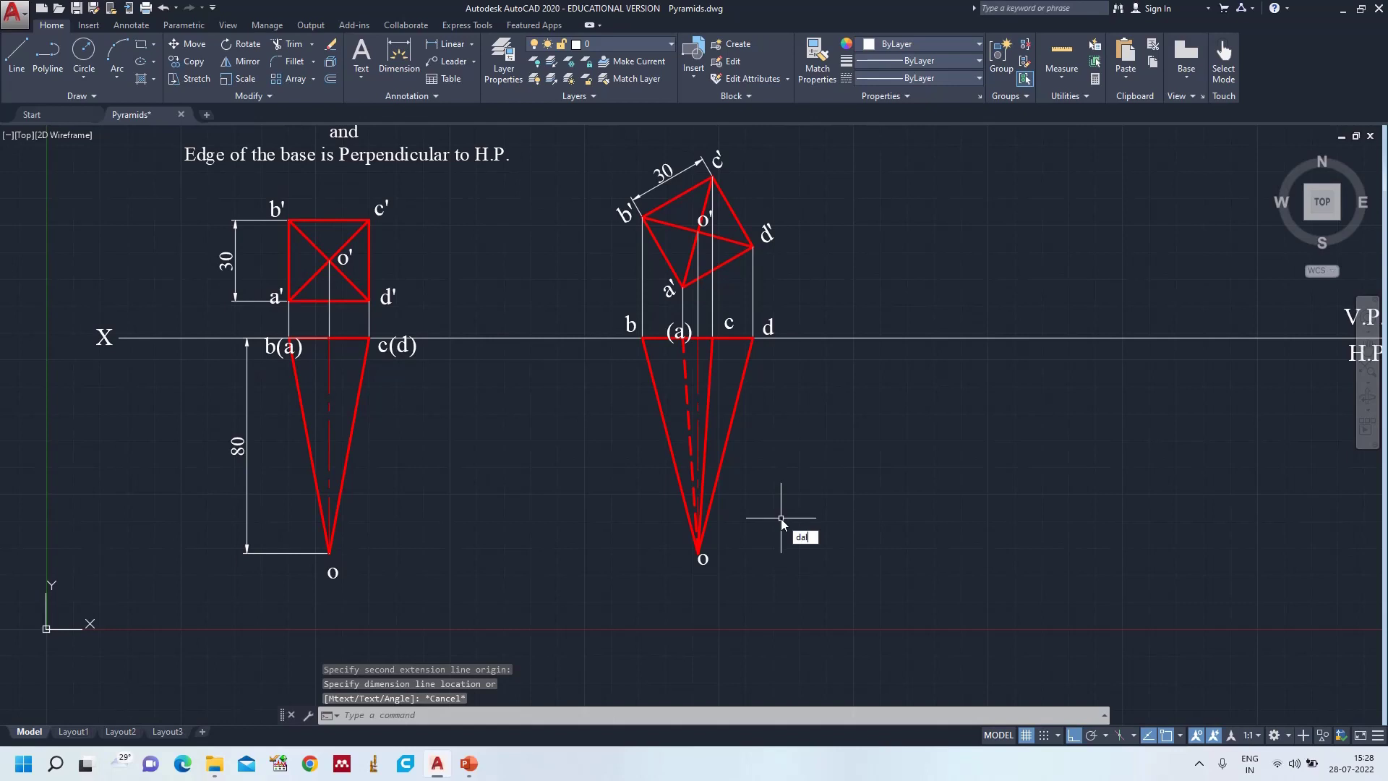
type("al")
key("Return")
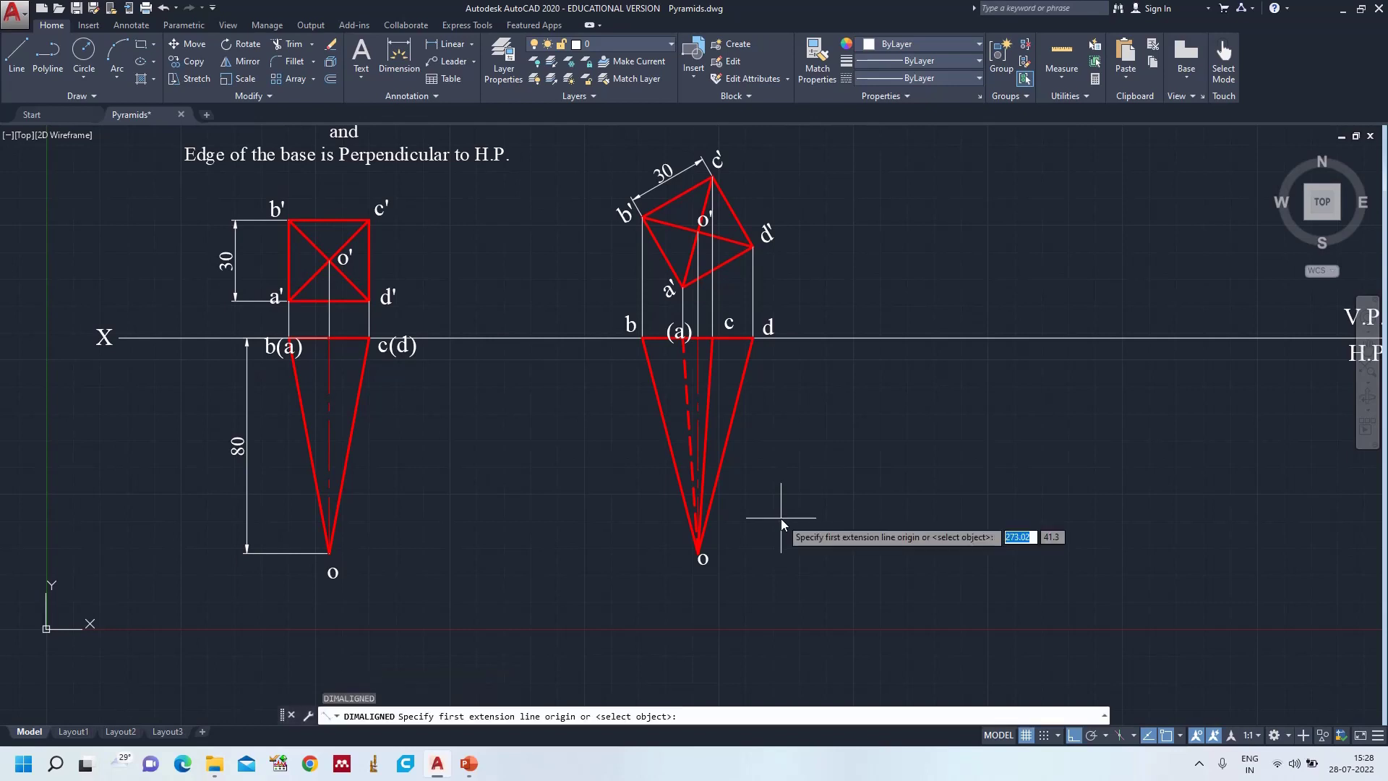
left_click(697, 338)
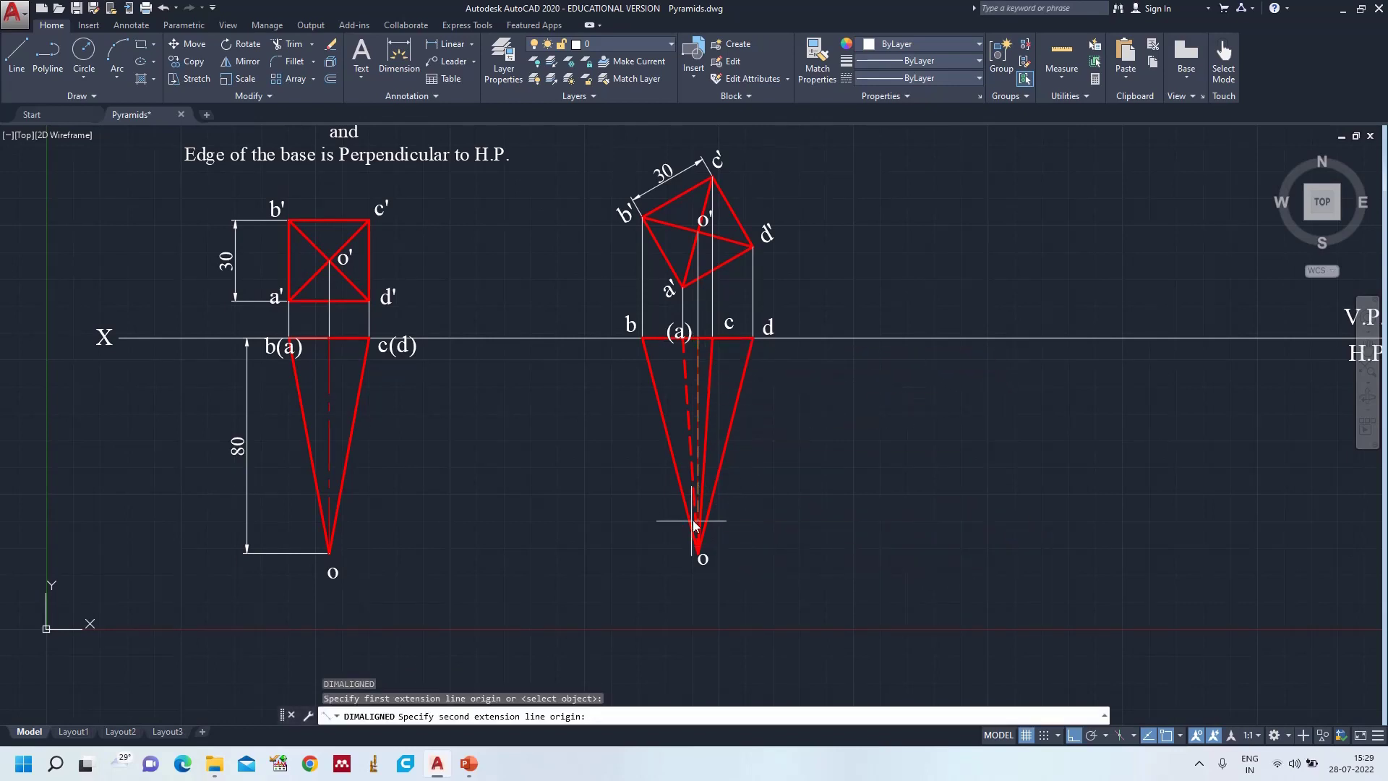
left_click(698, 555)
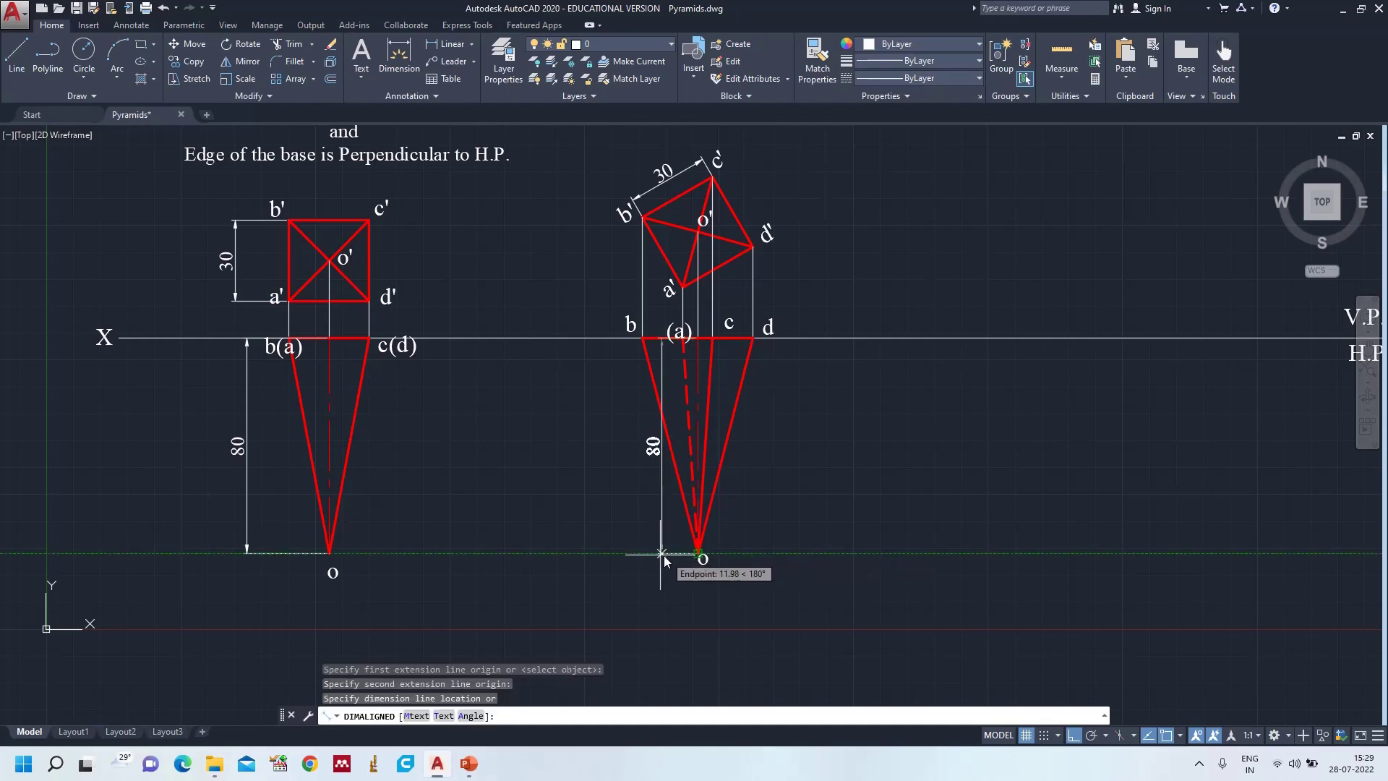
left_click(615, 571)
type("z")
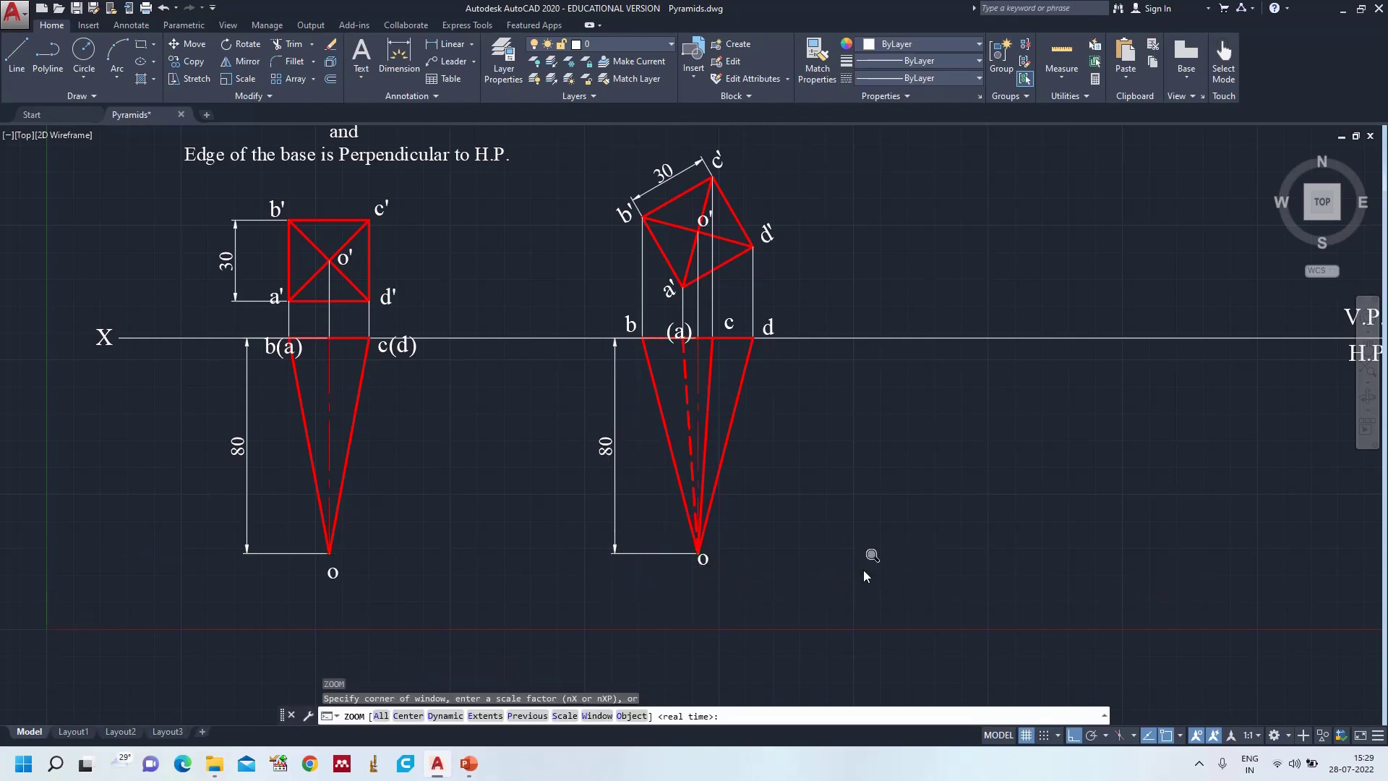
key("Return")
type("a")
key("Return")
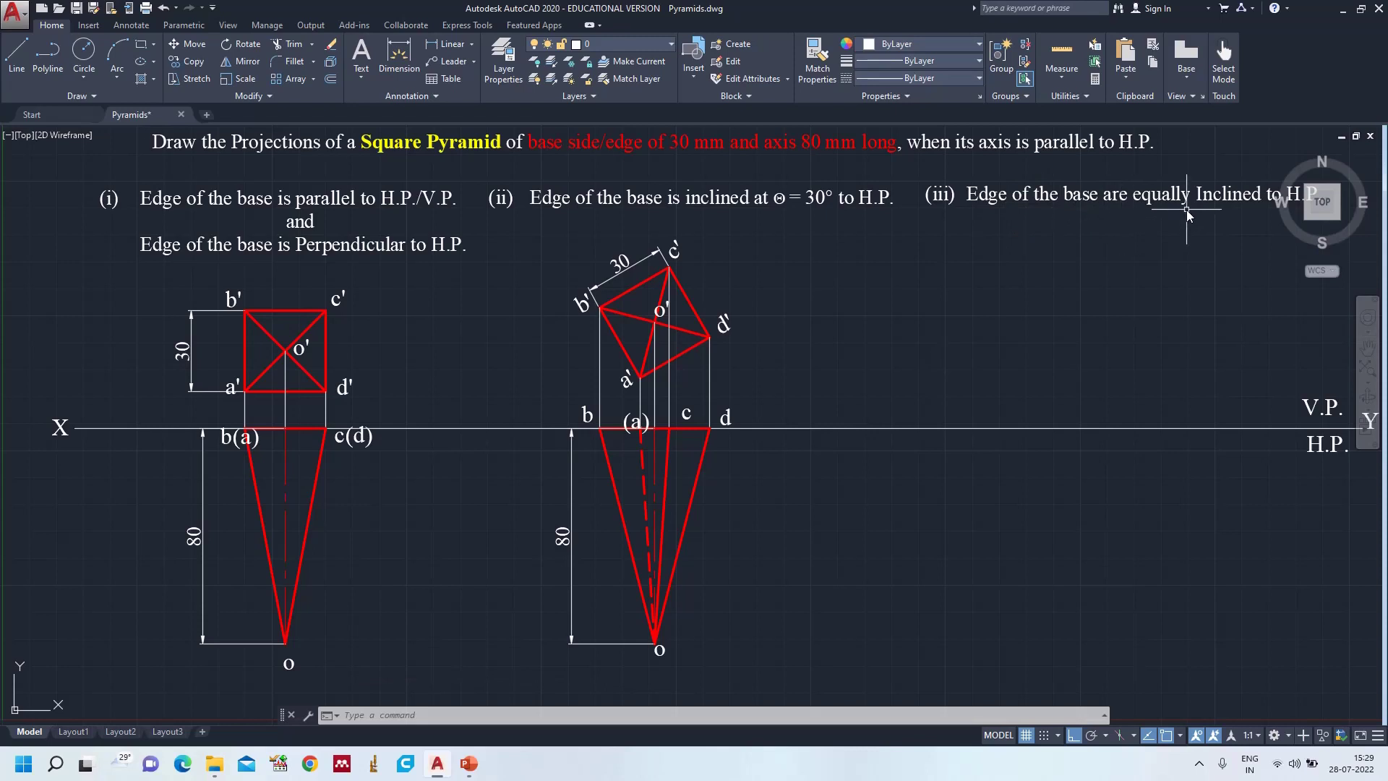
- Switch to the PowerPoint slide illustrating the square pyramid's base orientations to consult case (iii)
left_click(468, 763)
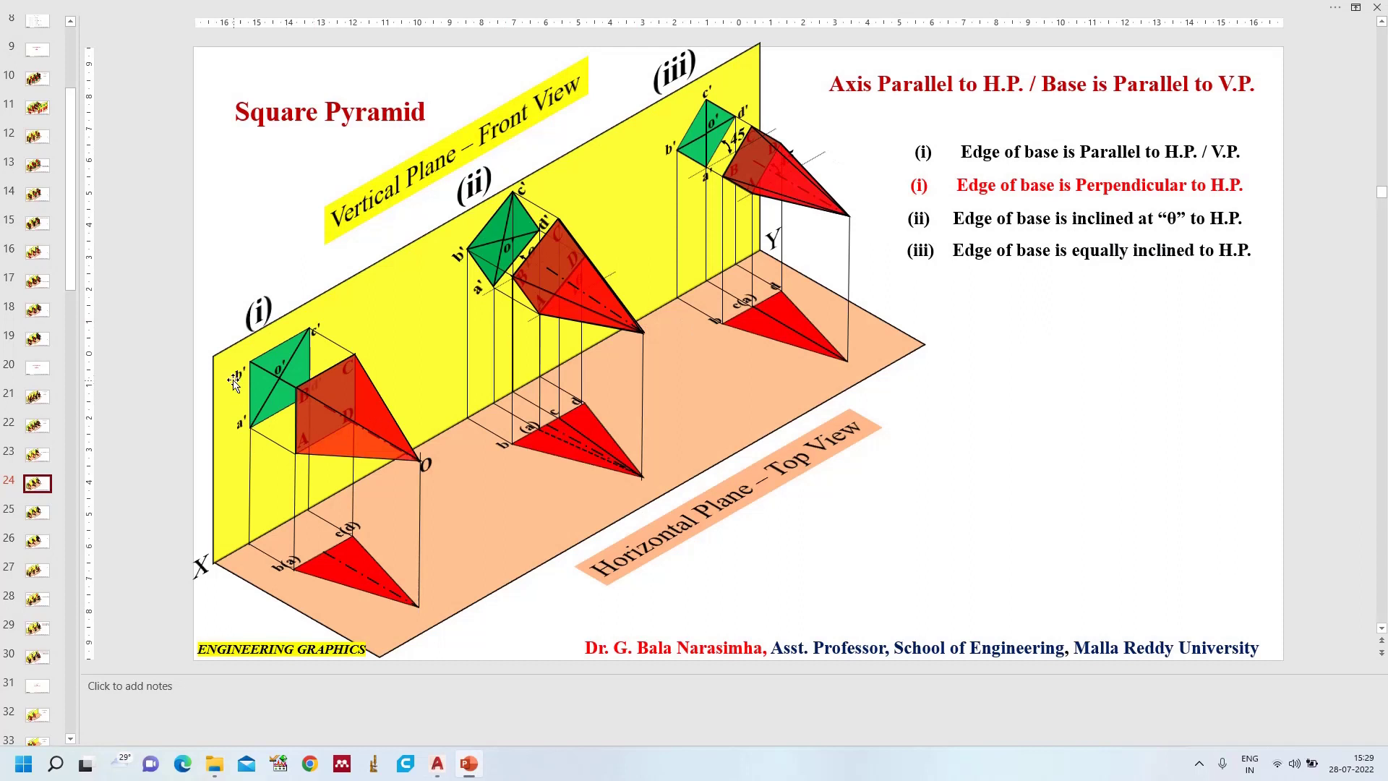